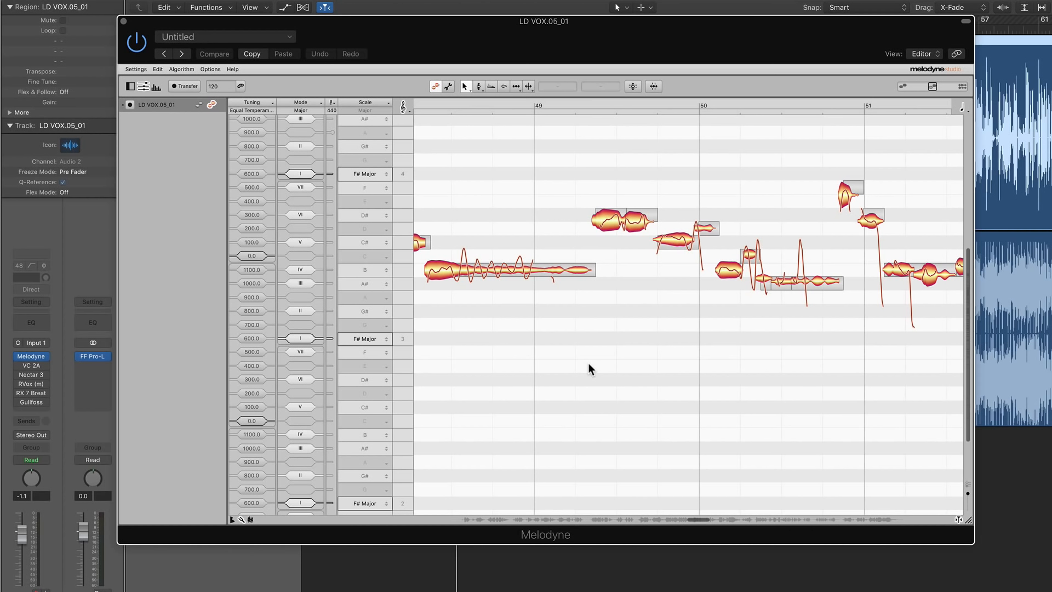
- Close the Melodyne window, play the song and lower the Your House Instrumental track's volume to -5.8 dB
{"action": "left_click", "coordinate": [123, 21]}
{"action": "left_click", "coordinate": [581, 491]}
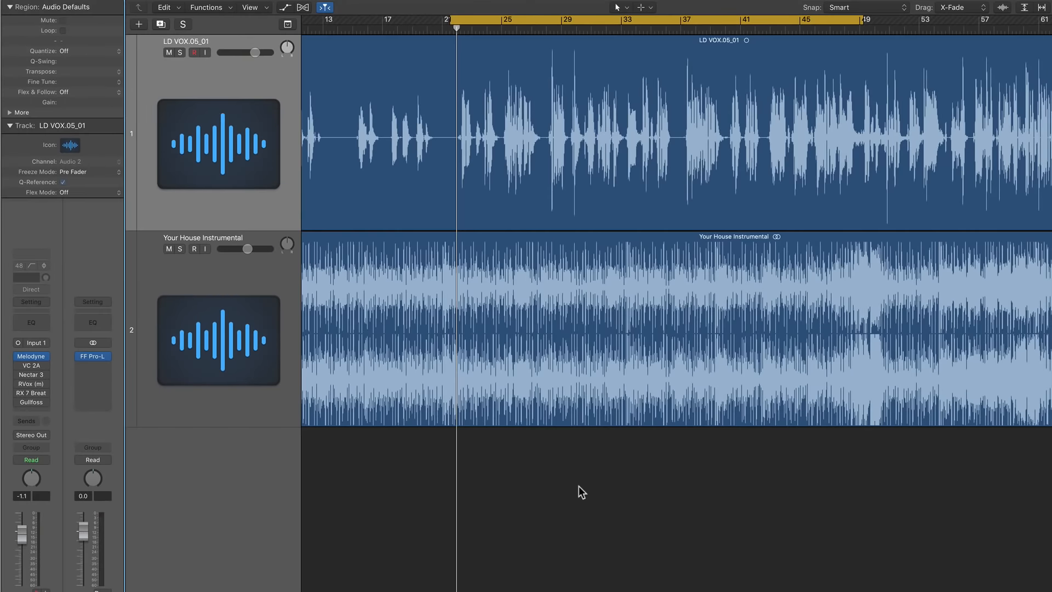
{"action": "key", "text": "space"}
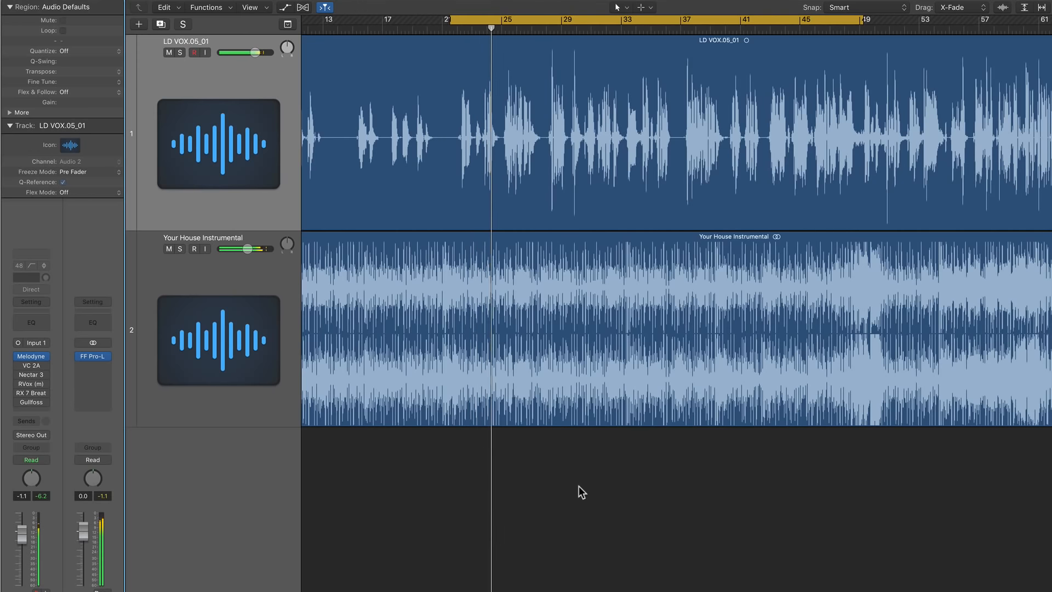
{"action": "left_click", "coordinate": [254, 255]}
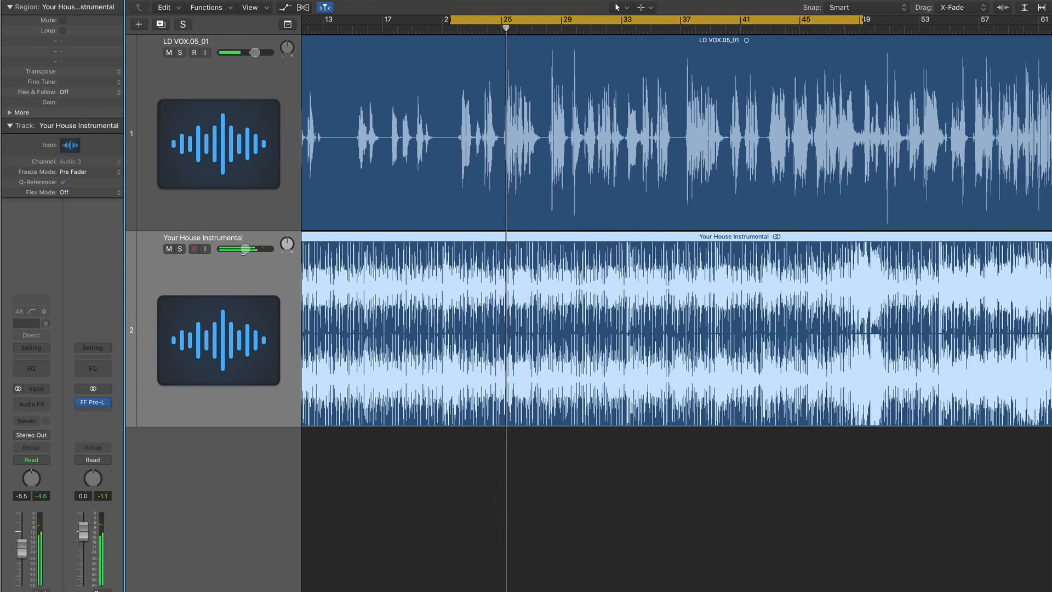
{"action": "left_click", "coordinate": [577, 490]}
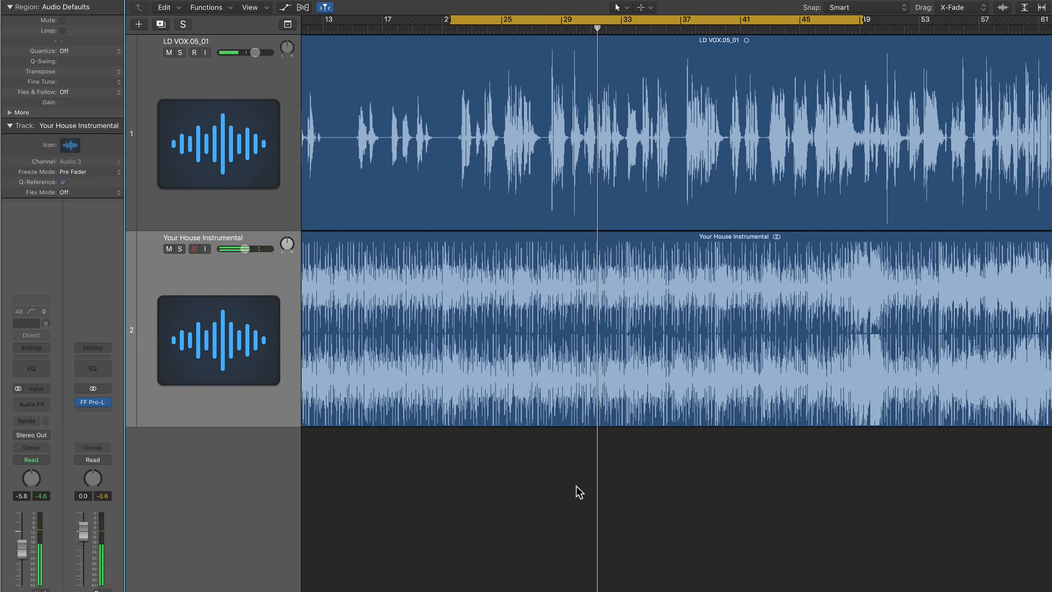
- Select the LD VOX.05_01 track and compare Nectar 3's EQ, Compressor and De-esser modules with the VC 2A compressor
{"action": "left_click", "coordinate": [225, 196]}
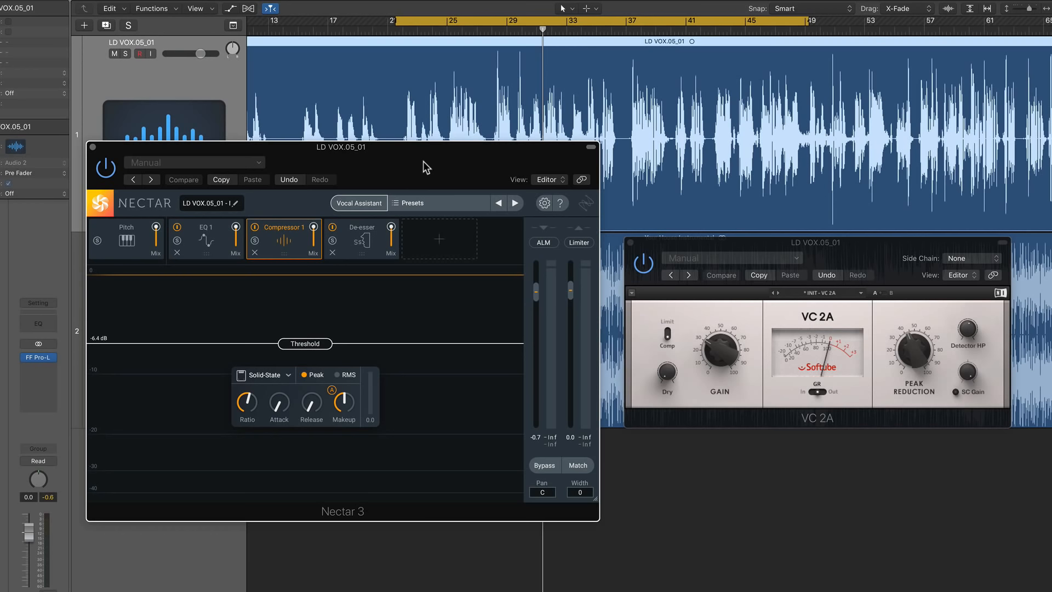
{"action": "left_click", "coordinate": [222, 234]}
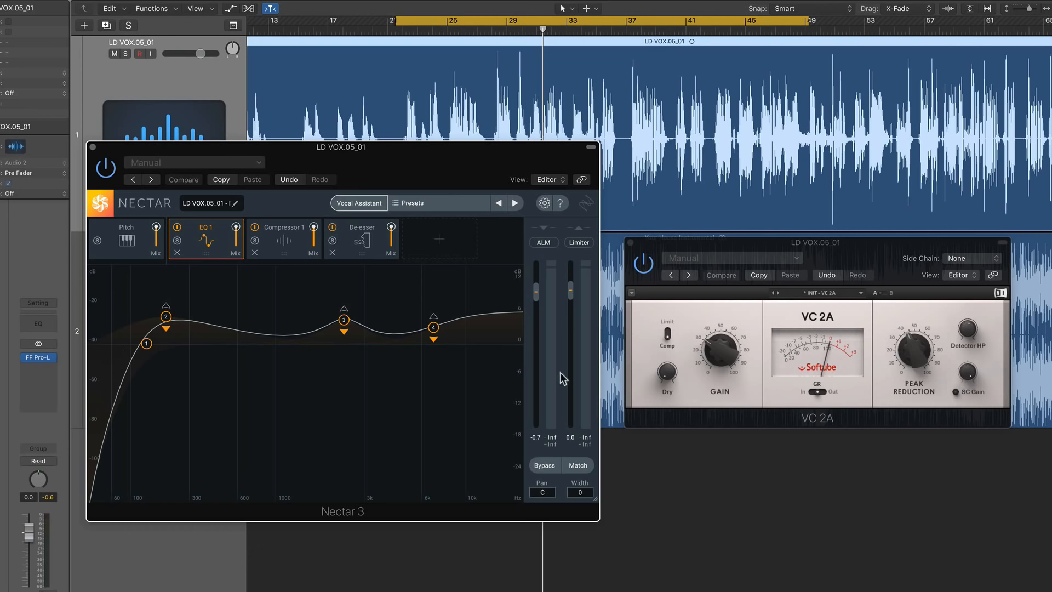
{"action": "left_click", "coordinate": [743, 396]}
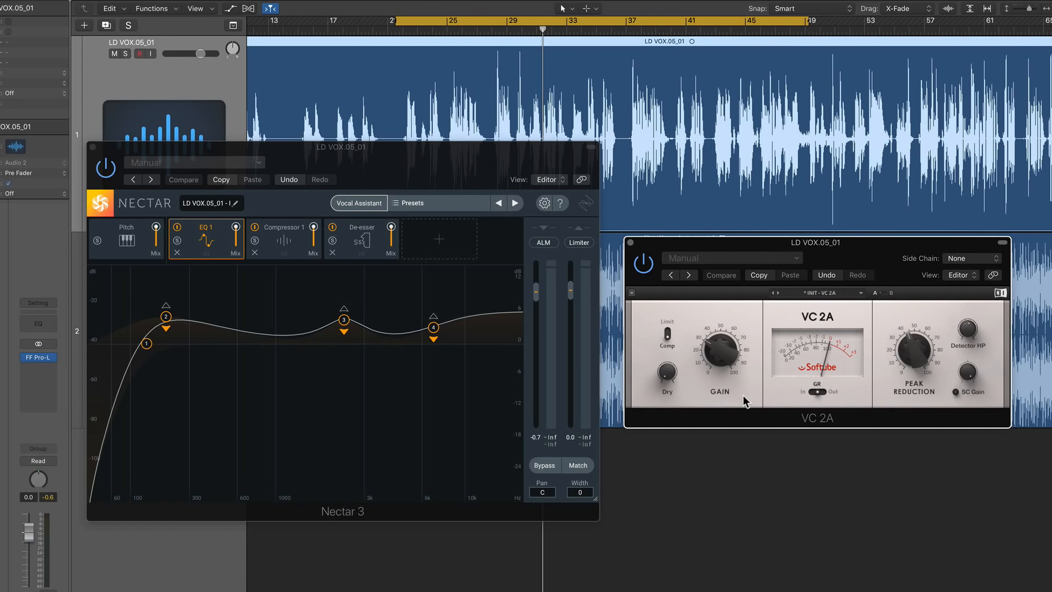
{"action": "left_click", "coordinate": [320, 452]}
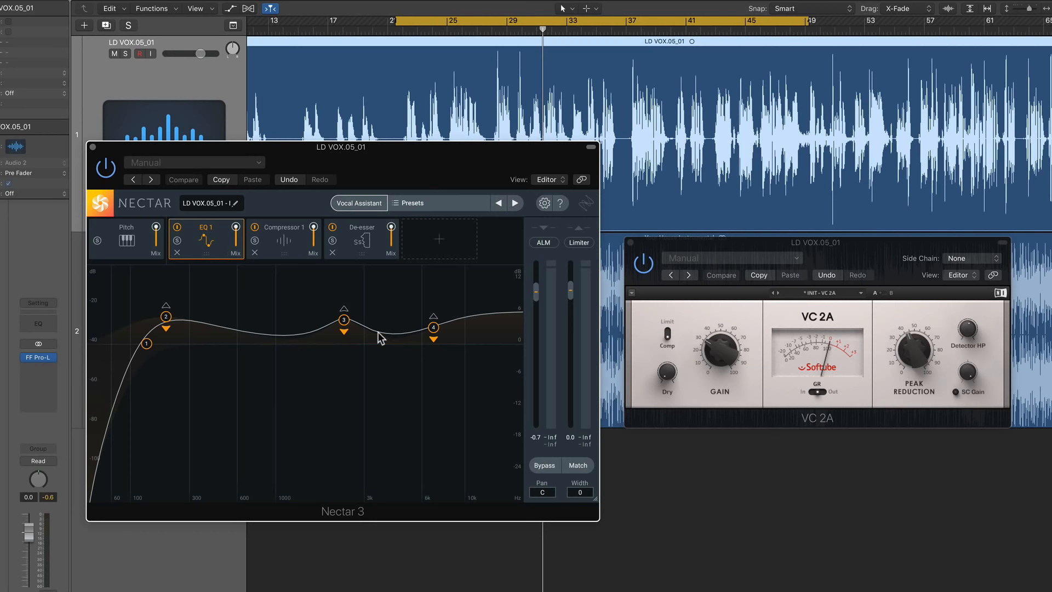
{"action": "left_click", "coordinate": [744, 399]}
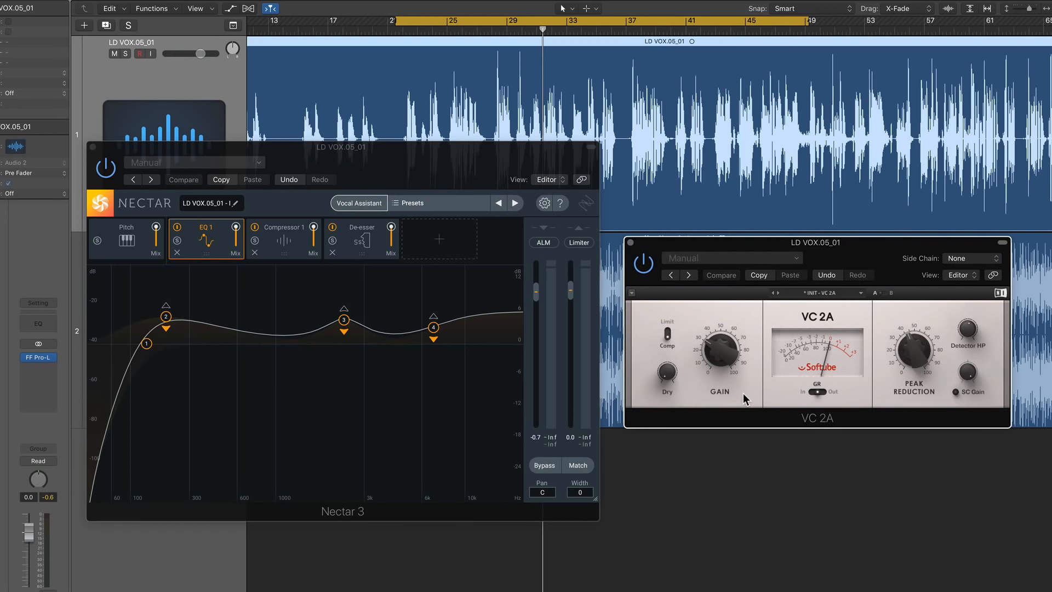
{"action": "mouse_move", "coordinate": [724, 369]}
{"action": "left_click", "coordinate": [276, 253]}
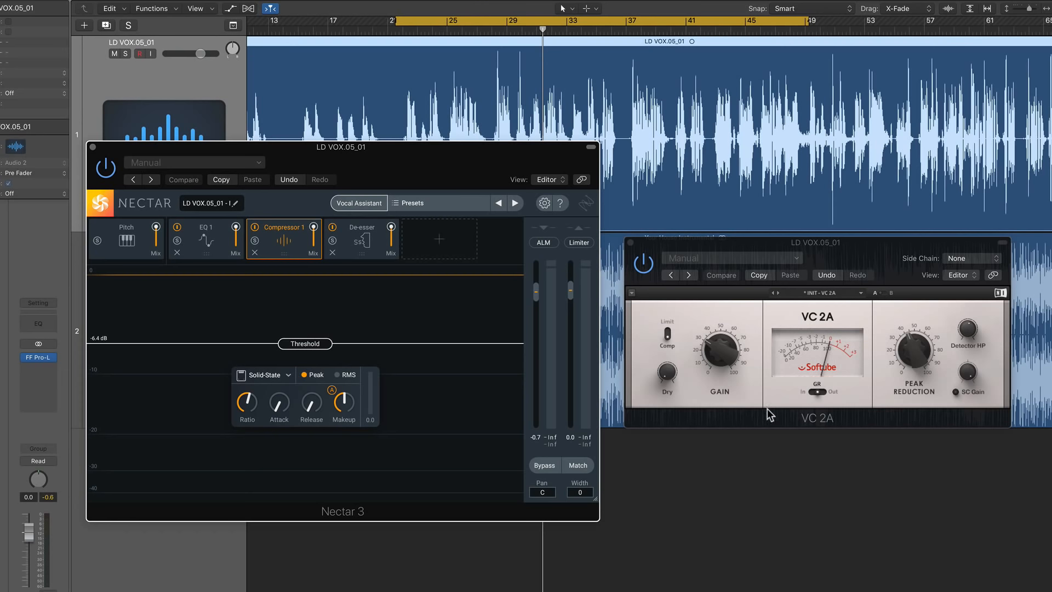
{"action": "left_click", "coordinate": [742, 392]}
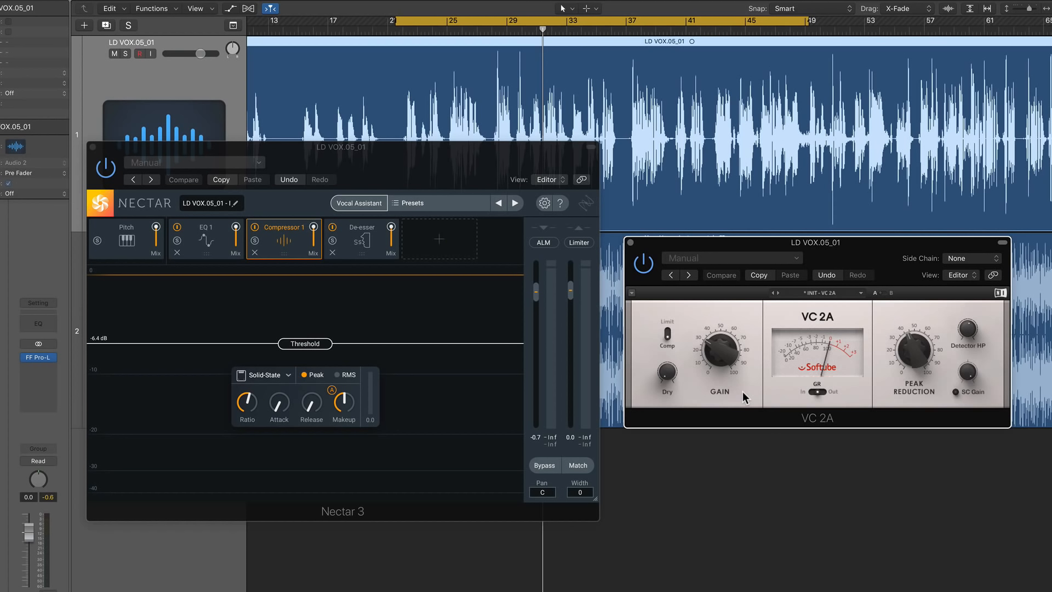
{"action": "left_click", "coordinate": [360, 250]}
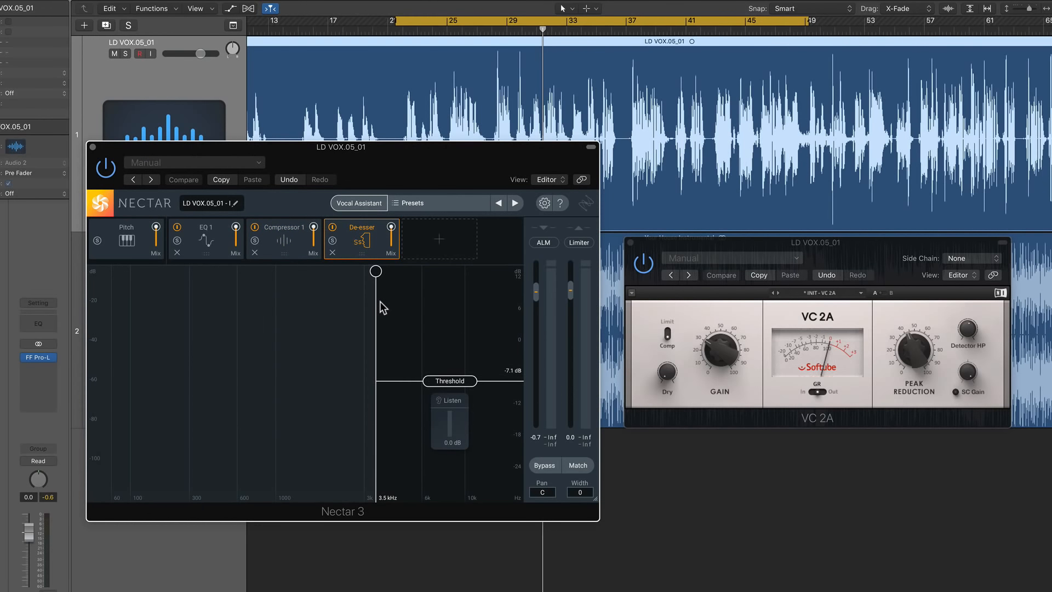
{"action": "left_click", "coordinate": [738, 393]}
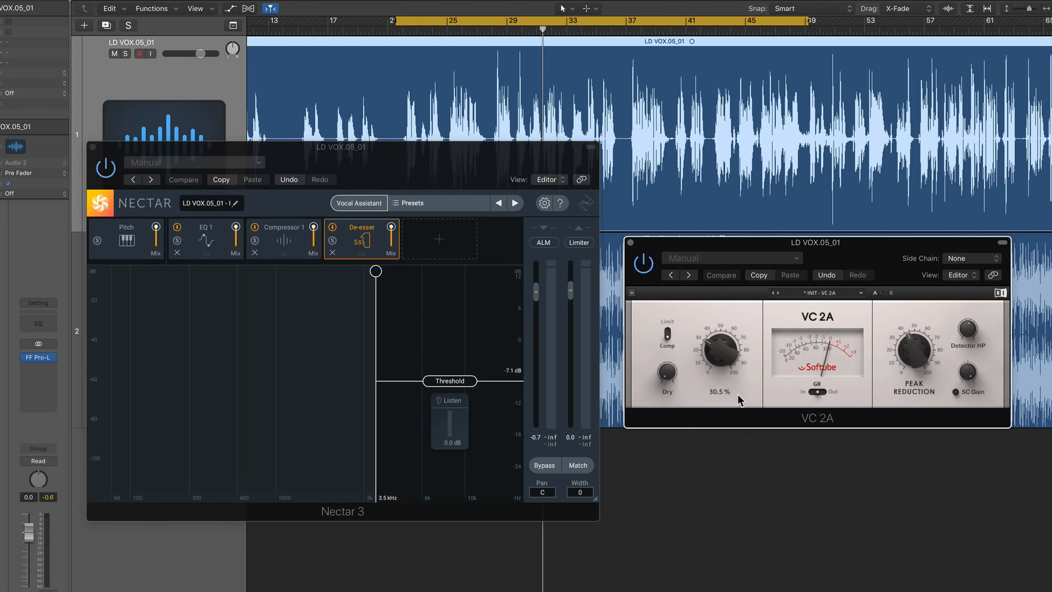
- Review Nectar 3's EQ 1, Compressor 1 and De-esser settings repeatedly in chain order alongside the VC 2A
{"action": "left_click", "coordinate": [214, 246]}
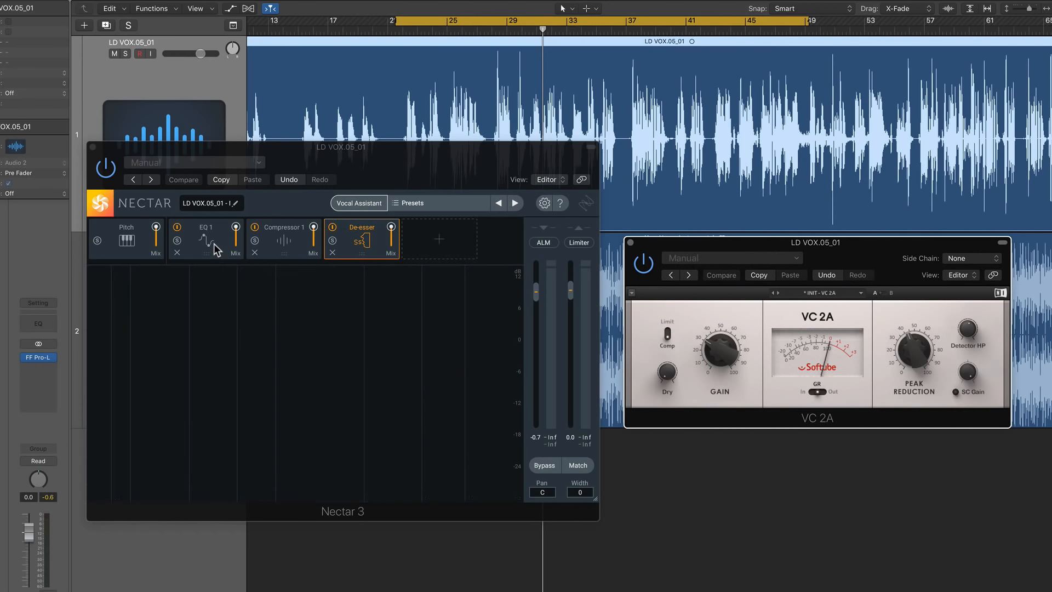
{"action": "left_click", "coordinate": [272, 247]}
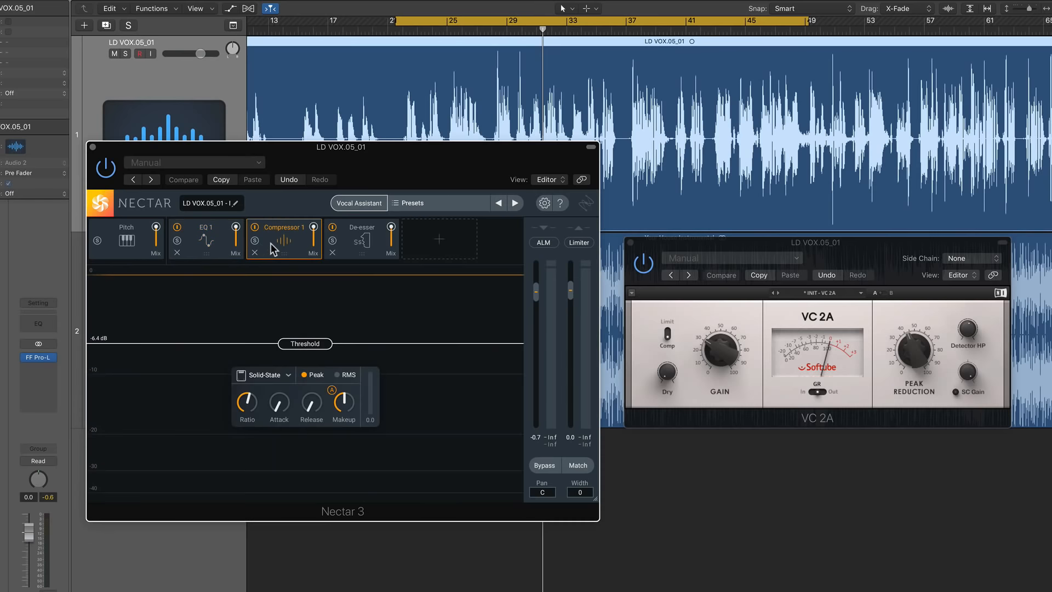
{"action": "left_click", "coordinate": [371, 254]}
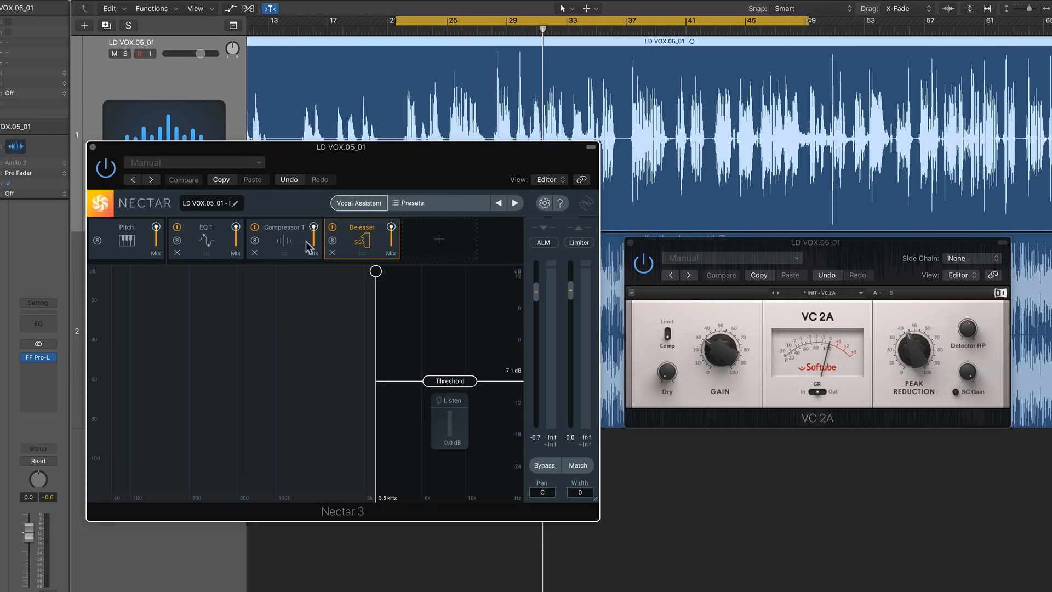
{"action": "left_click", "coordinate": [205, 257]}
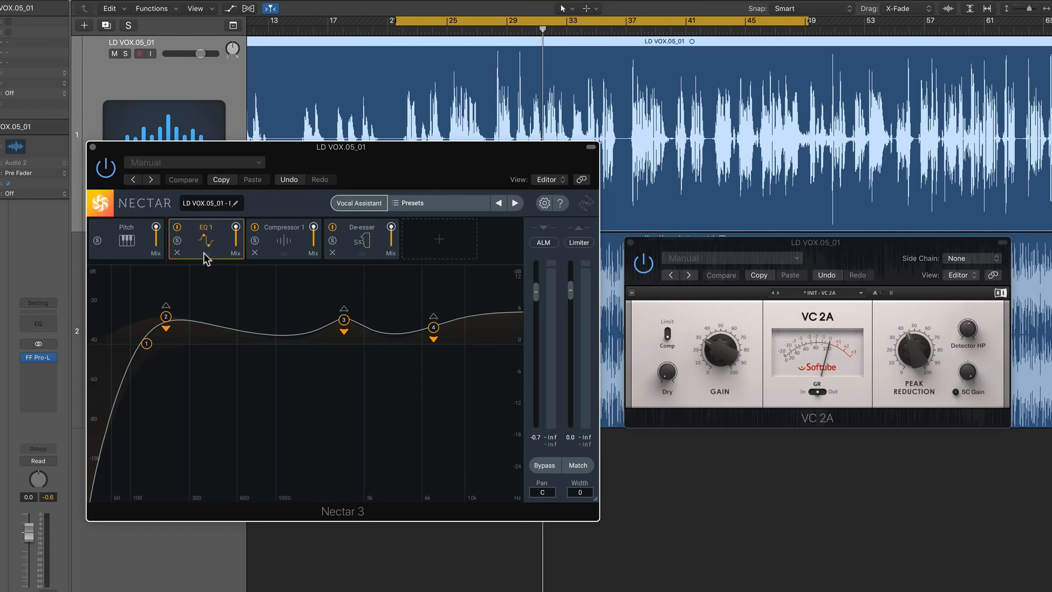
{"action": "left_click", "coordinate": [289, 257]}
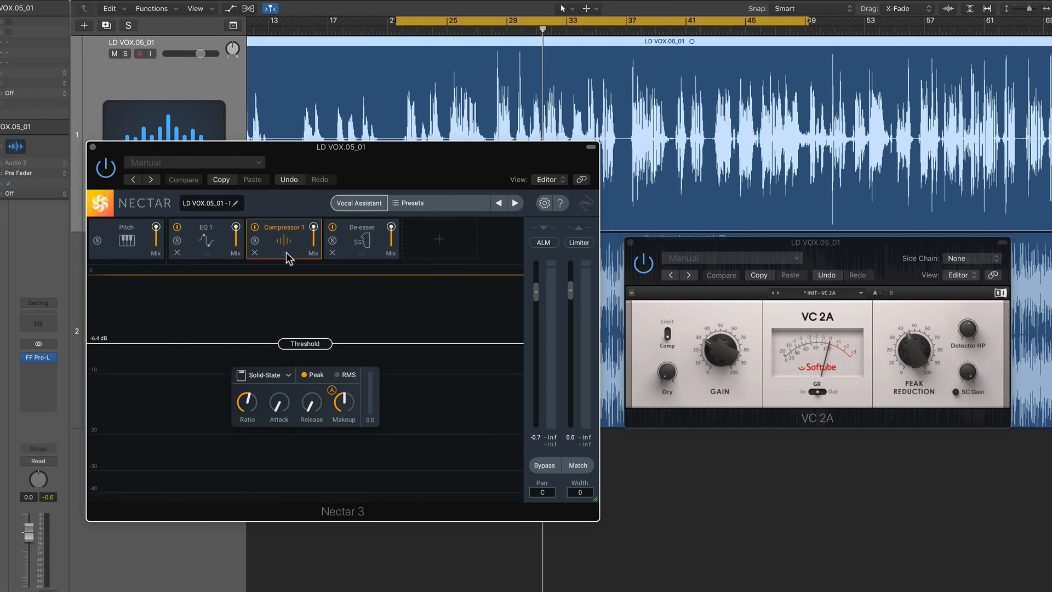
{"action": "left_click", "coordinate": [364, 254]}
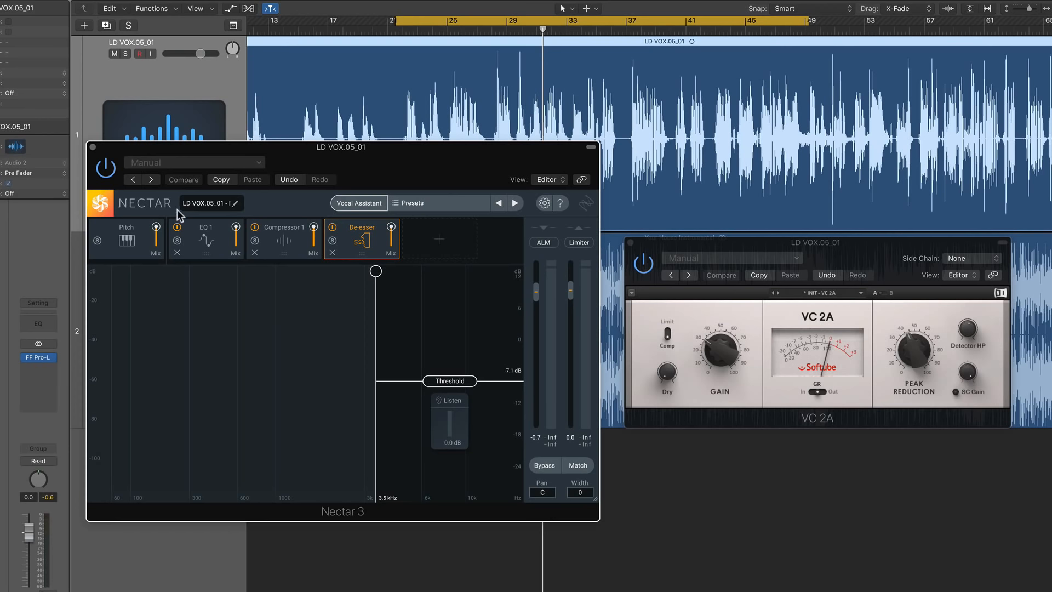
{"action": "left_click", "coordinate": [208, 226]}
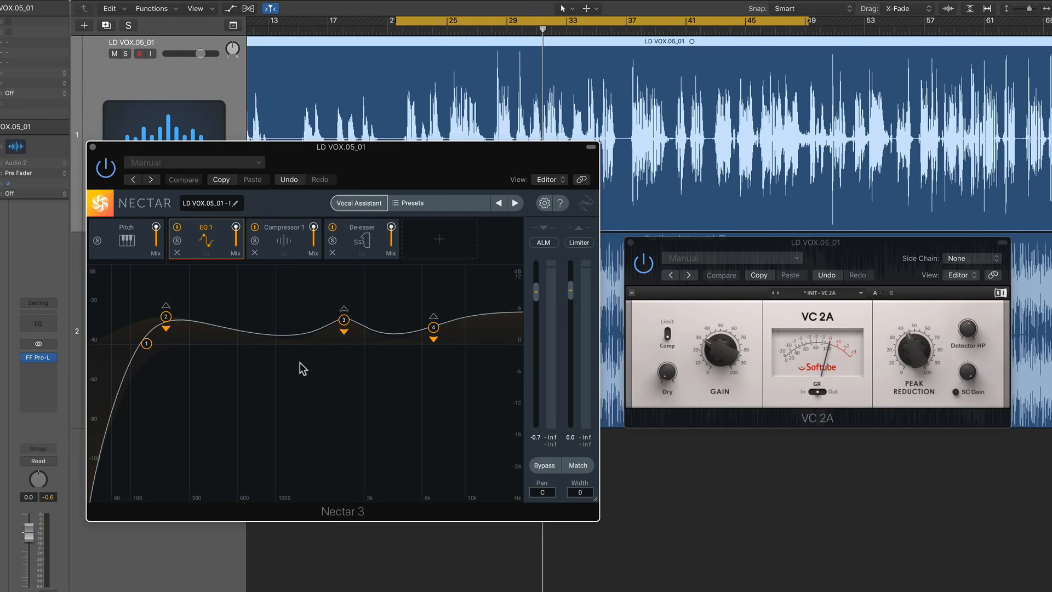
{"action": "left_click", "coordinate": [734, 406]}
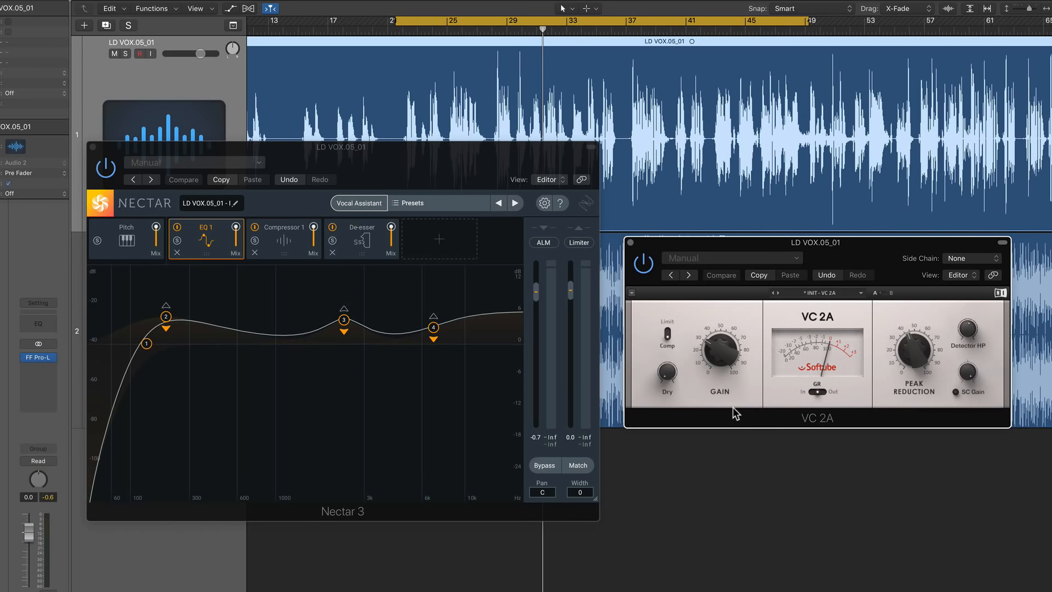
{"action": "left_click", "coordinate": [301, 250]}
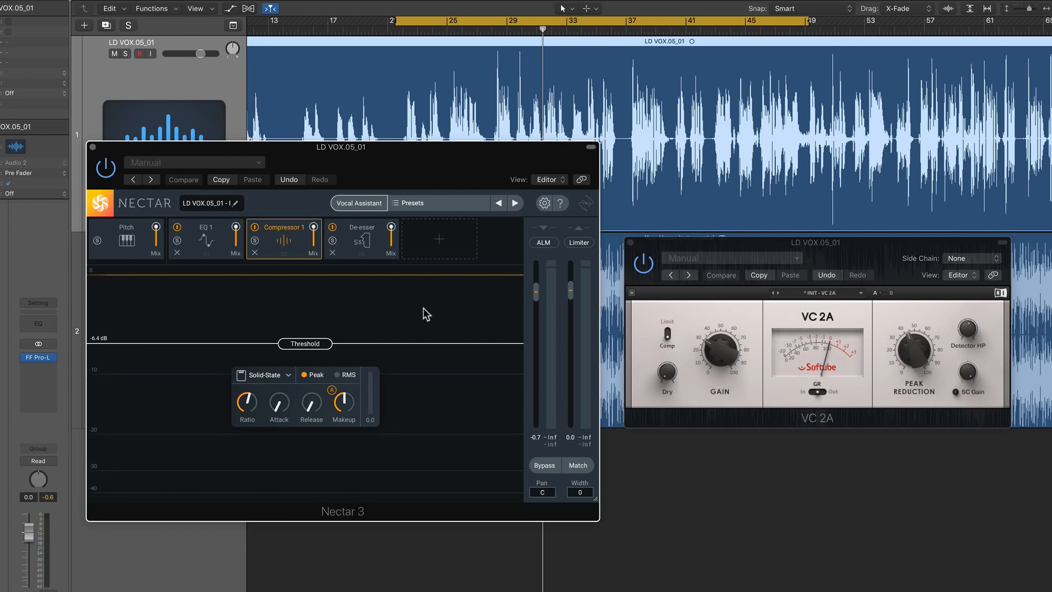
- Bypass Nectar 3 and set the VC 2A's Gain to 25% and its Peak Reduction to about 50
{"action": "left_click", "coordinate": [106, 168]}
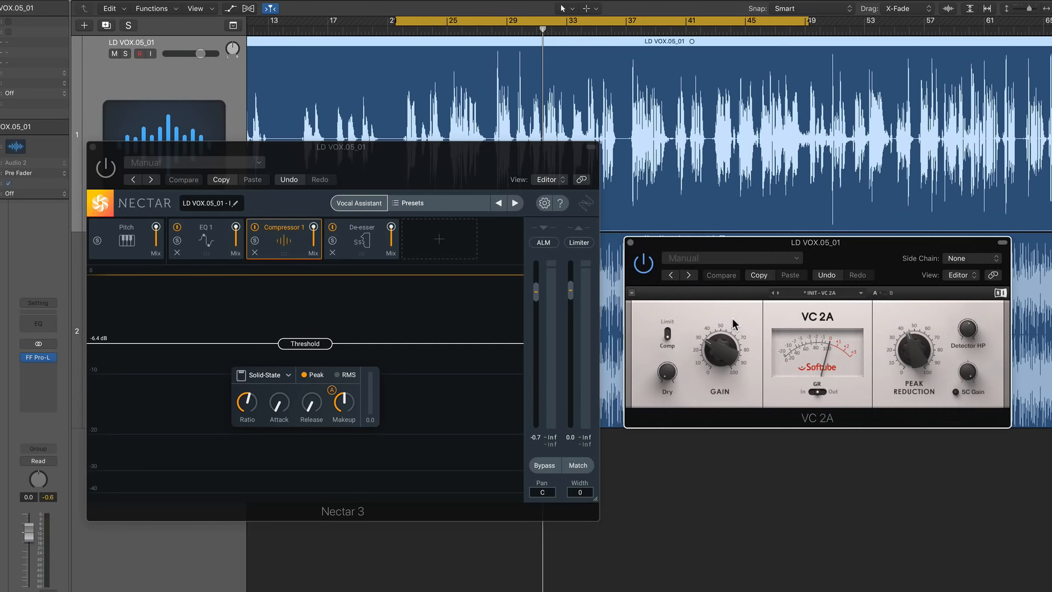
{"action": "left_click", "coordinate": [733, 340]}
{"action": "left_click_drag", "start_coordinate": [733, 341], "coordinate": [733, 362]}
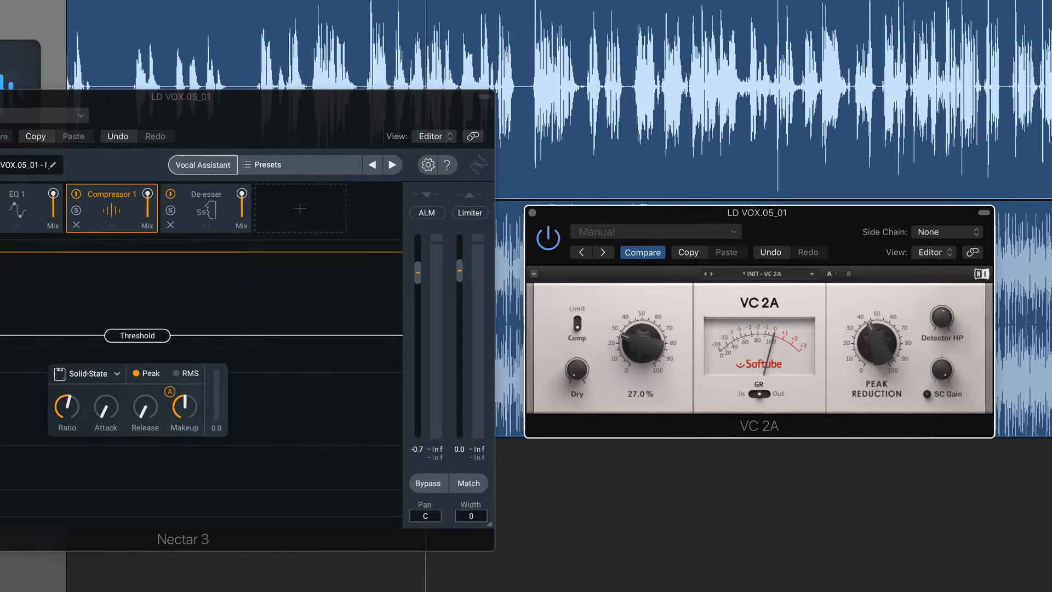
{"action": "mouse_move", "coordinate": [718, 296]}
{"action": "left_mouse_down"}
{"action": "mouse_move", "coordinate": [719, 326]}
{"action": "mouse_move", "coordinate": [719, 296]}
{"action": "left_mouse_up"}
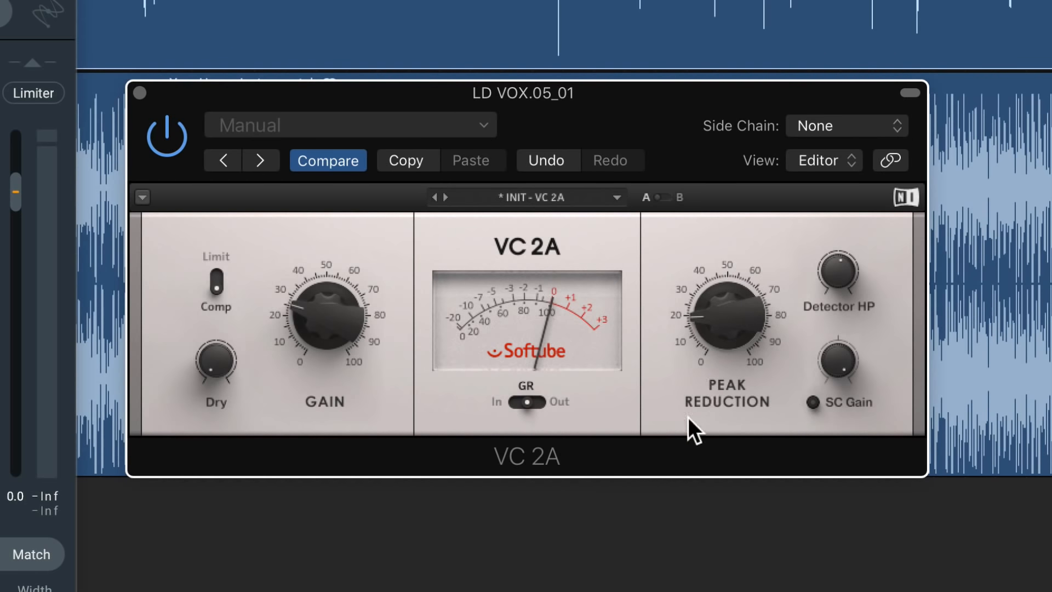
{"action": "left_click_drag", "start_coordinate": [691, 418], "coordinate": [692, 410]}
{"action": "left_click_drag", "start_coordinate": [727, 317], "coordinate": [728, 292]}
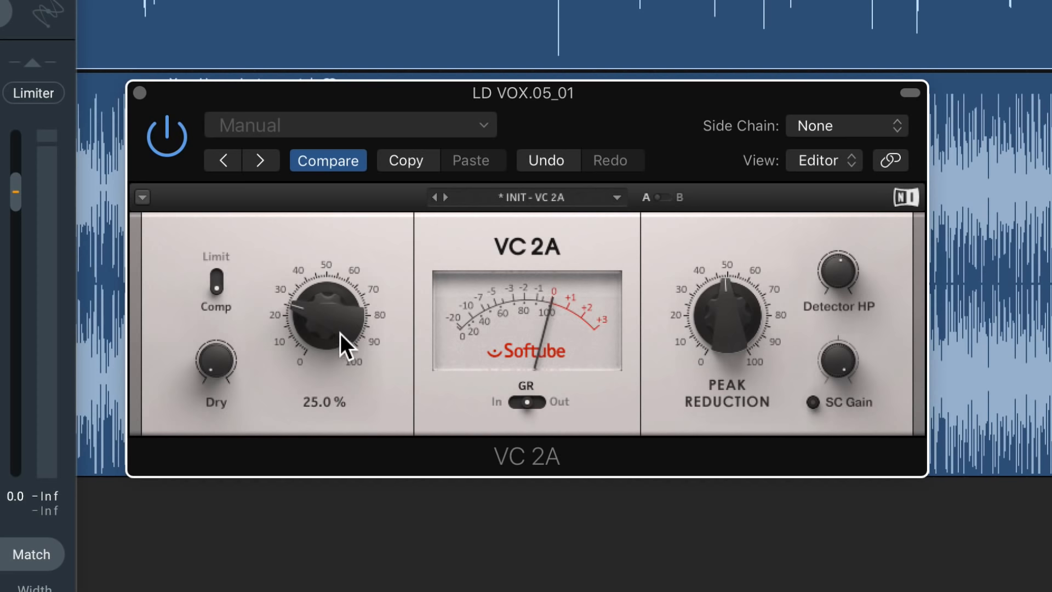
- Rebalance the VC 2A on the lead vocal with Gain at 24% and Peak Reduction at about 45
{"action": "mouse_move", "coordinate": [340, 334]}
{"action": "left_mouse_down"}
{"action": "mouse_move", "coordinate": [340, 324]}
{"action": "mouse_move", "coordinate": [320, 330]}
{"action": "left_mouse_up"}
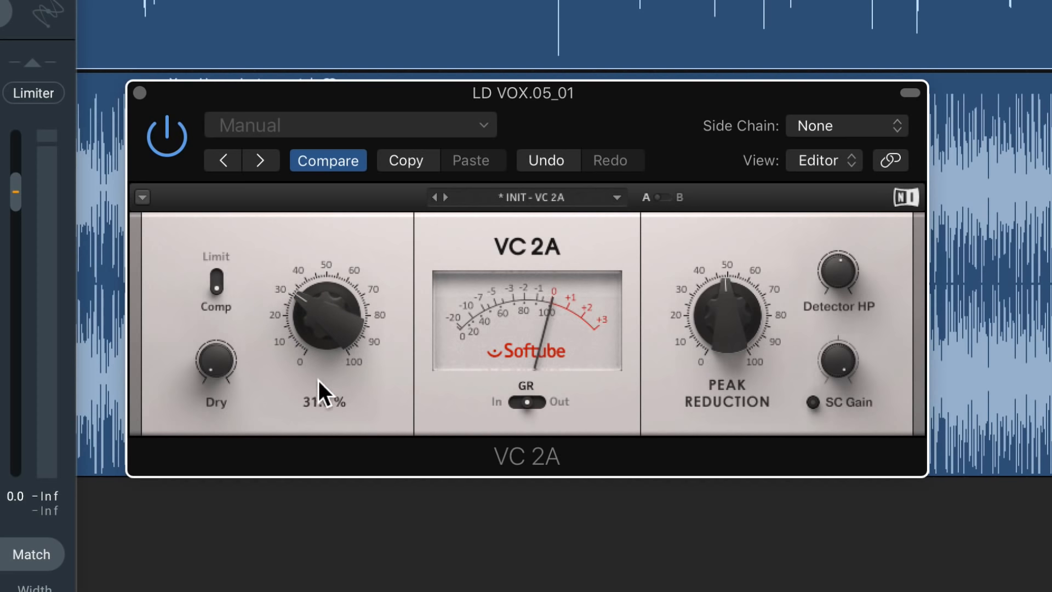
{"action": "left_click_drag", "start_coordinate": [707, 330], "coordinate": [707, 326]}
{"action": "left_click_drag", "start_coordinate": [344, 315], "coordinate": [344, 330]}
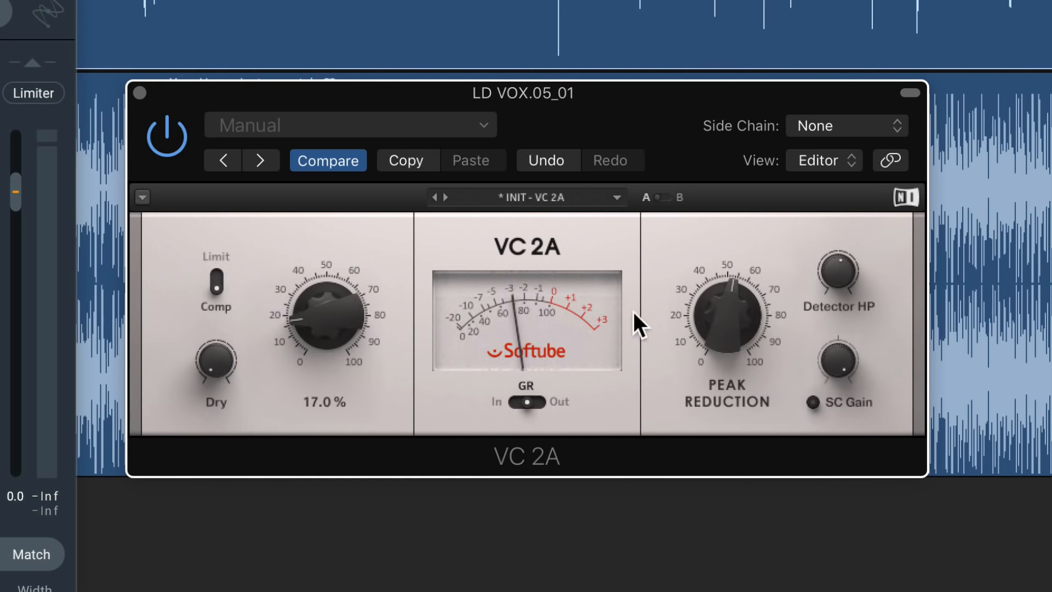
{"action": "left_click_drag", "start_coordinate": [716, 322], "coordinate": [716, 333]}
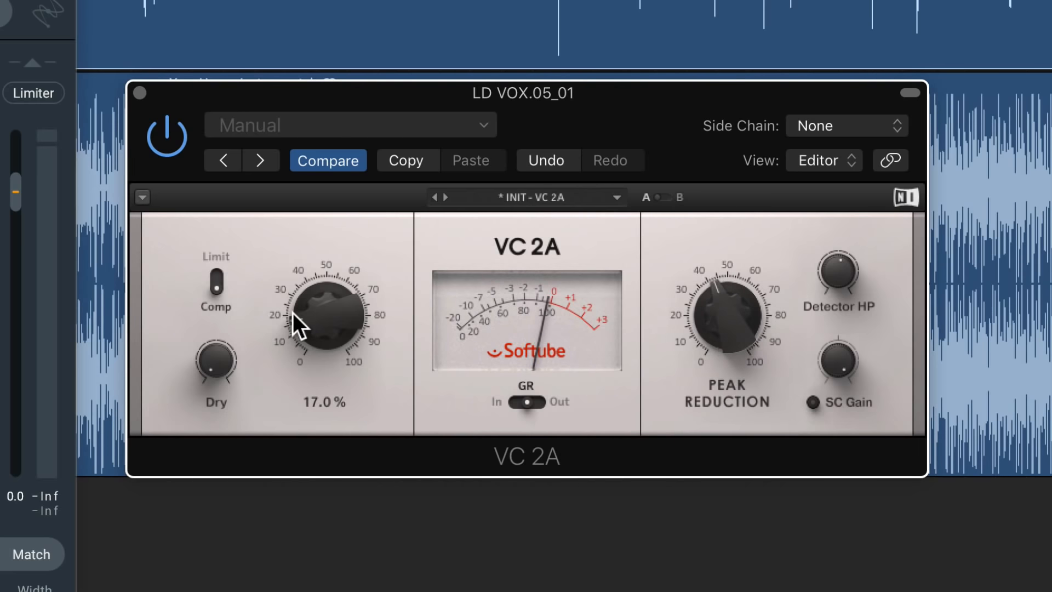
{"action": "left_click_drag", "start_coordinate": [294, 320], "coordinate": [294, 317]}
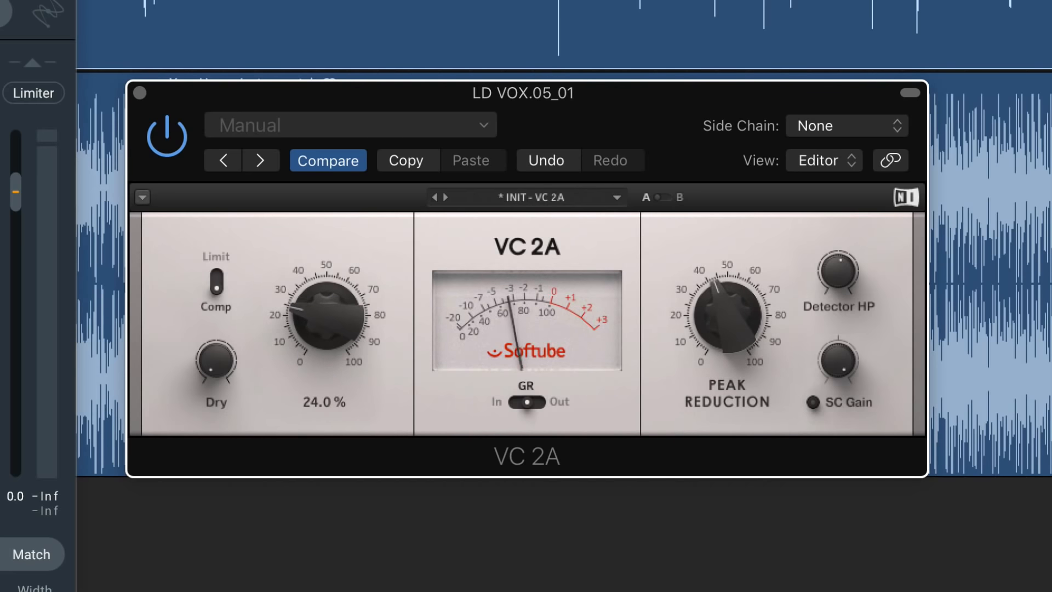
{"action": "left_click_drag", "start_coordinate": [708, 309], "coordinate": [725, 324]}
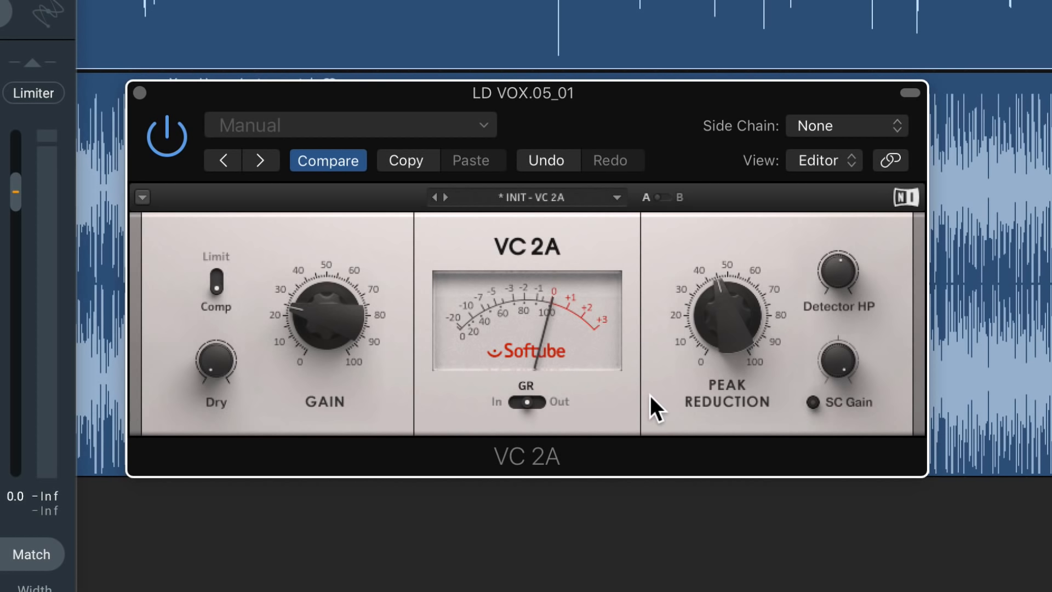
- Sweep the VC 2A's Detector HP control down and back up
{"action": "mouse_move", "coordinate": [838, 271]}
{"action": "left_mouse_down"}
{"action": "mouse_move", "coordinate": [839, 296]}
{"action": "mouse_move", "coordinate": [839, 270]}
{"action": "left_mouse_up"}
{"action": "left_click_drag", "start_coordinate": [838, 271], "coordinate": [838, 307]}
{"action": "left_click_drag", "start_coordinate": [839, 271], "coordinate": [839, 232]}
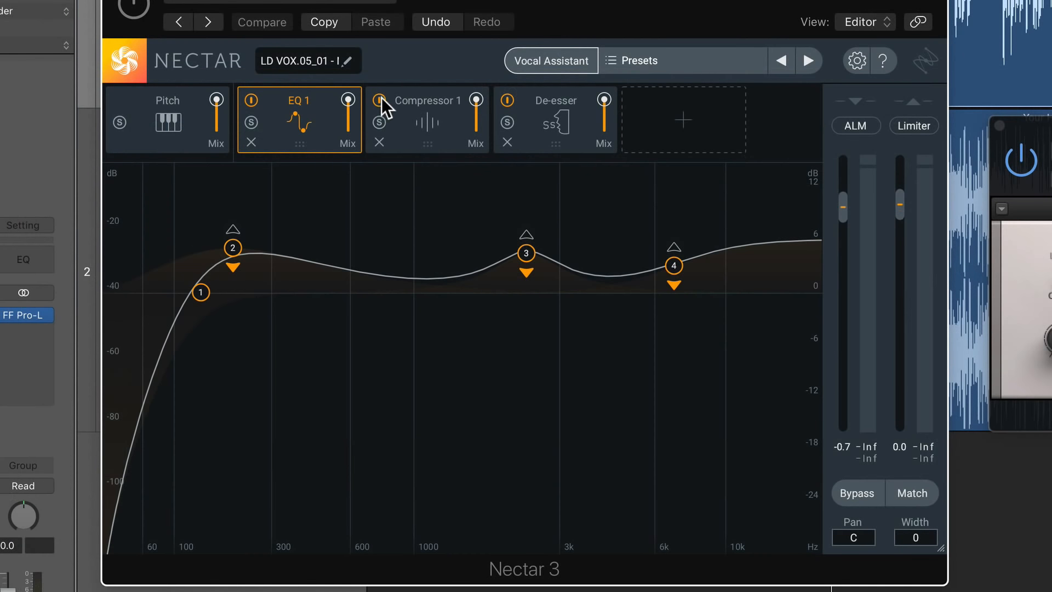
- Disable Nectar 3's Compressor 1 and De-esser modules, and move EQ 1's bell band 2 to about 213 Hz and 5.7 dB
{"action": "left_click", "coordinate": [380, 100]}
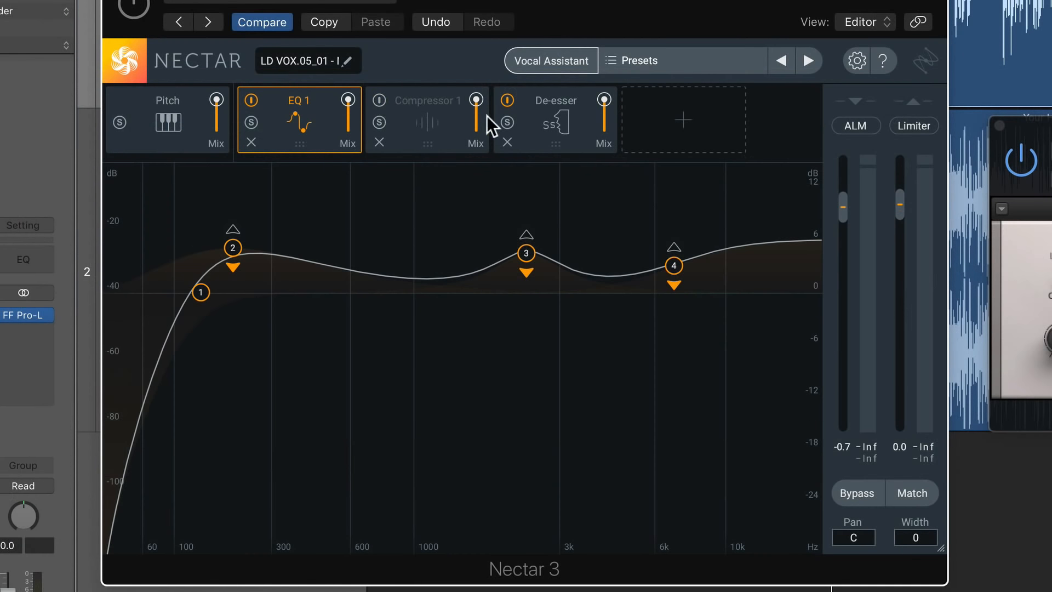
{"action": "left_click", "coordinate": [508, 100]}
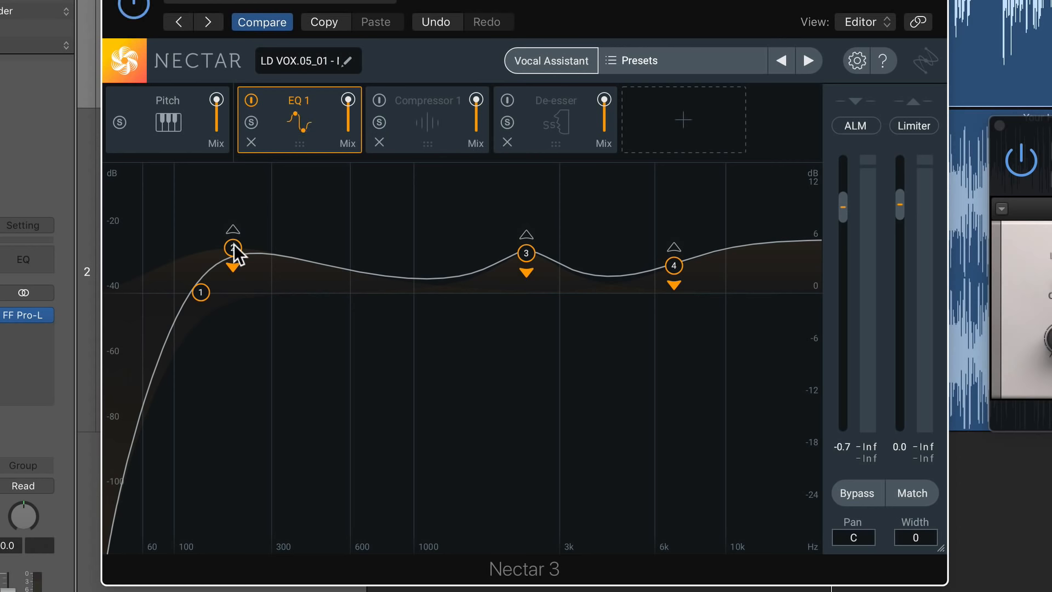
{"action": "mouse_move", "coordinate": [233, 247]}
{"action": "left_mouse_down"}
{"action": "mouse_move", "coordinate": [219, 285]}
{"action": "mouse_move", "coordinate": [232, 242]}
{"action": "left_mouse_up"}
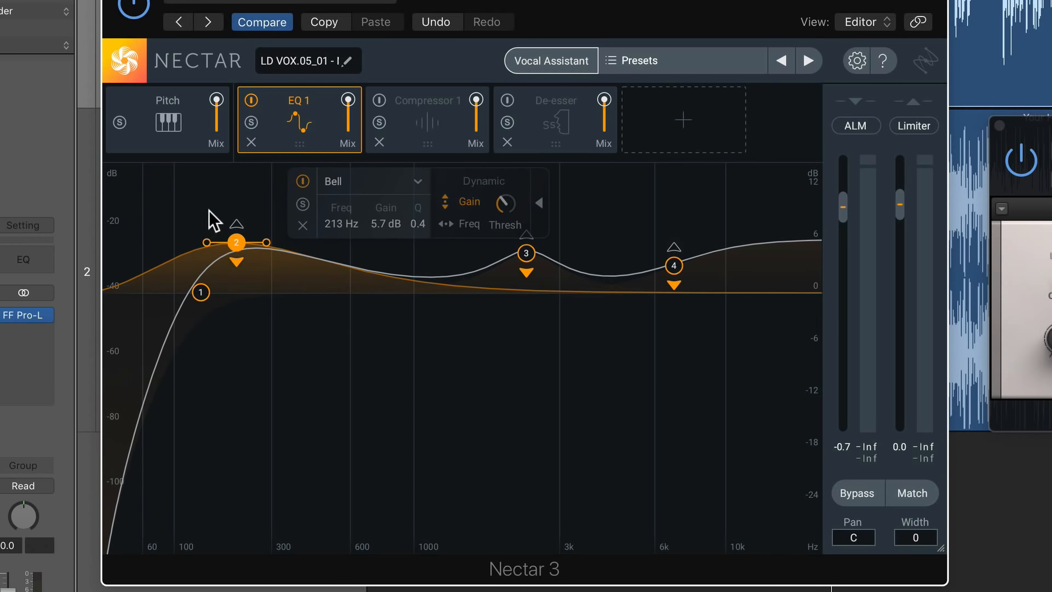
- Set EQ 1's highpass band 1 to about 138 Hz and bell band 2 to about 205 Hz and 5.0 dB
{"action": "mouse_move", "coordinate": [201, 293]}
{"action": "left_mouse_down"}
{"action": "mouse_move", "coordinate": [221, 294]}
{"action": "mouse_move", "coordinate": [187, 303]}
{"action": "mouse_move", "coordinate": [206, 301]}
{"action": "mouse_move", "coordinate": [196, 303]}
{"action": "left_mouse_up"}
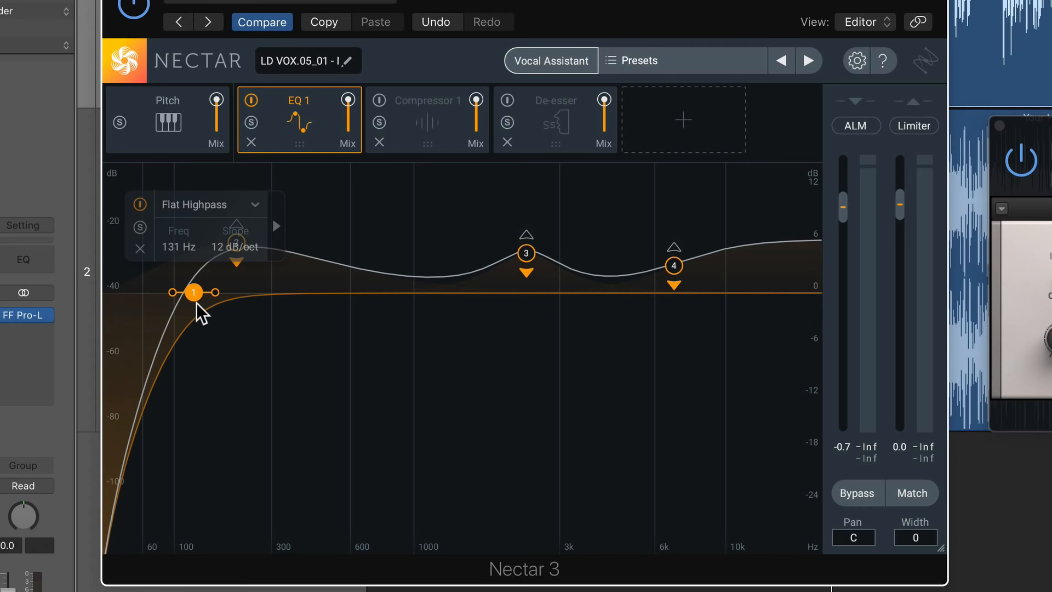
{"action": "mouse_move", "coordinate": [196, 303]}
{"action": "left_mouse_down"}
{"action": "mouse_move", "coordinate": [176, 308]}
{"action": "mouse_move", "coordinate": [200, 304]}
{"action": "left_mouse_up"}
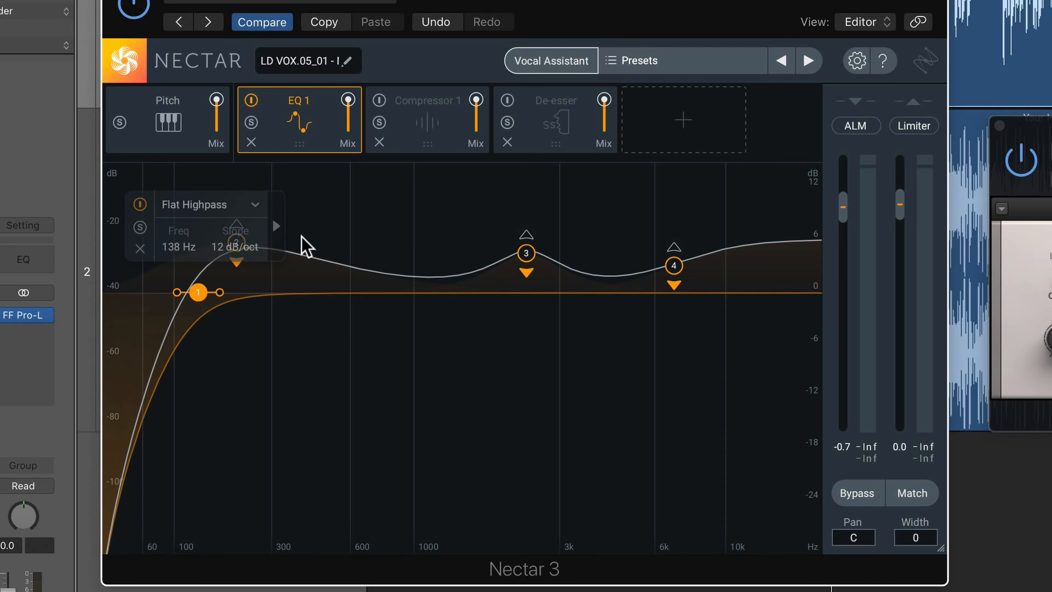
{"action": "mouse_move", "coordinate": [238, 239]}
{"action": "left_mouse_down"}
{"action": "mouse_move", "coordinate": [234, 287]}
{"action": "mouse_move", "coordinate": [234, 245]}
{"action": "left_mouse_up"}
- Set high shelf band 4 to about 6740 Hz and 2.9 dB, and bell band 3 to about 1690 Hz and 3.4 dB
{"action": "mouse_move", "coordinate": [674, 266]}
{"action": "left_mouse_down"}
{"action": "mouse_move", "coordinate": [672, 282]}
{"action": "mouse_move", "coordinate": [672, 269]}
{"action": "left_mouse_up"}
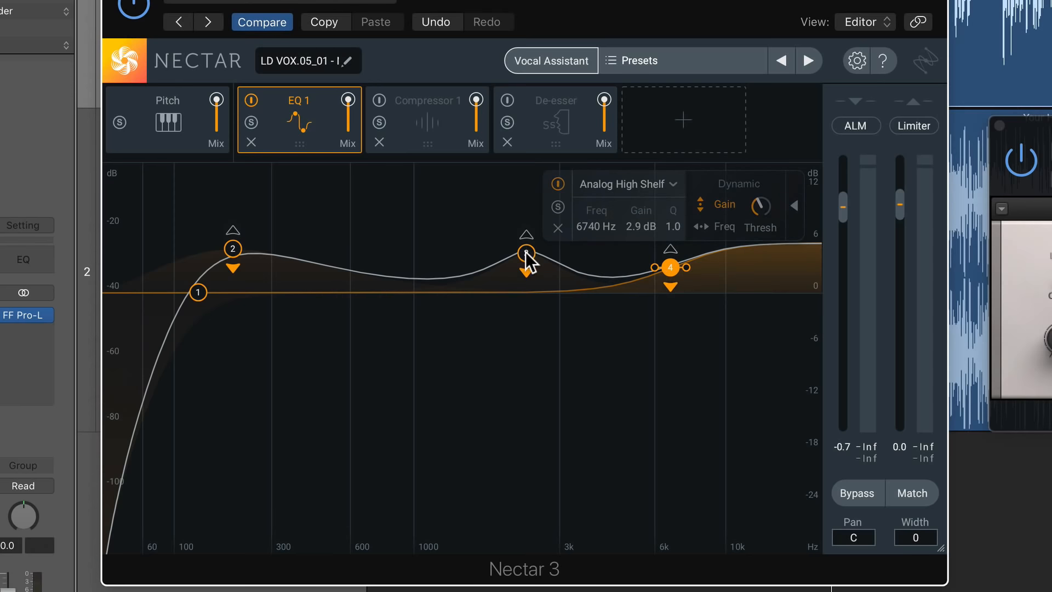
{"action": "left_click_drag", "start_coordinate": [527, 255], "coordinate": [482, 252]}
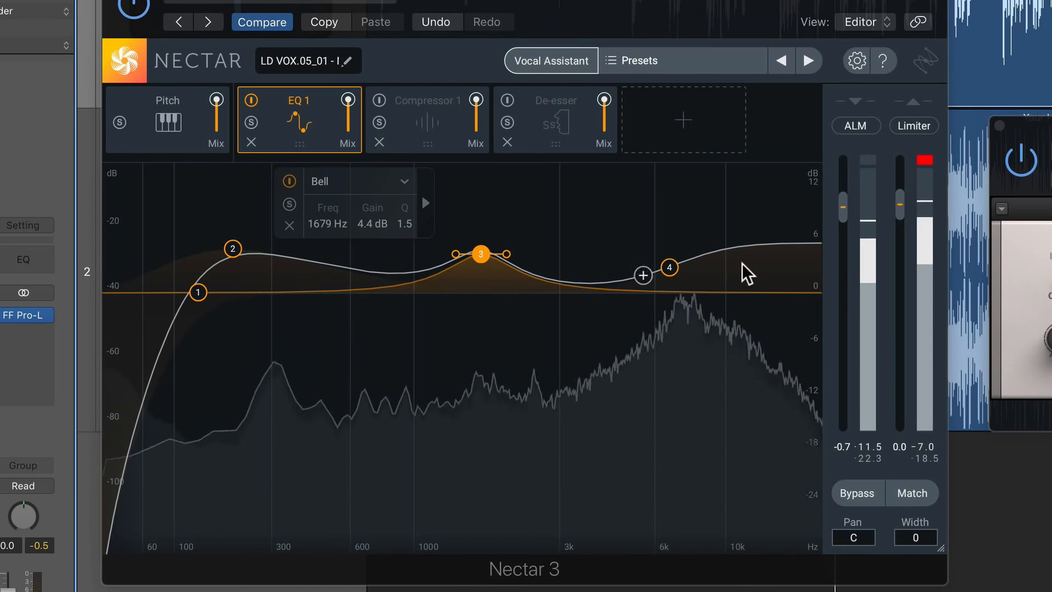
{"action": "key", "text": "space"}
{"action": "left_click", "coordinate": [924, 160]}
{"action": "left_click_drag", "start_coordinate": [481, 255], "coordinate": [481, 264]}
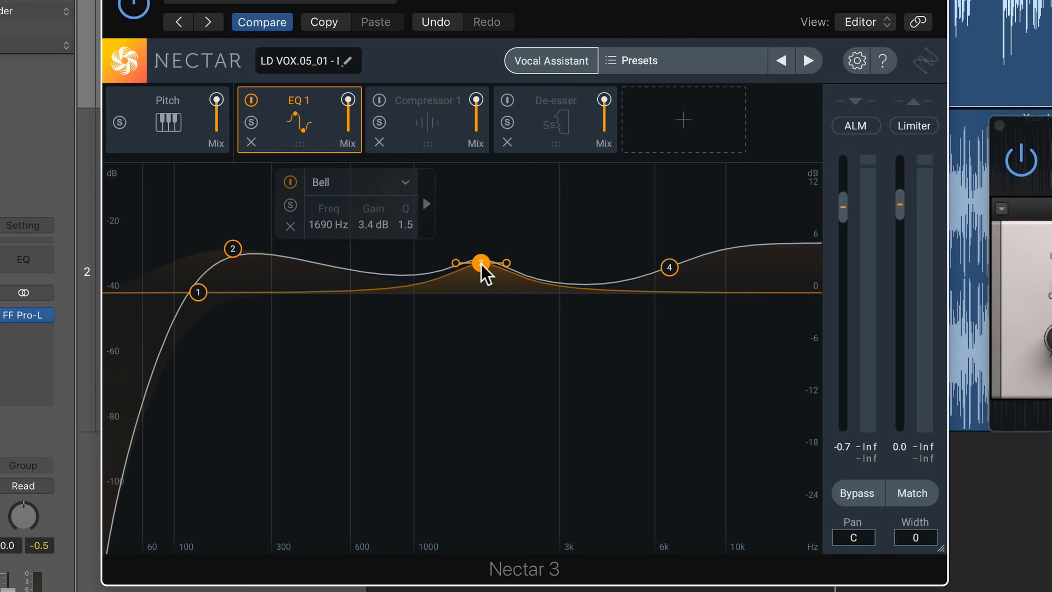
- Narrow bell band 3 to Q 2.7, shift high shelf band 4 to about 6827 Hz, and show the bands' dynamic settings
{"action": "left_click", "coordinate": [672, 268]}
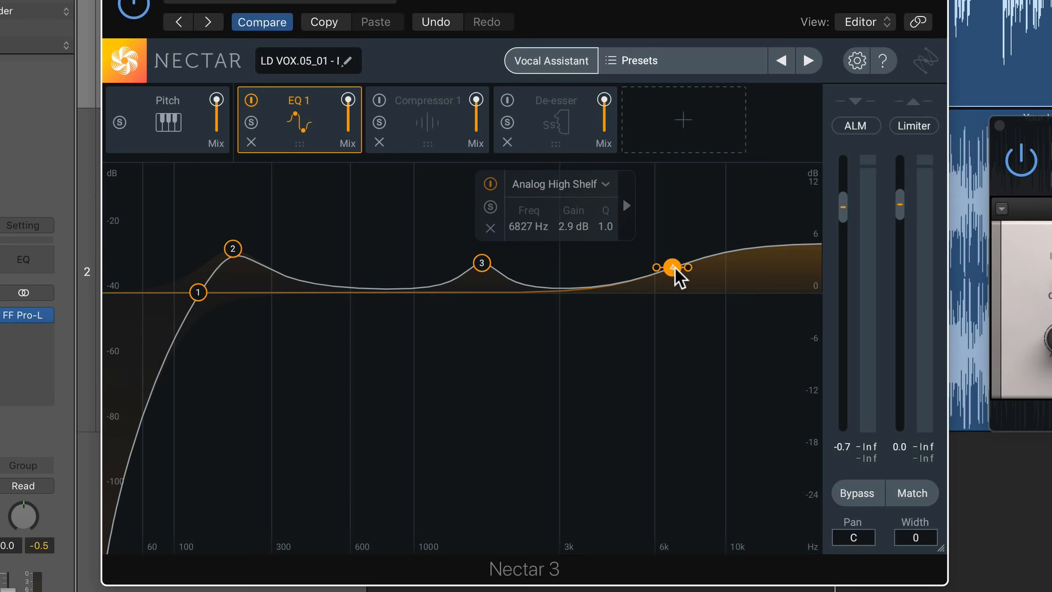
{"action": "left_click", "coordinate": [626, 206]}
{"action": "left_click", "coordinate": [553, 206]}
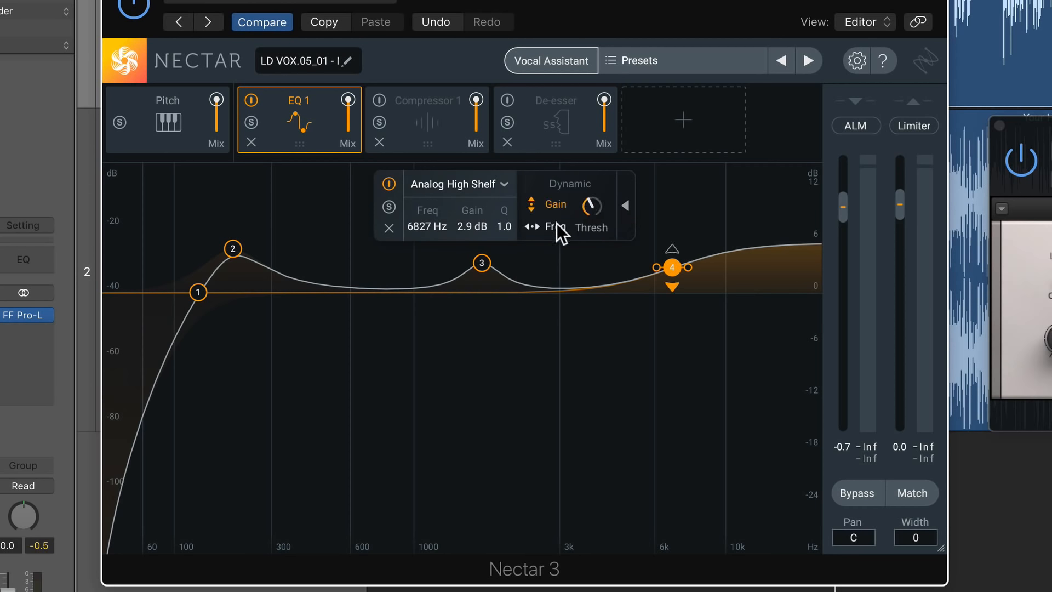
{"action": "left_click", "coordinate": [482, 263]}
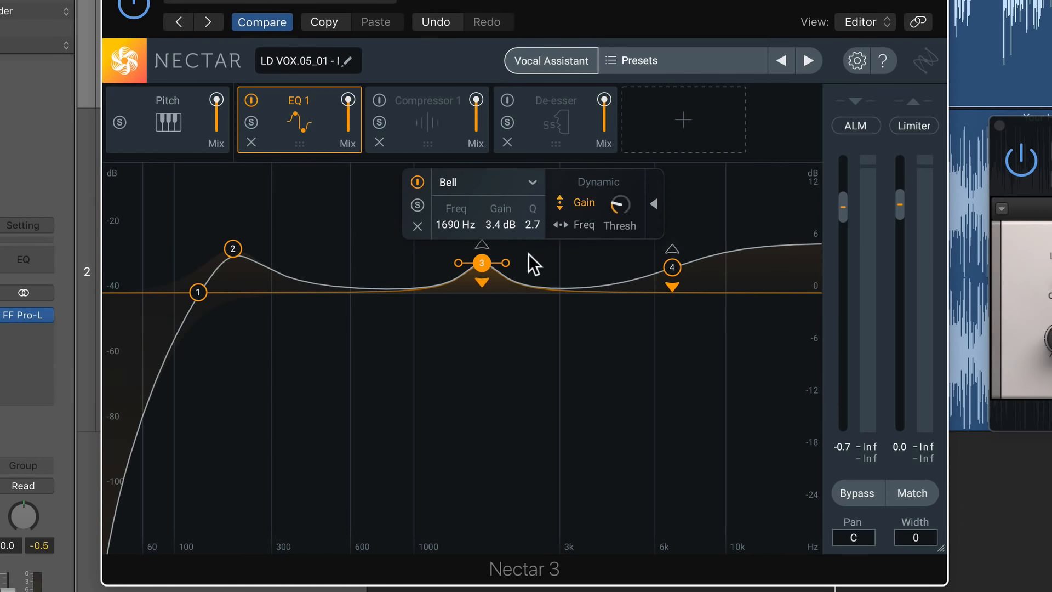
- Try the upward dynamic gain direction on bell band 3 and switch it back to downward
{"action": "left_click", "coordinate": [232, 249]}
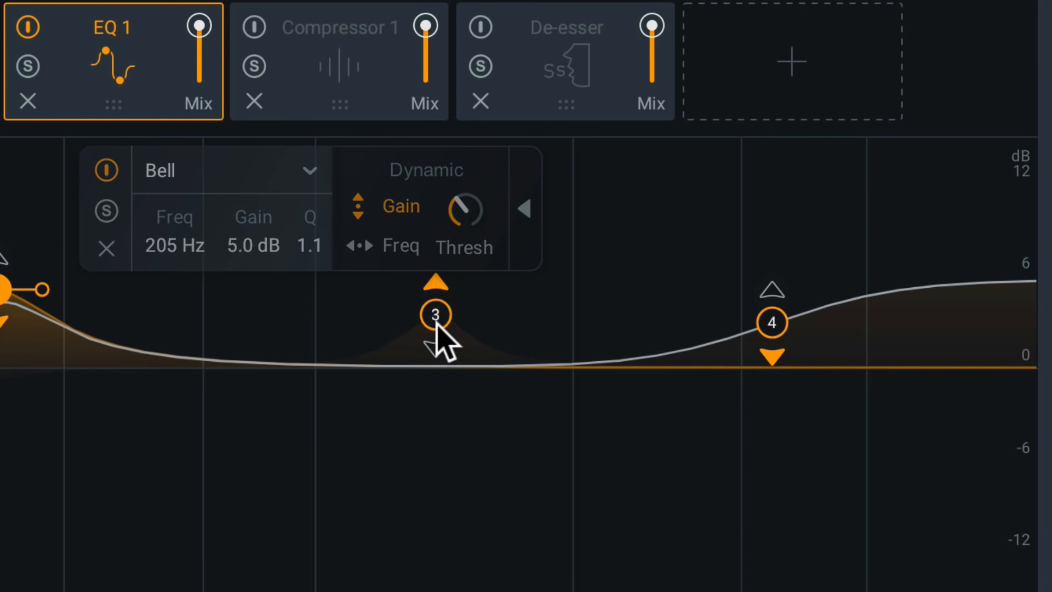
{"action": "left_click", "coordinate": [436, 283]}
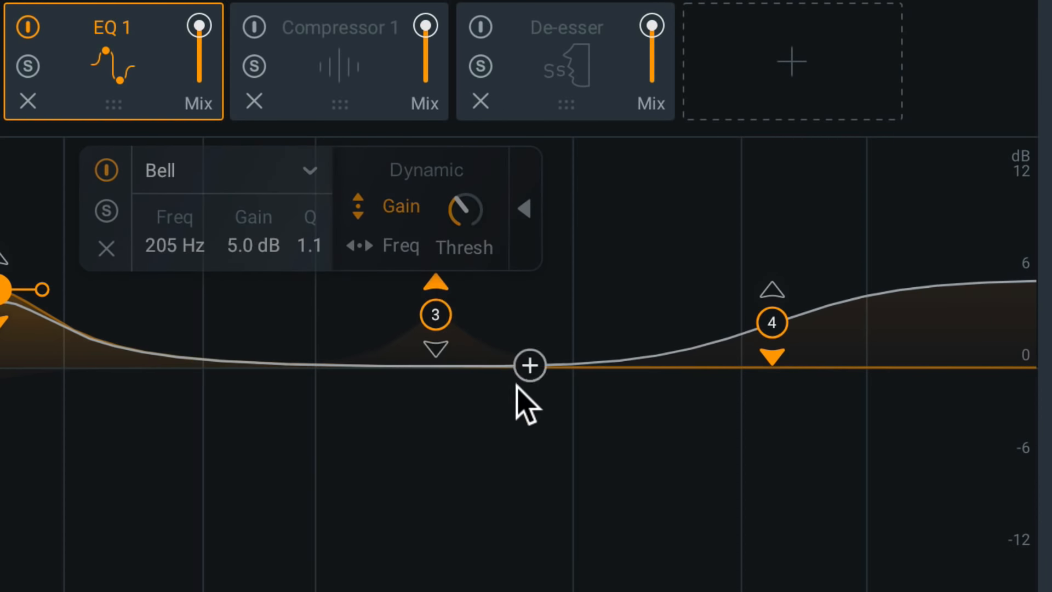
{"action": "left_click", "coordinate": [438, 349]}
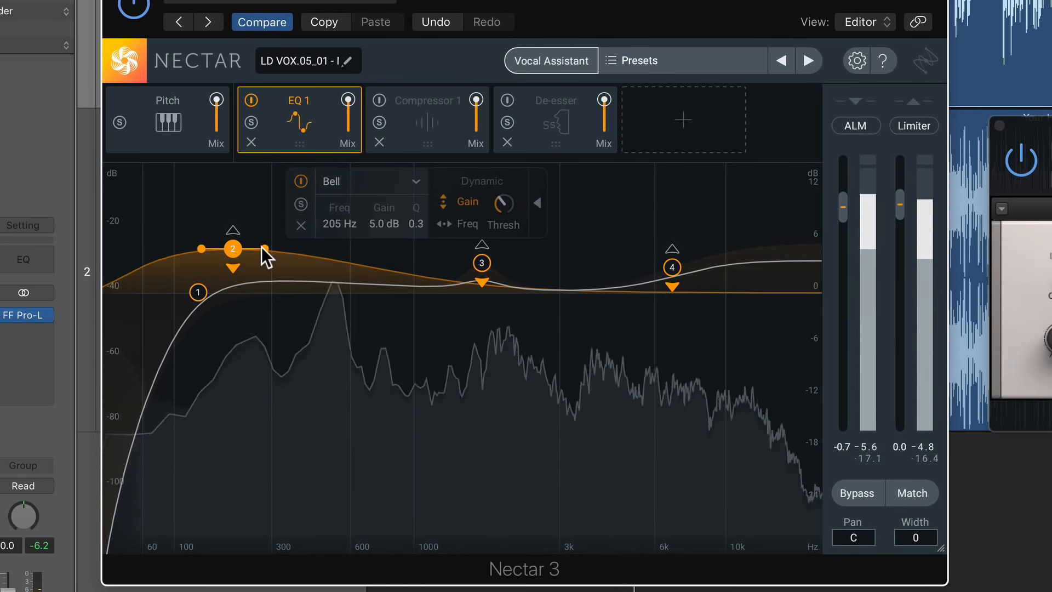
- Set bell band 2 to about 5.2 dB with Q 0.9, and bell band 3 to about 1725 Hz and 4.3 dB
{"action": "left_click_drag", "start_coordinate": [262, 246], "coordinate": [257, 245]}
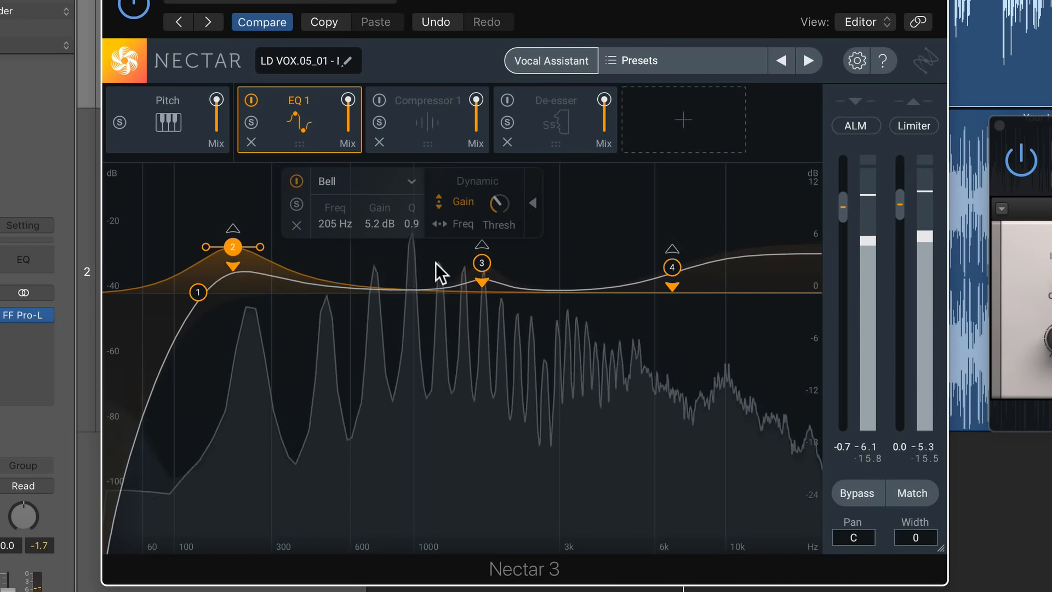
{"action": "left_click", "coordinate": [480, 260]}
{"action": "left_click_drag", "start_coordinate": [478, 257], "coordinate": [479, 254]}
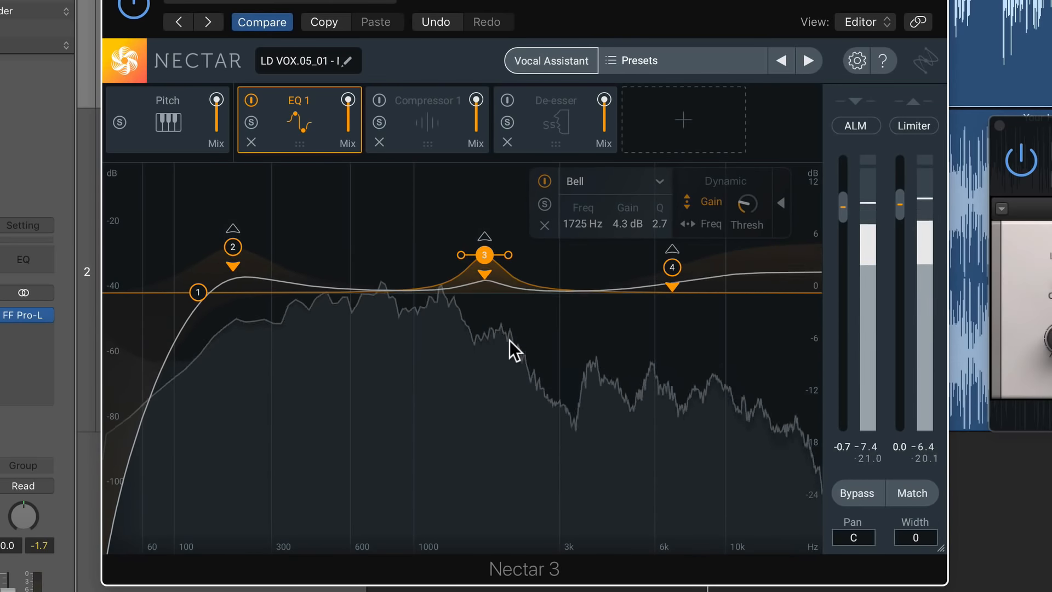
- Raise high shelf band 4 to about 6871 Hz and 4.2 dB, and compare the vocal with EQ 1 disabled and enabled
{"action": "left_click_drag", "start_coordinate": [667, 270], "coordinate": [667, 254]}
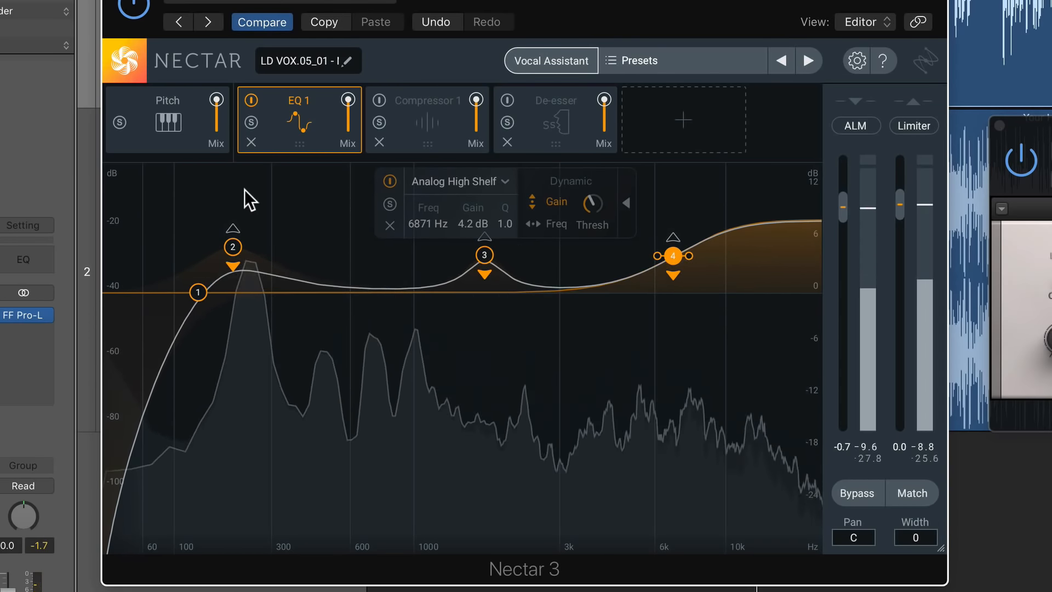
{"action": "left_click", "coordinate": [247, 100]}
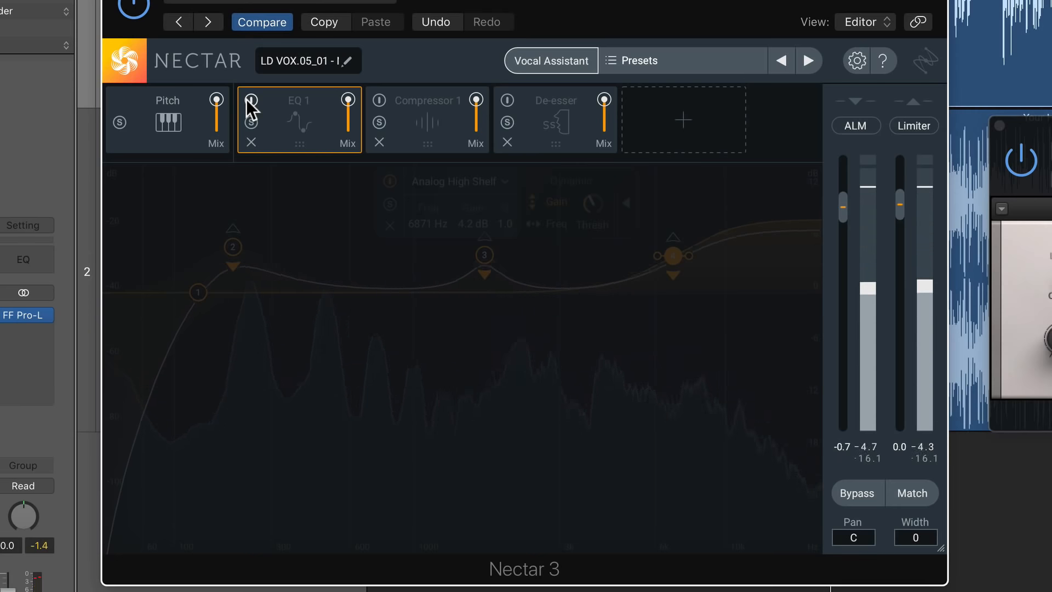
{"action": "left_click", "coordinate": [246, 99]}
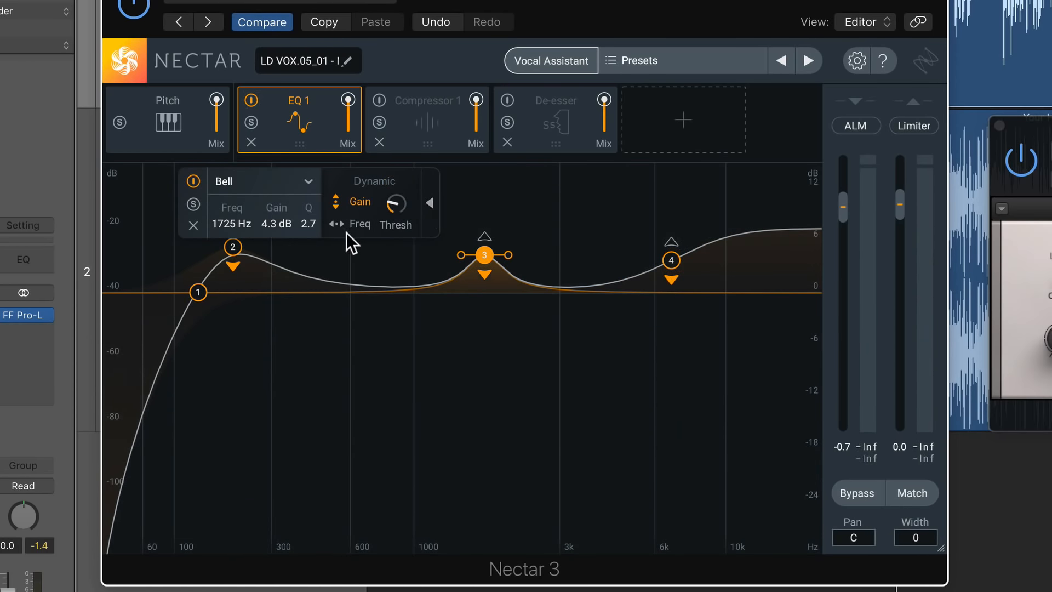
- Try dynamic Freq mode on bell band 3 and move the band to about 2010 Hz and 4.8 dB
{"action": "left_click", "coordinate": [359, 224]}
{"action": "left_click_drag", "start_coordinate": [486, 256], "coordinate": [521, 248]}
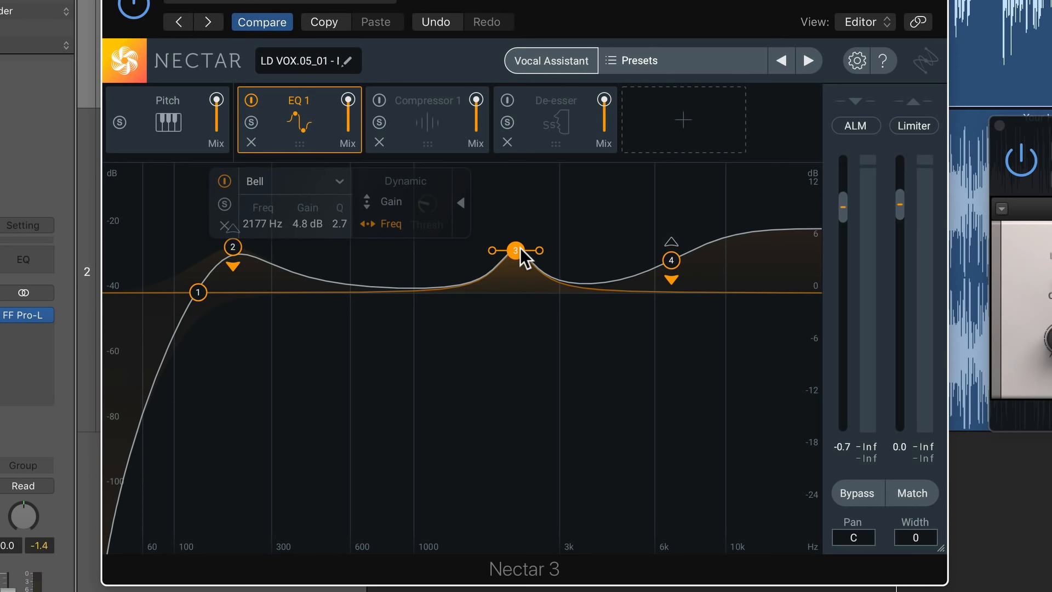
{"action": "left_click_drag", "start_coordinate": [521, 248], "coordinate": [504, 250]}
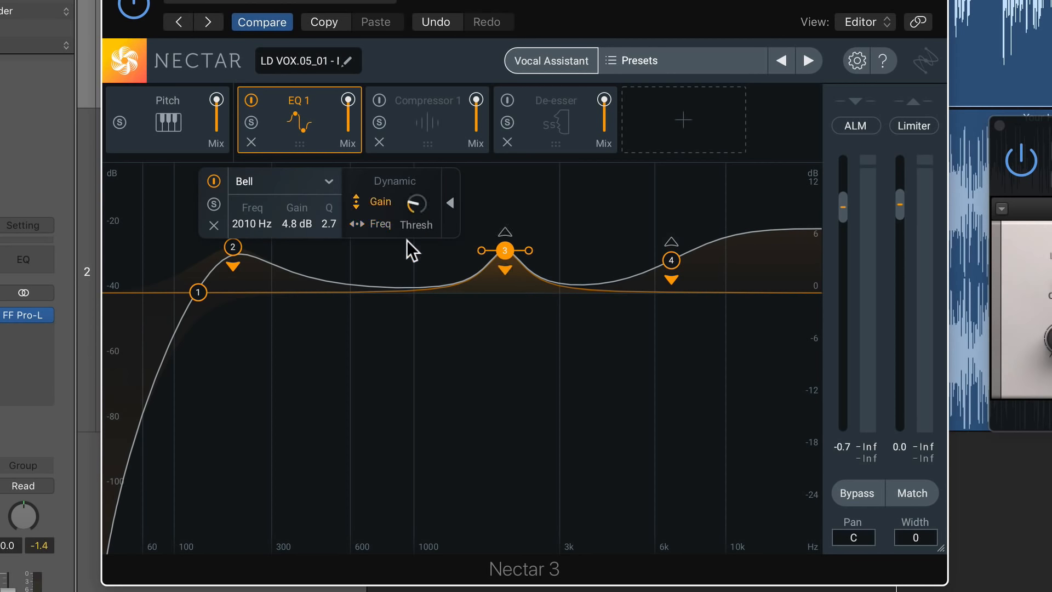
- Add bell band 5 in dynamic Freq mode and try cuts from -8.2 dB at 625 Hz to -2.4 dB at 677 Hz
{"action": "left_click_drag", "start_coordinate": [393, 294], "coordinate": [353, 306]}
{"action": "left_click", "coordinate": [426, 235]}
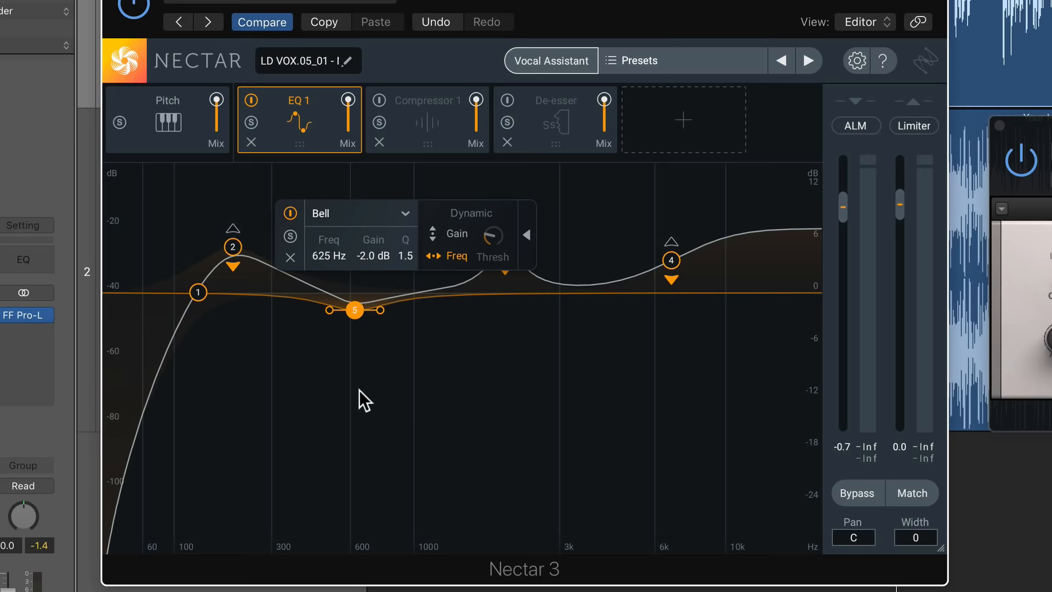
{"action": "key", "text": "space"}
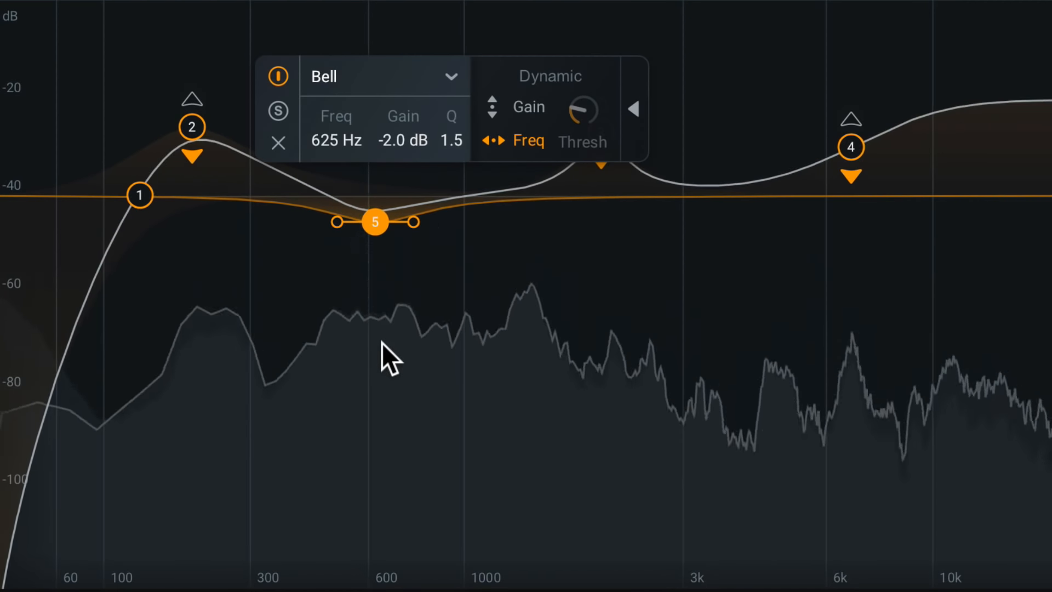
{"action": "left_click_drag", "start_coordinate": [375, 222], "coordinate": [376, 301]}
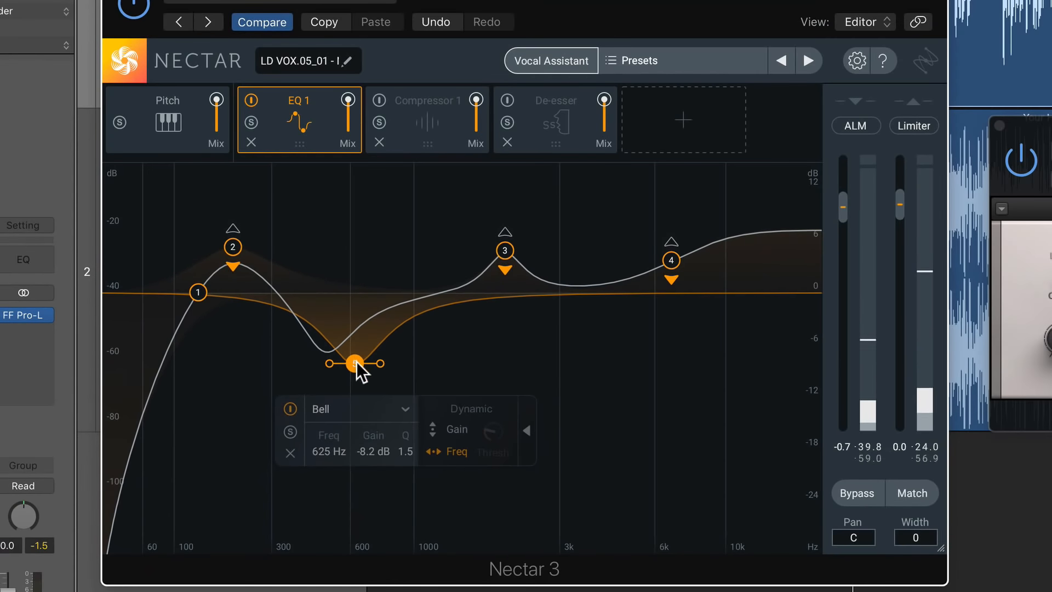
{"action": "left_click_drag", "start_coordinate": [356, 362], "coordinate": [357, 323]}
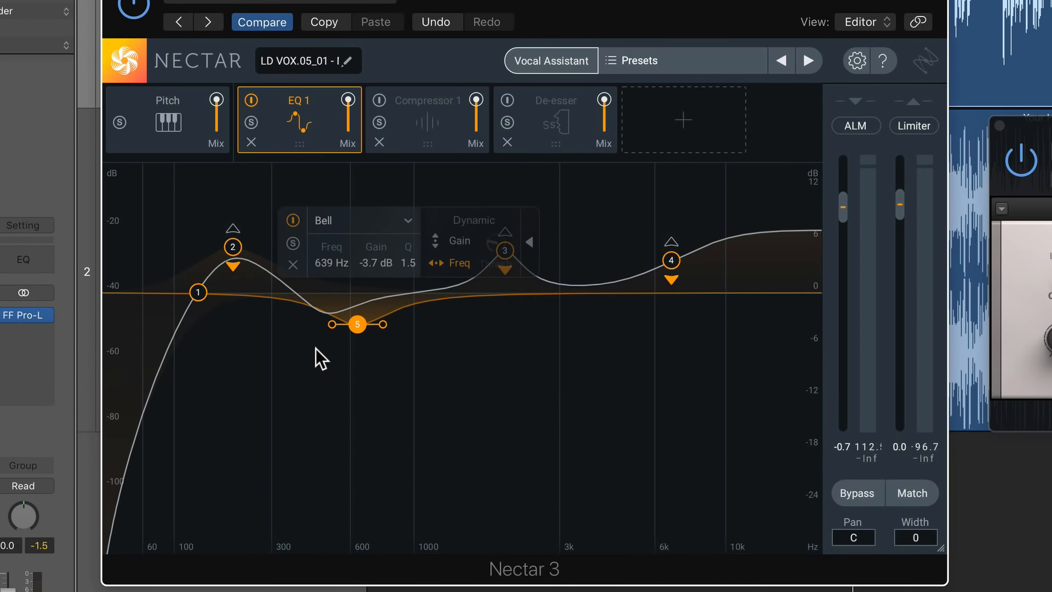
{"action": "left_click_drag", "start_coordinate": [356, 324], "coordinate": [364, 310]}
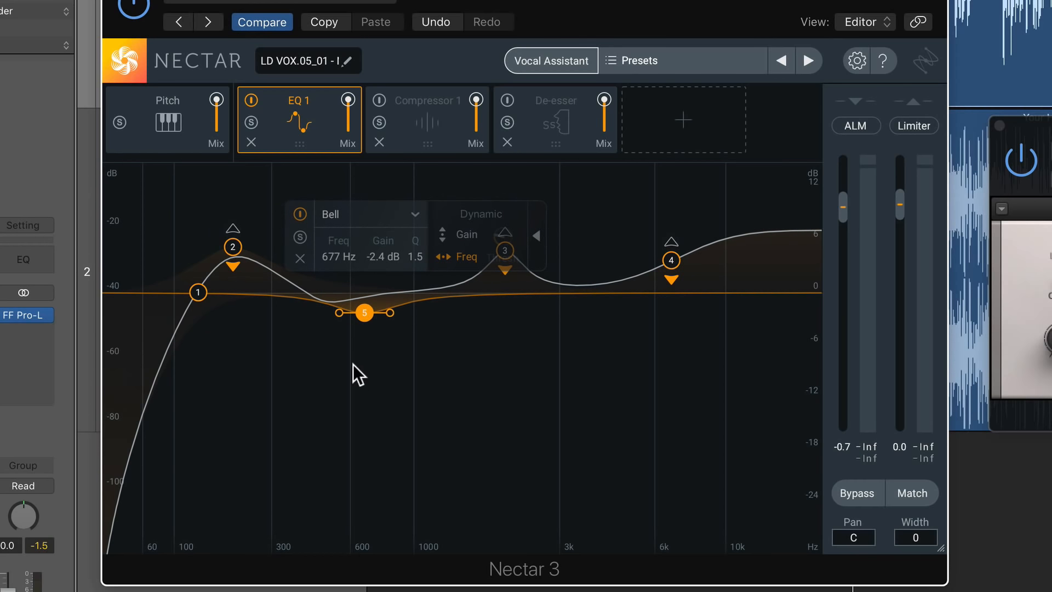
- Delete bell band 5 and move bell band 3 to about 2051 Hz at 4.8 dB
{"action": "left_click", "coordinate": [298, 257]}
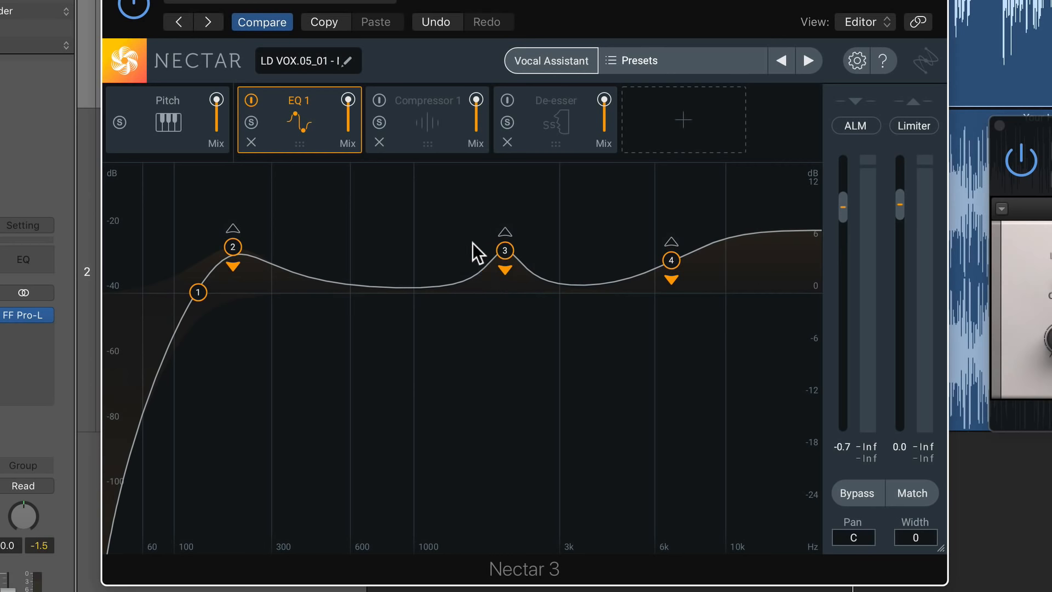
{"action": "left_click_drag", "start_coordinate": [508, 244], "coordinate": [511, 245]}
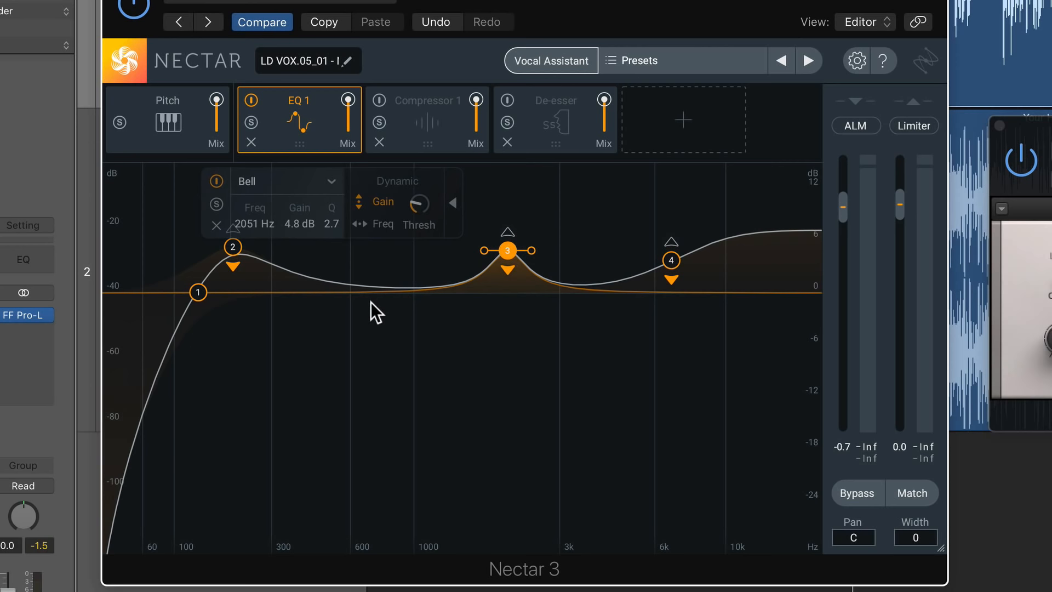
- Enable Compressor 1, keep its type at Solid-State, and raise its Ratio
{"action": "left_click", "coordinate": [403, 117]}
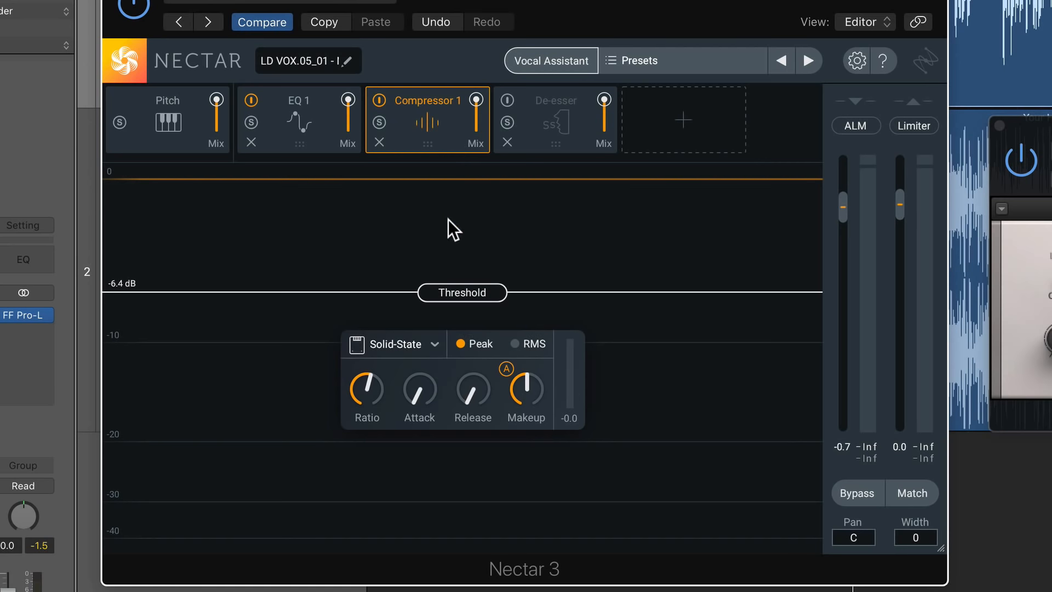
{"action": "left_click", "coordinate": [429, 344]}
{"action": "left_click", "coordinate": [410, 443]}
{"action": "left_click_drag", "start_coordinate": [377, 407], "coordinate": [371, 374]}
- Set Compressor 1's Threshold to about -9.5 dB while playing the lead vocal
{"action": "left_click_drag", "start_coordinate": [492, 292], "coordinate": [481, 197]}
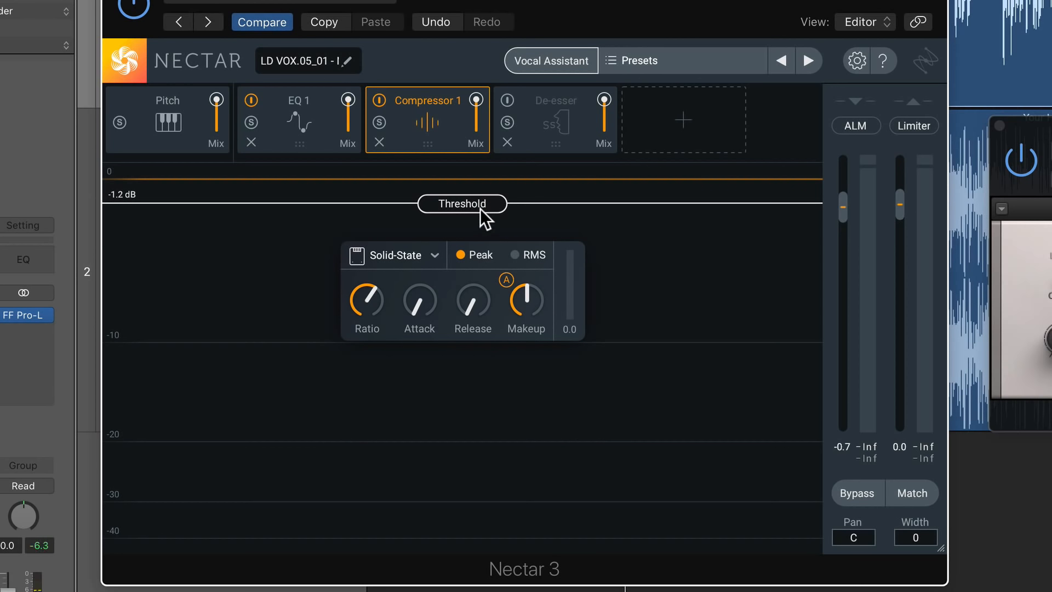
{"action": "left_click_drag", "start_coordinate": [480, 208], "coordinate": [480, 321]}
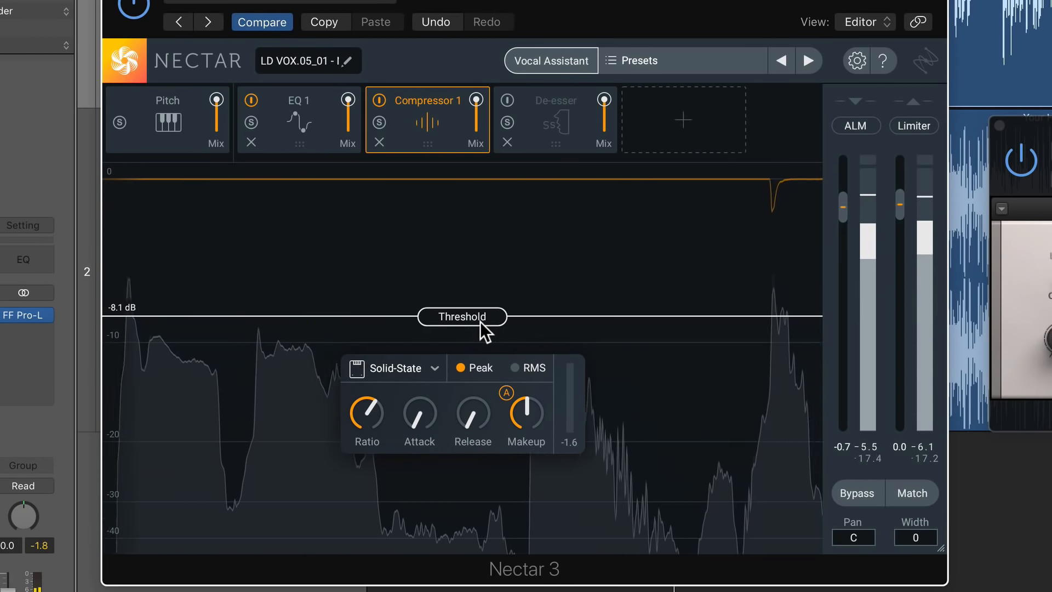
{"action": "left_click_drag", "start_coordinate": [480, 321], "coordinate": [479, 332]}
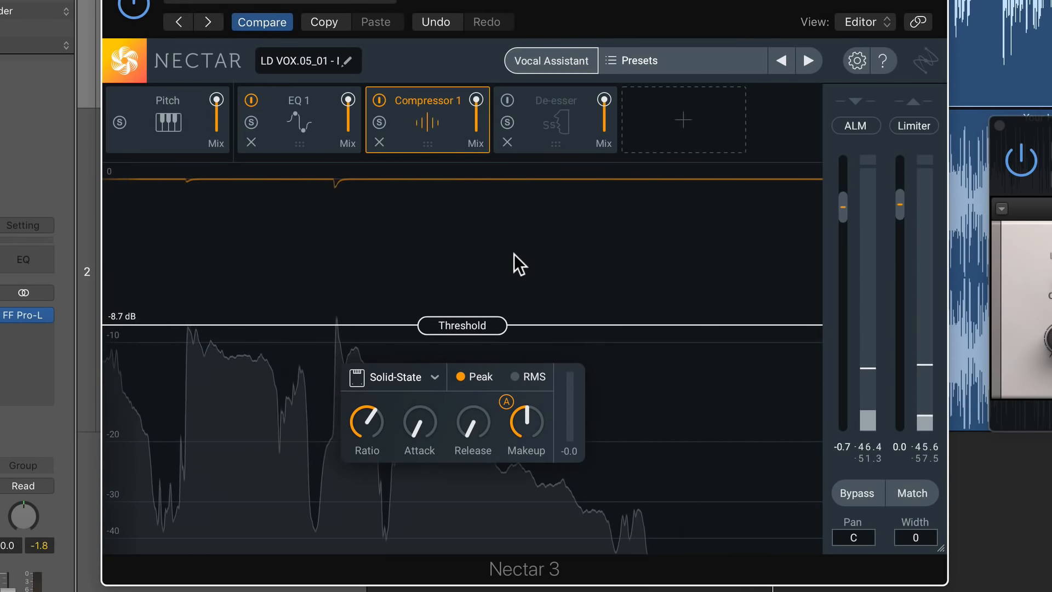
{"action": "left_click_drag", "start_coordinate": [470, 318], "coordinate": [471, 329]}
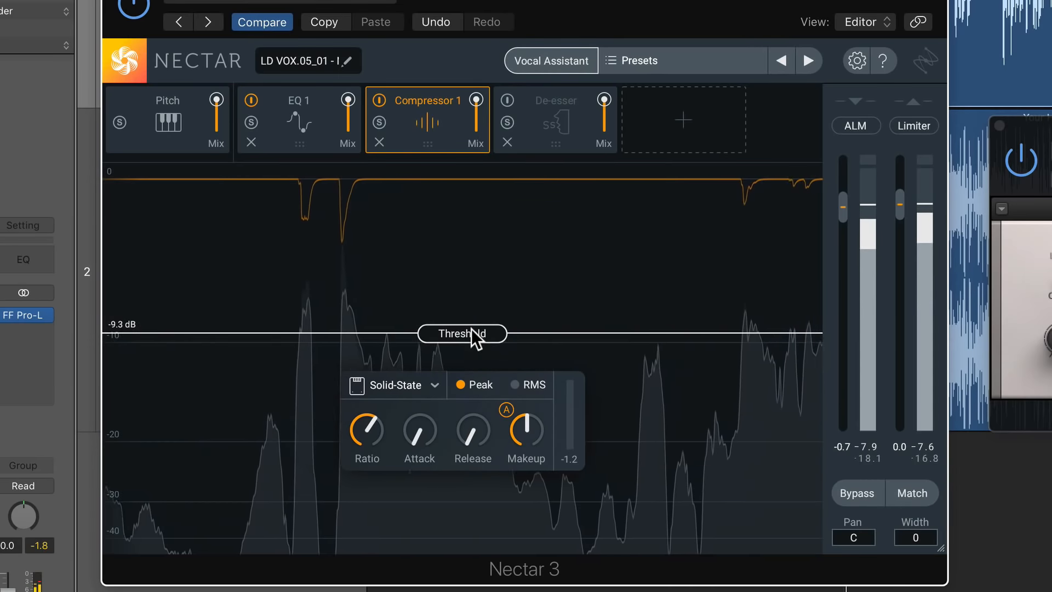
{"action": "left_click_drag", "start_coordinate": [472, 329], "coordinate": [472, 331]}
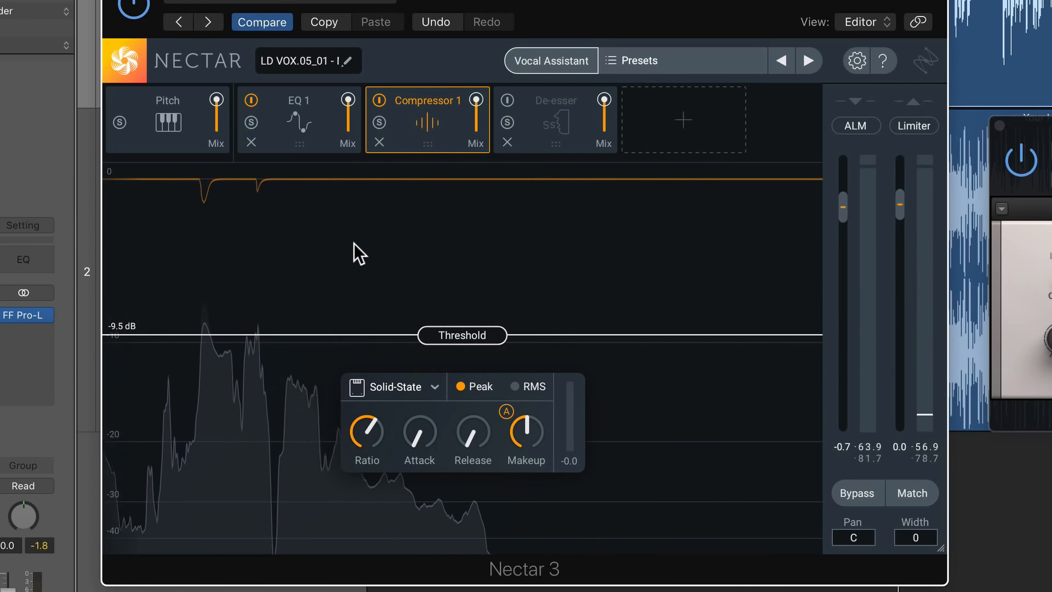
- Enable the De-esser and set its crossover to 3.5 kHz and its Threshold to about -10.2 dB
{"action": "left_click", "coordinate": [557, 121]}
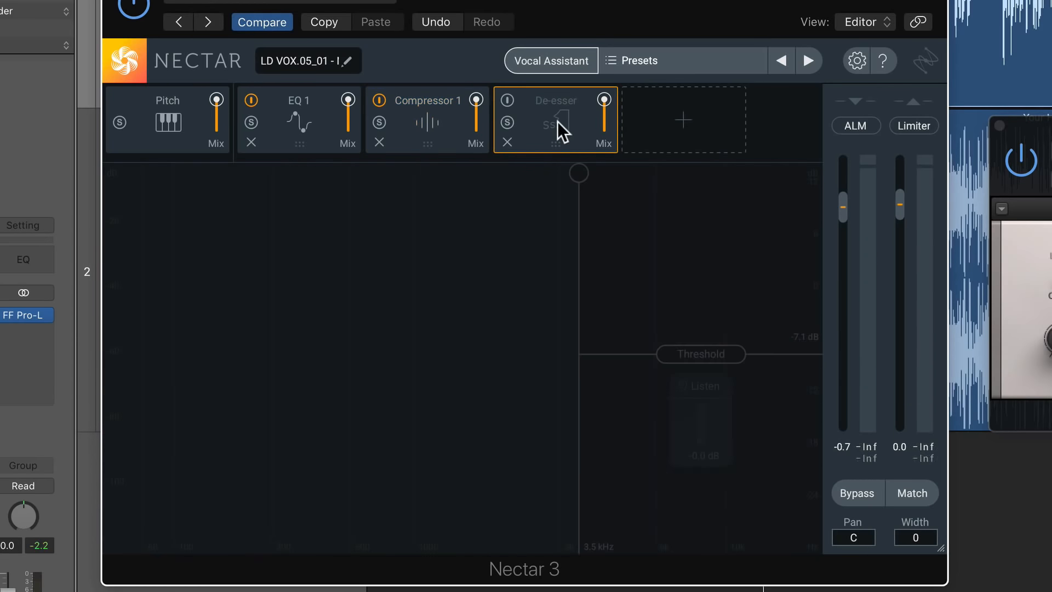
{"action": "left_click", "coordinate": [508, 101]}
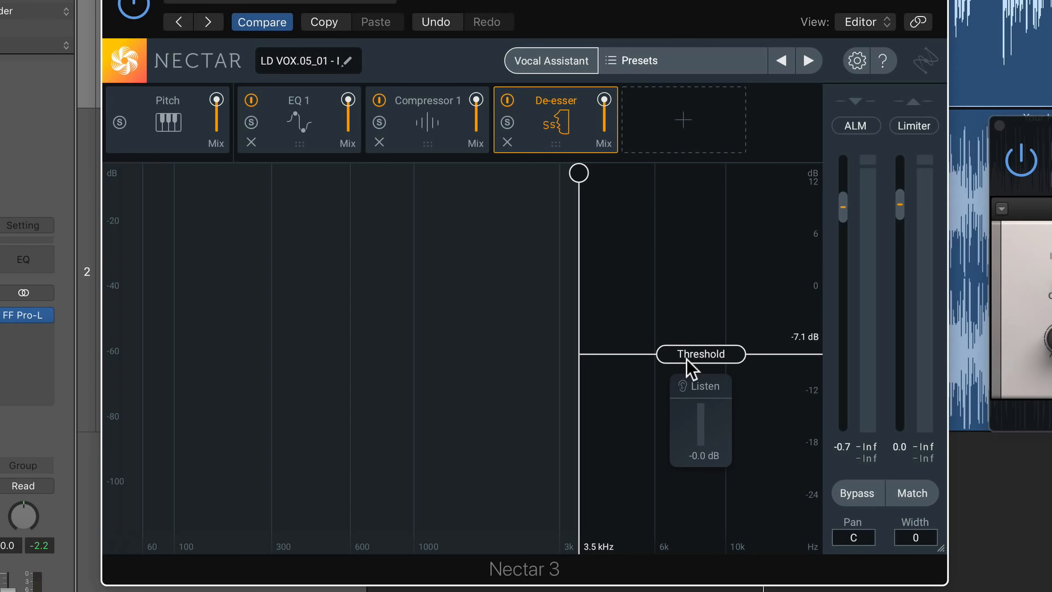
{"action": "mouse_move", "coordinate": [574, 336]}
{"action": "left_mouse_down"}
{"action": "mouse_move", "coordinate": [406, 333]}
{"action": "mouse_move", "coordinate": [590, 337]}
{"action": "left_mouse_up"}
{"action": "left_click_drag", "start_coordinate": [677, 346], "coordinate": [709, 409]}
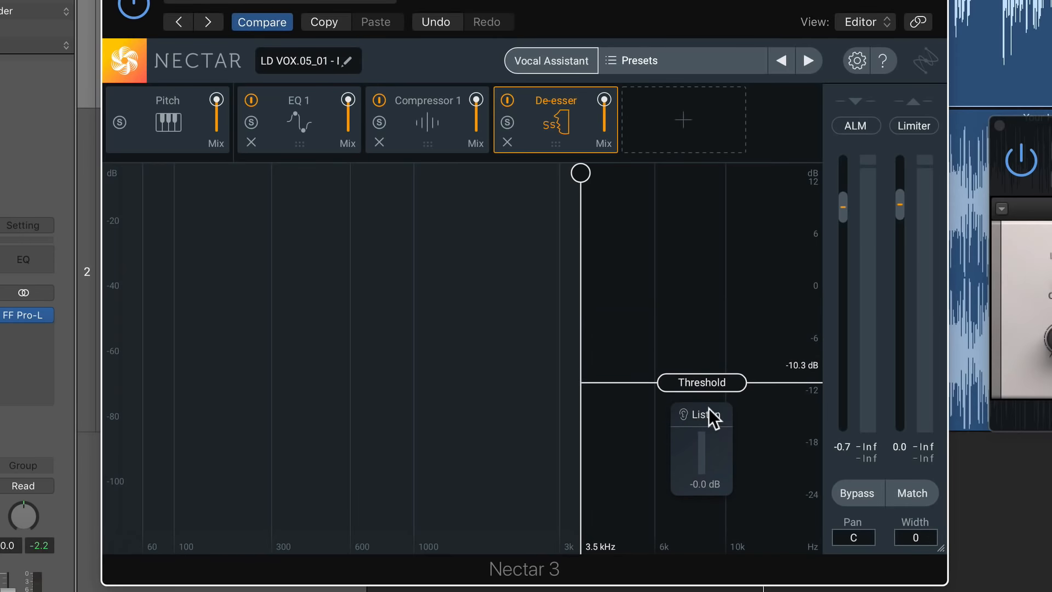
{"action": "left_click", "coordinate": [710, 413]}
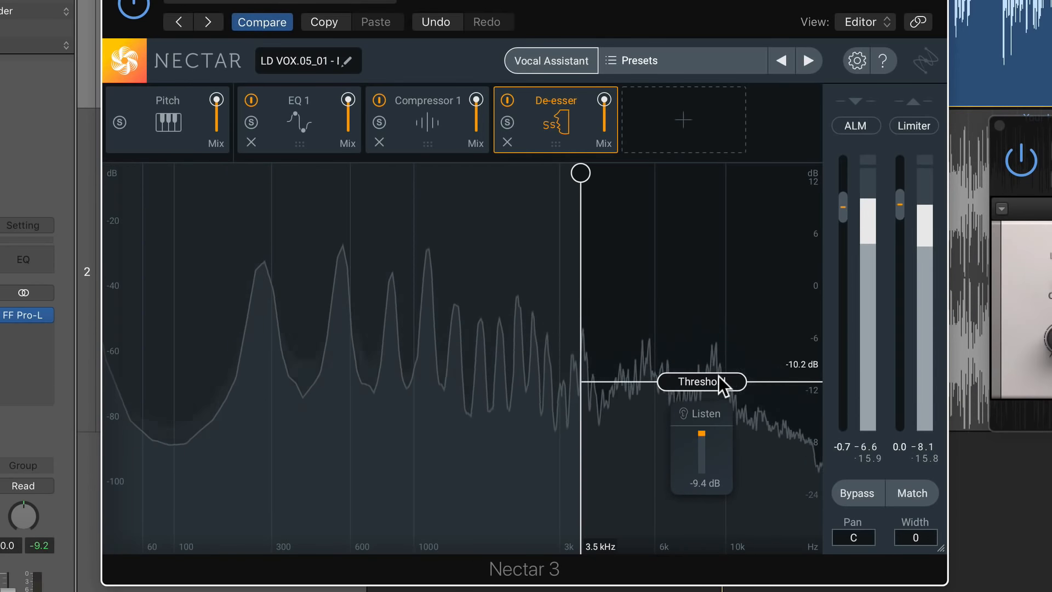
- Set the De-esser's Threshold to -6.1 dB and its crossover to 5.0 kHz during playback, and stop the vocal
{"action": "left_click_drag", "start_coordinate": [720, 377], "coordinate": [722, 345]}
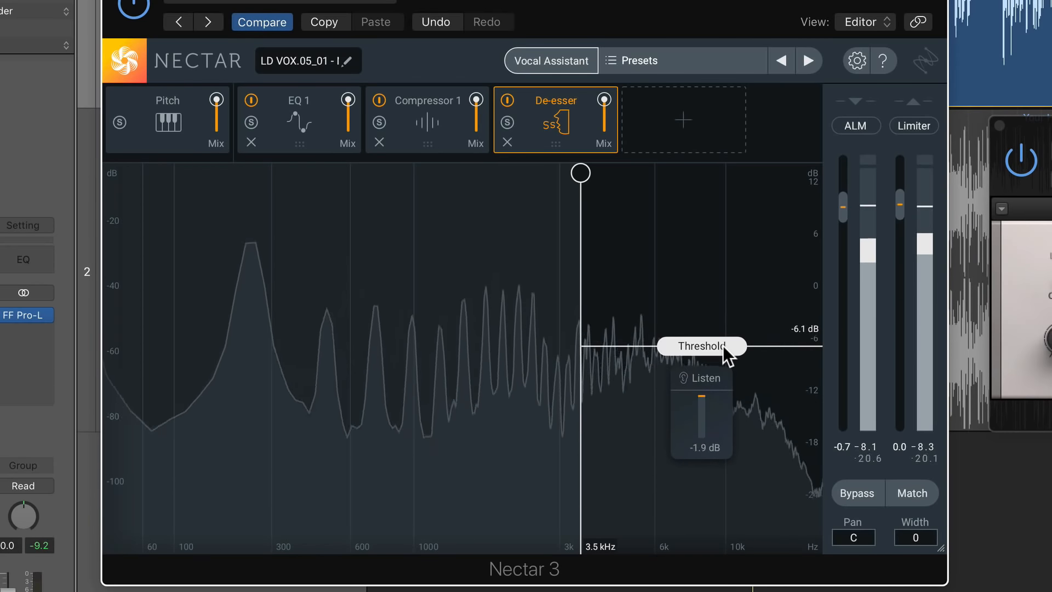
{"action": "left_click_drag", "start_coordinate": [581, 315], "coordinate": [629, 312]}
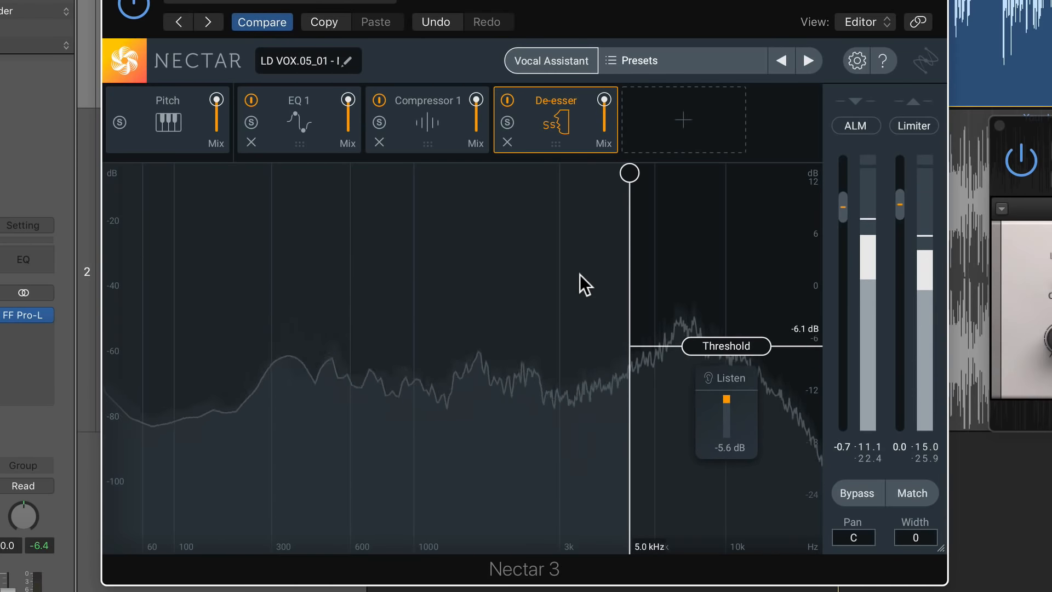
{"action": "key", "text": "space"}
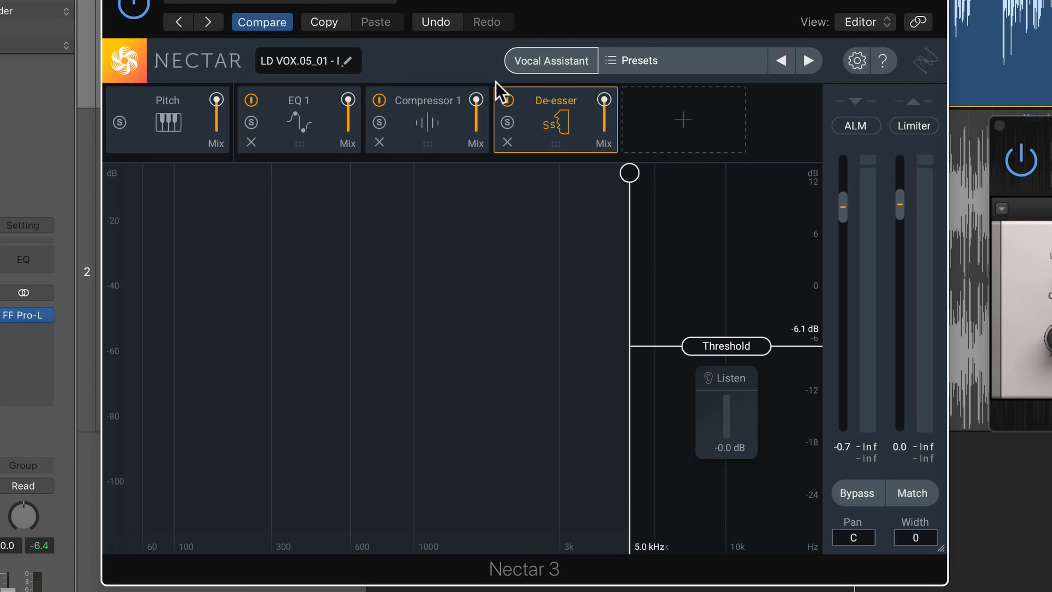
- Lower the Mix levels of EQ 1, Compressor 1 and the De-esser slightly, and audition the processed lead vocal
{"action": "left_click_drag", "start_coordinate": [346, 115], "coordinate": [352, 103]}
{"action": "left_click_drag", "start_coordinate": [481, 97], "coordinate": [478, 103]}
{"action": "left_click_drag", "start_coordinate": [605, 99], "coordinate": [605, 110]}
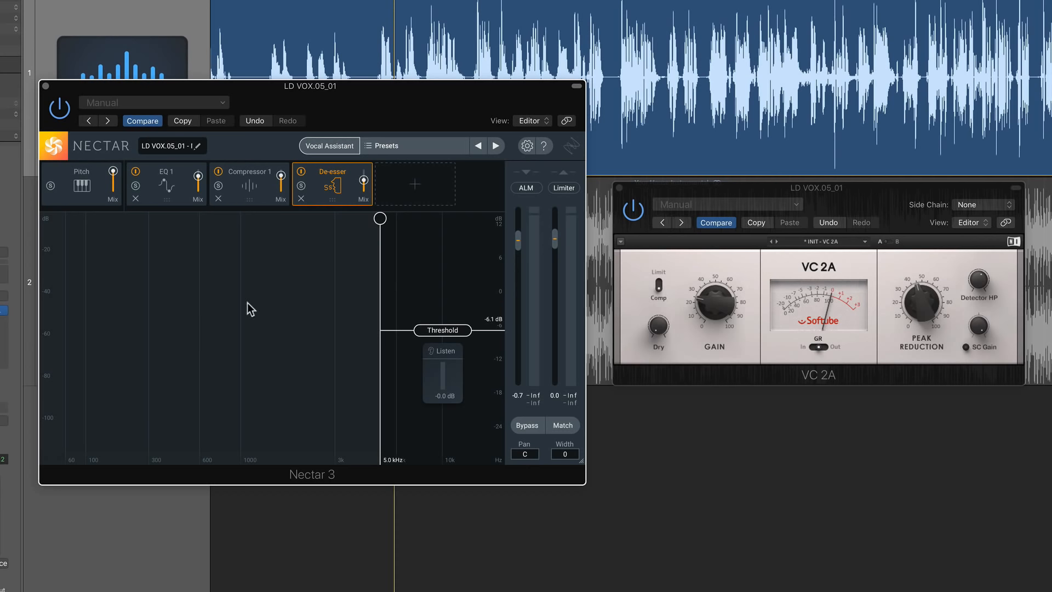
{"action": "key", "text": "space"}
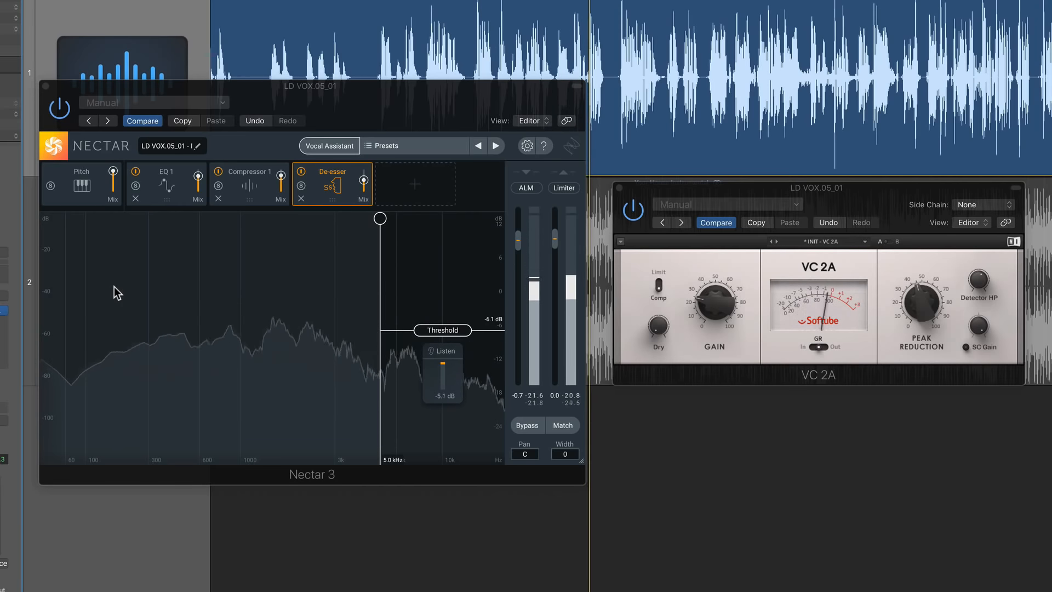
{"action": "key", "text": "space"}
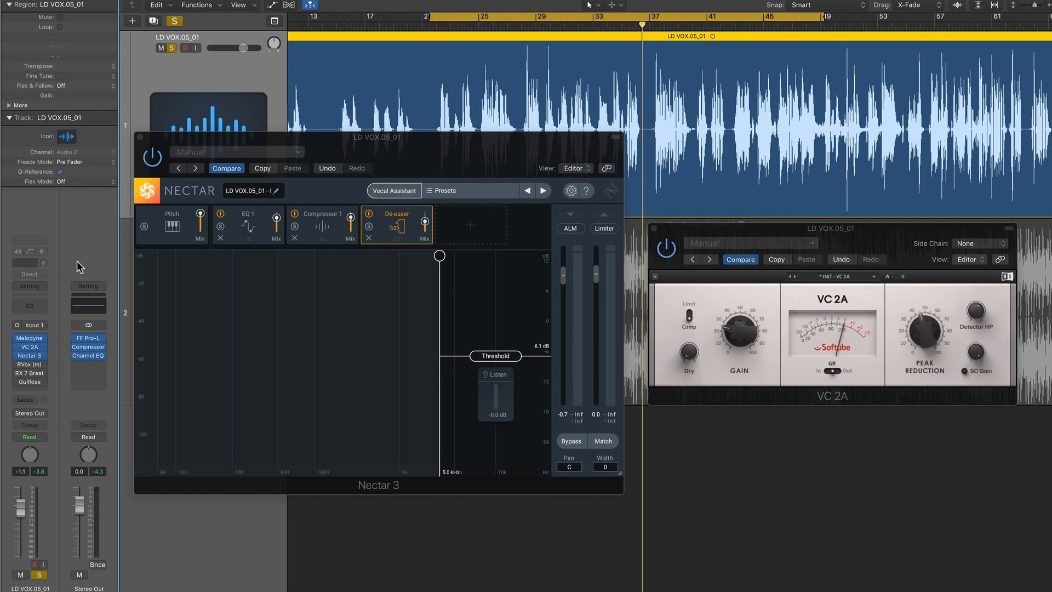
- Switch the Stereo Out Compressor to Vintage Opto, and open and close the Stereo Out Channel EQ as stock alternatives
{"action": "left_click", "coordinate": [88, 348]}
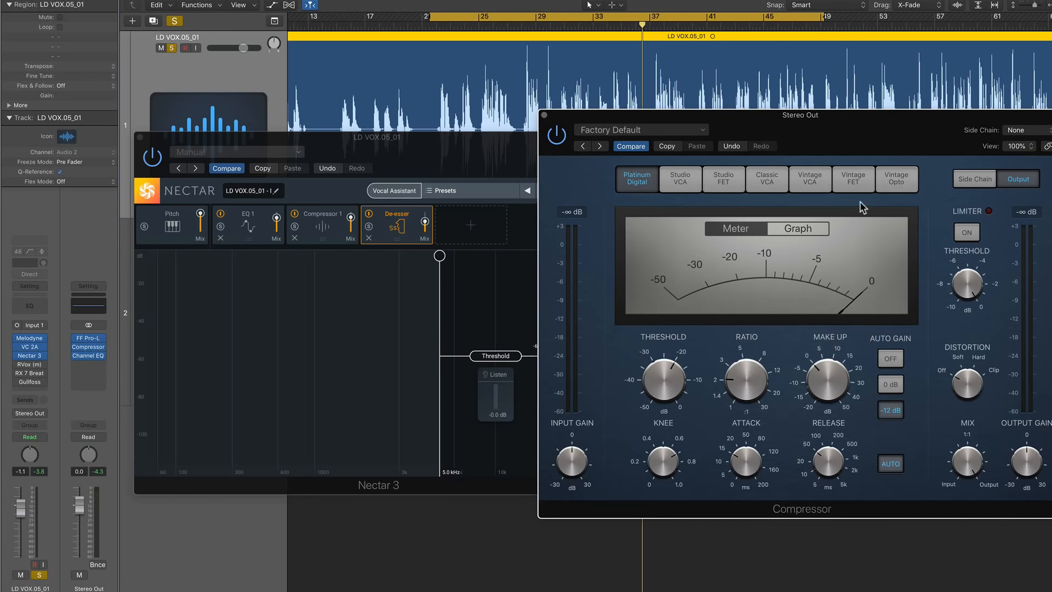
{"action": "left_click", "coordinate": [891, 185]}
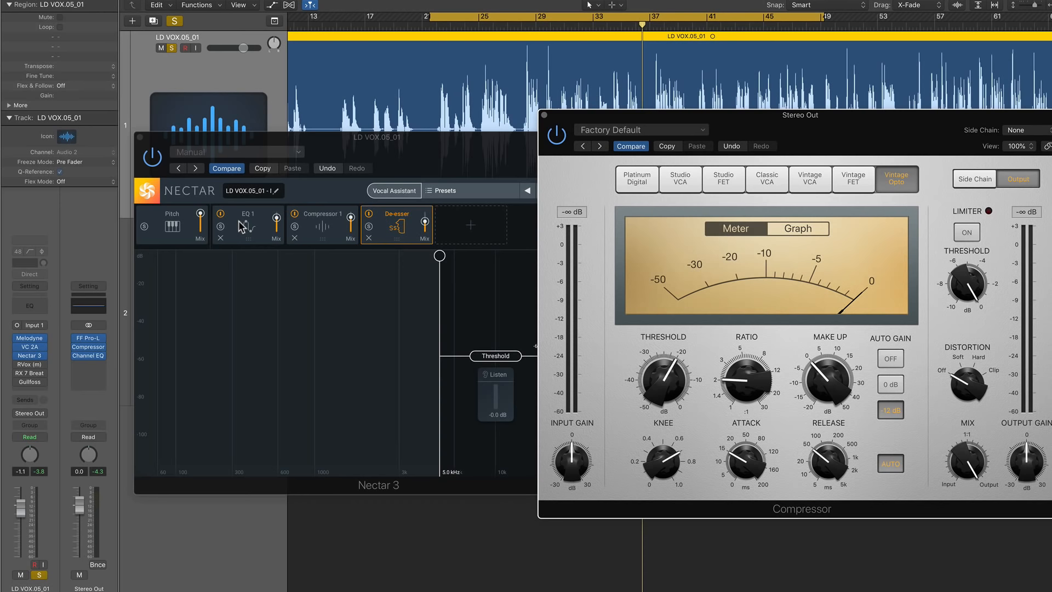
{"action": "left_click", "coordinate": [88, 355]}
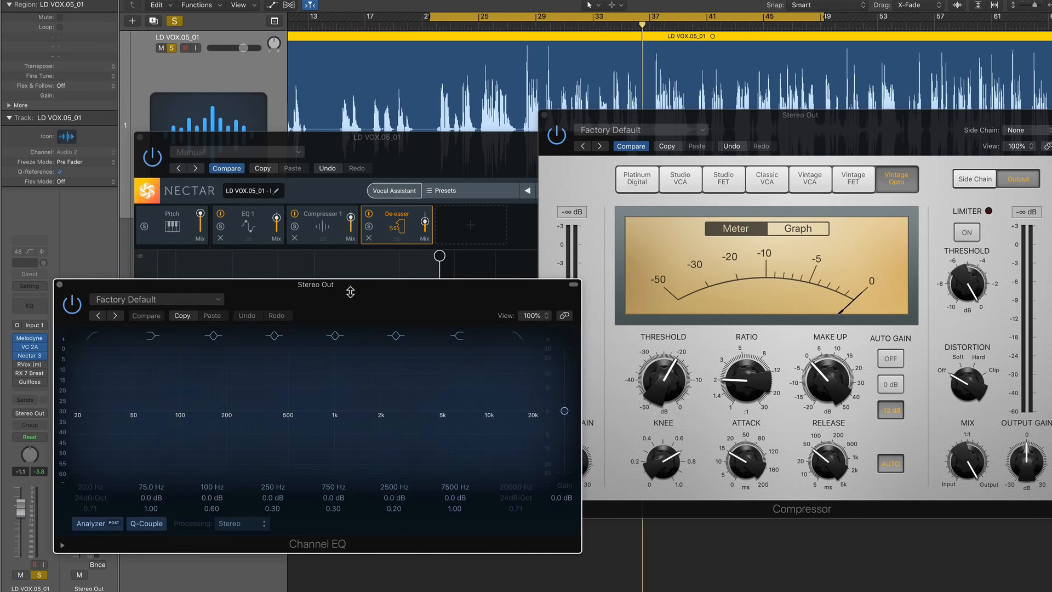
{"action": "left_click_drag", "start_coordinate": [350, 292], "coordinate": [371, 247]}
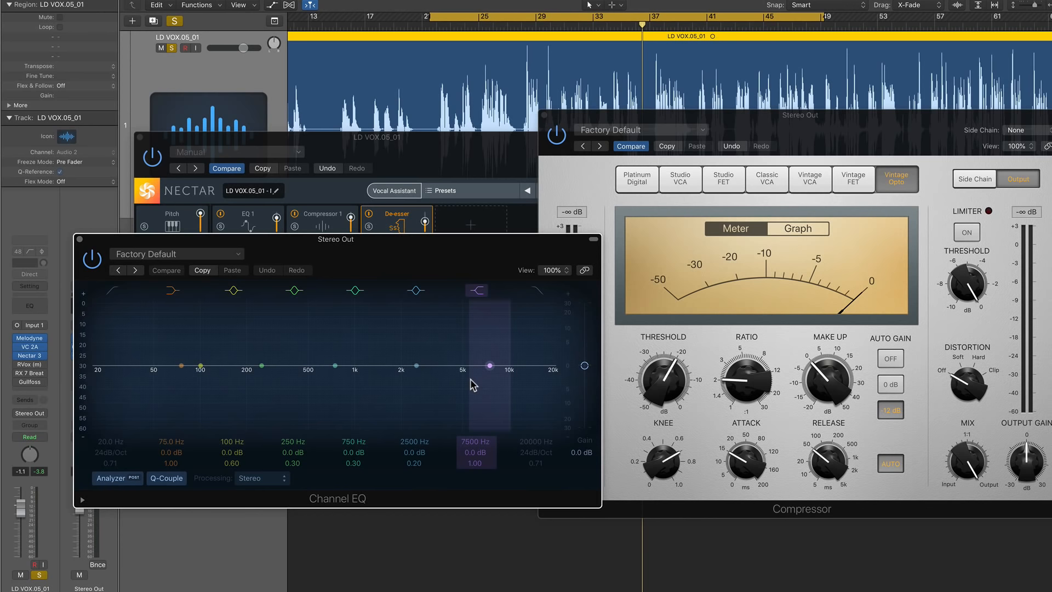
{"action": "left_click", "coordinate": [79, 241]}
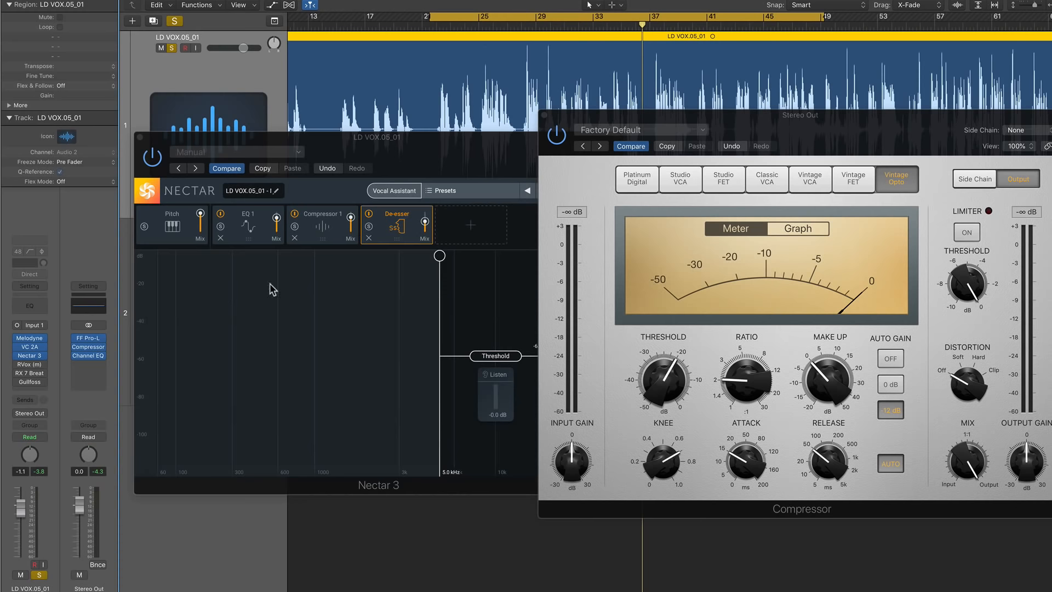
- Show Nectar's Compressor 1, switch the Stereo Out Compressor to Studio FET, shorten its Attack and raise its Threshold
{"action": "left_click", "coordinate": [344, 230]}
{"action": "left_click", "coordinate": [851, 163]}
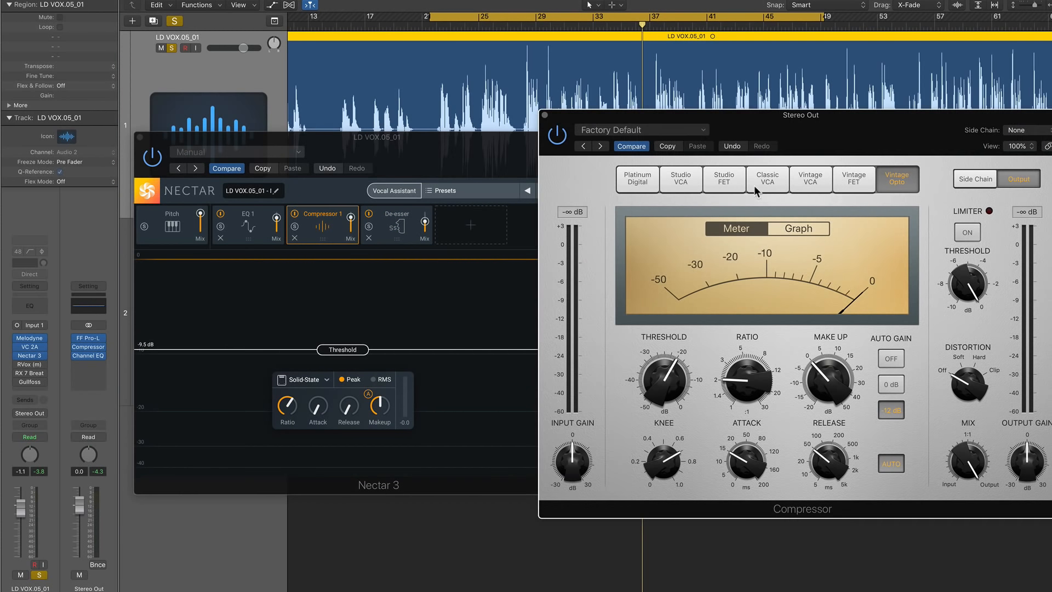
{"action": "left_click", "coordinate": [724, 181]}
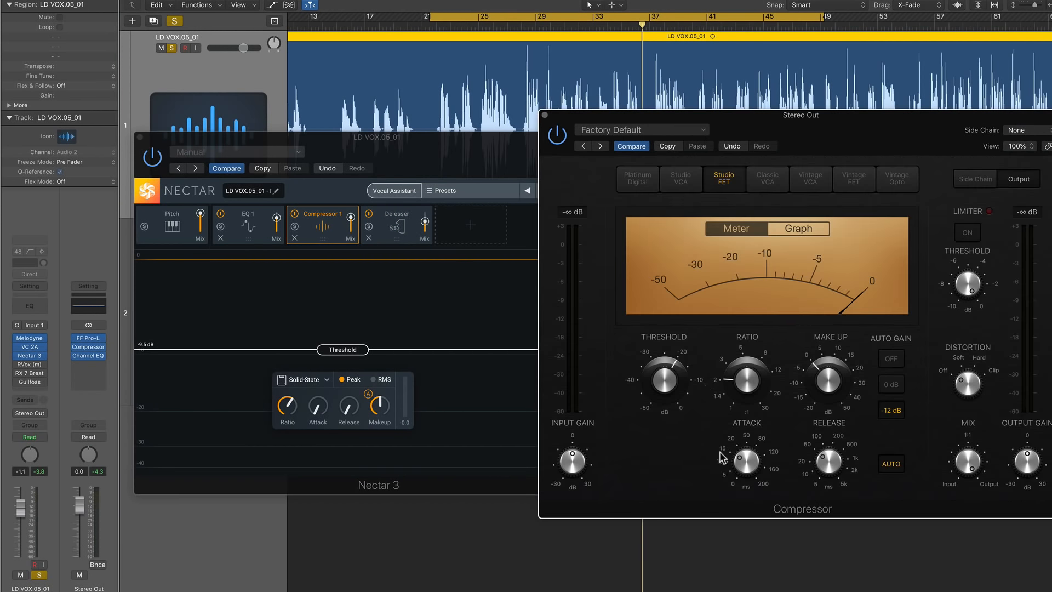
{"action": "left_click_drag", "start_coordinate": [741, 458], "coordinate": [738, 488]}
{"action": "left_click_drag", "start_coordinate": [674, 396], "coordinate": [674, 368]}
{"action": "left_click", "coordinate": [814, 234]}
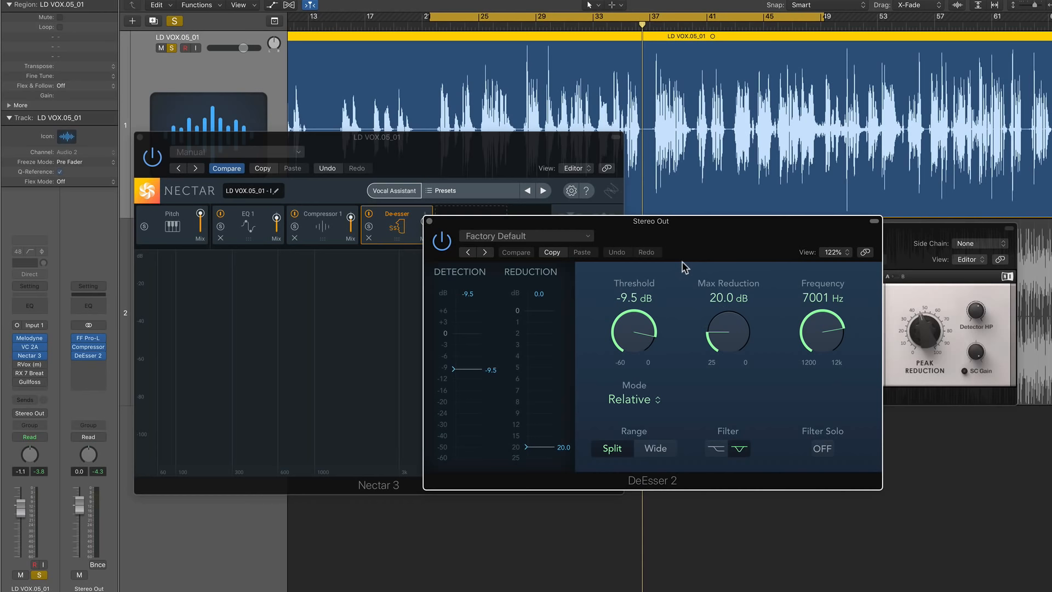
- Hide the open plug-in windows and open RVox (m) on the lead vocal, placed over the tracks
{"action": "key", "text": "v"}
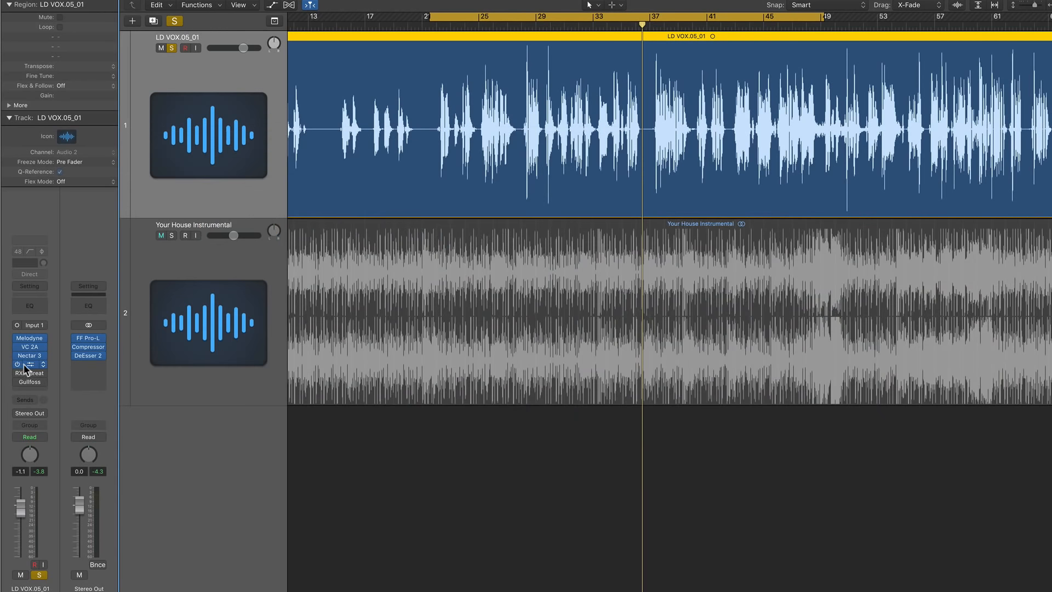
{"action": "left_click", "coordinate": [31, 368]}
{"action": "left_click_drag", "start_coordinate": [159, 0], "coordinate": [804, 211]}
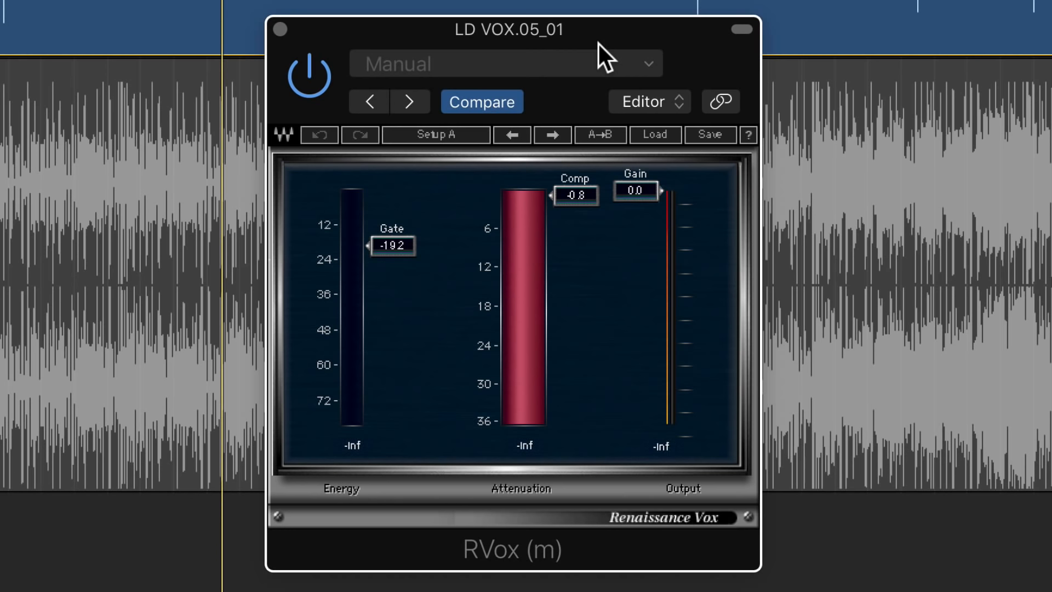
- Try RVox's Gate at about -22.2 and at -Inf, and its Comp at 0.0 and about -1.2
{"action": "left_click_drag", "start_coordinate": [378, 256], "coordinate": [397, 246]}
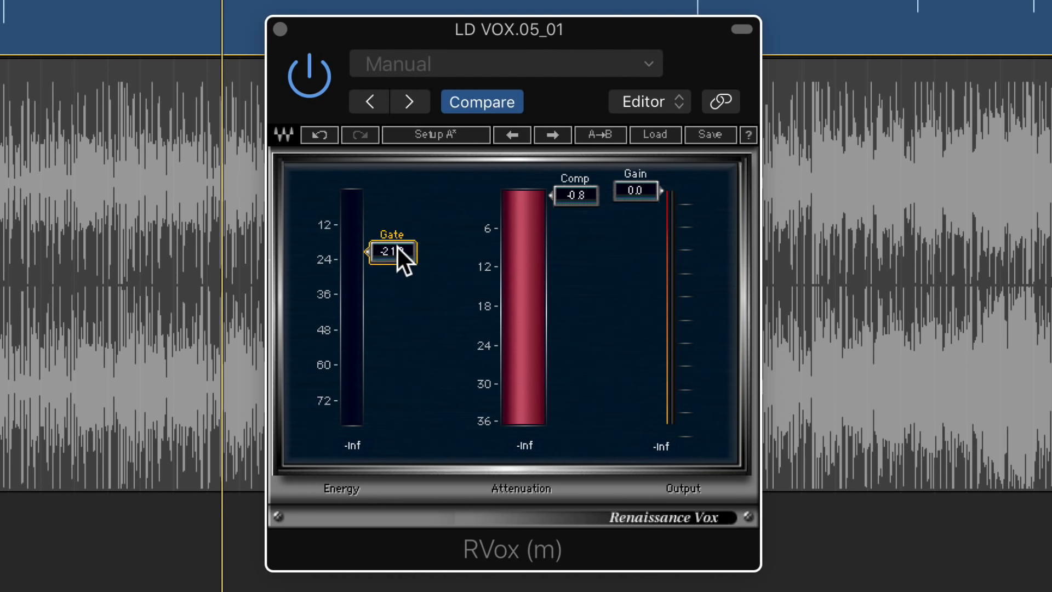
{"action": "left_click_drag", "start_coordinate": [396, 246], "coordinate": [393, 423]}
{"action": "left_click_drag", "start_coordinate": [575, 195], "coordinate": [630, 191]}
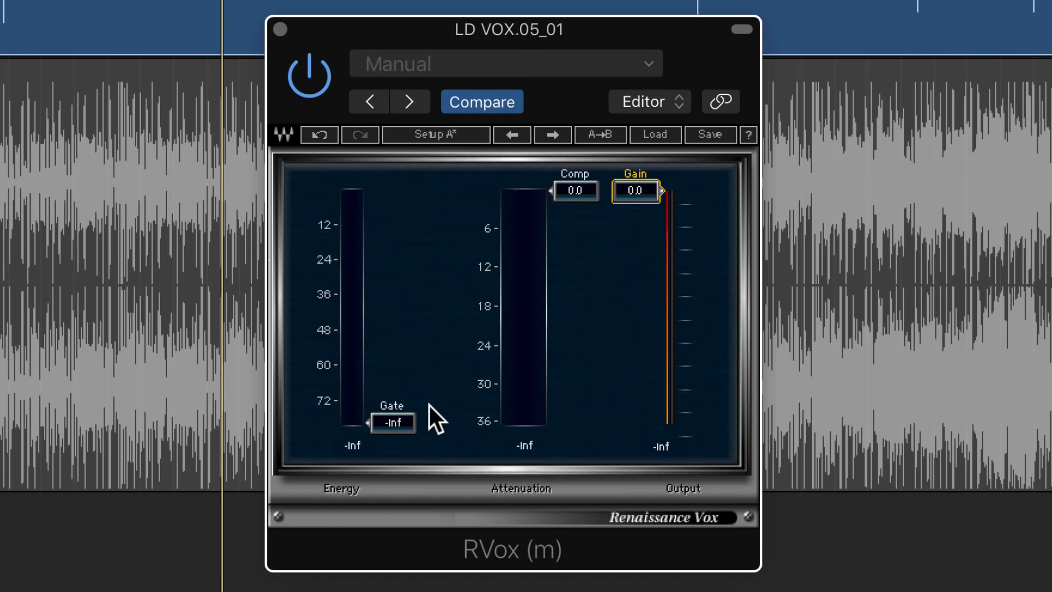
{"action": "left_click_drag", "start_coordinate": [393, 423], "coordinate": [393, 254]}
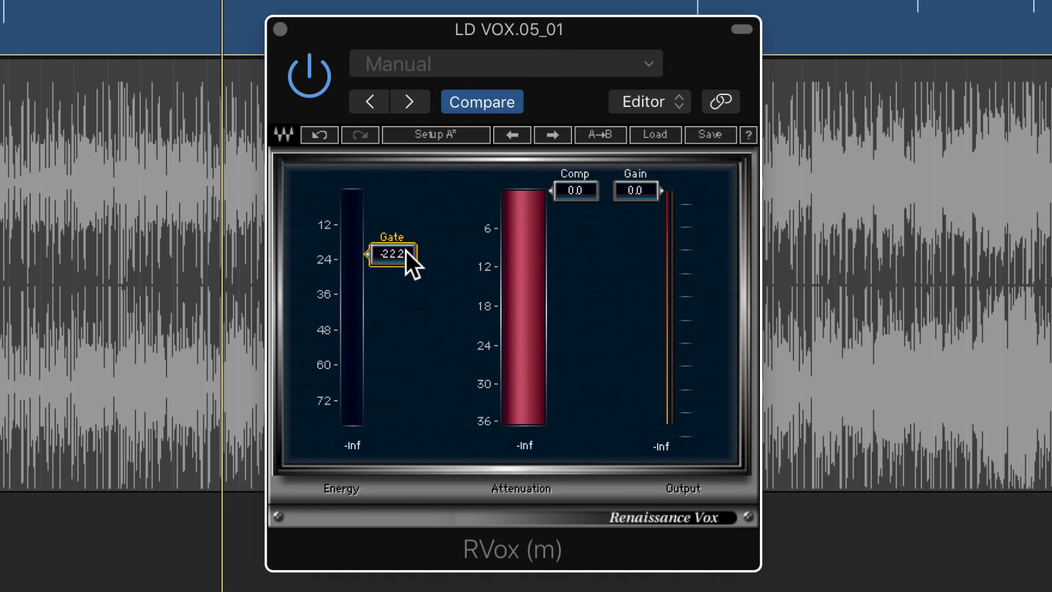
{"action": "left_click_drag", "start_coordinate": [407, 251], "coordinate": [406, 408]}
{"action": "left_click_drag", "start_coordinate": [596, 186], "coordinate": [625, 189]}
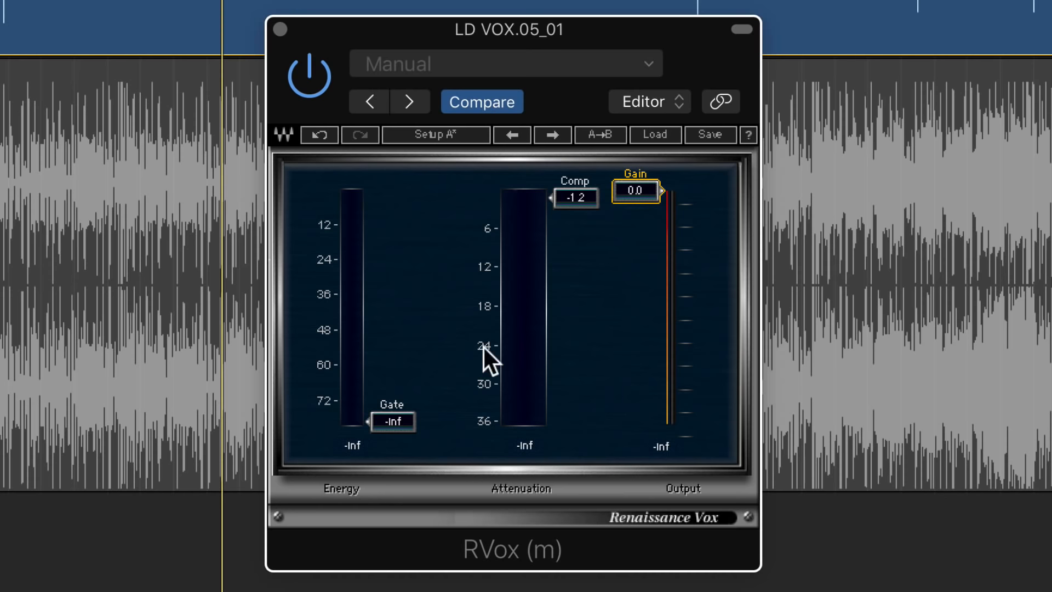
- Set RVox's Gate to about -22.3 and its Comp to about -0.5 while auditioning the lead vocal
{"action": "left_click_drag", "start_coordinate": [398, 417], "coordinate": [390, 251]}
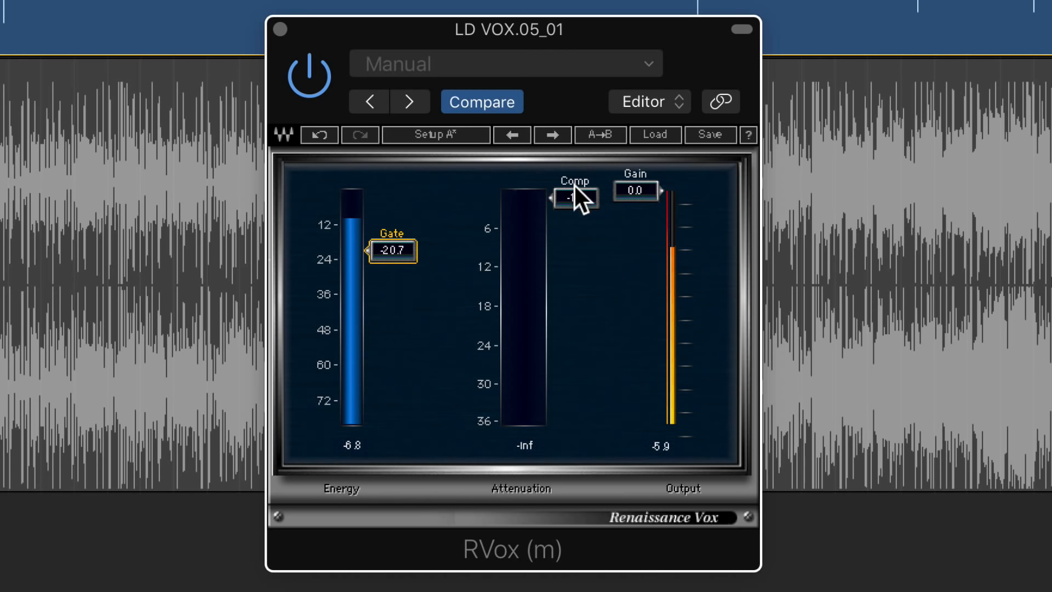
{"action": "left_click_drag", "start_coordinate": [574, 189], "coordinate": [574, 184]}
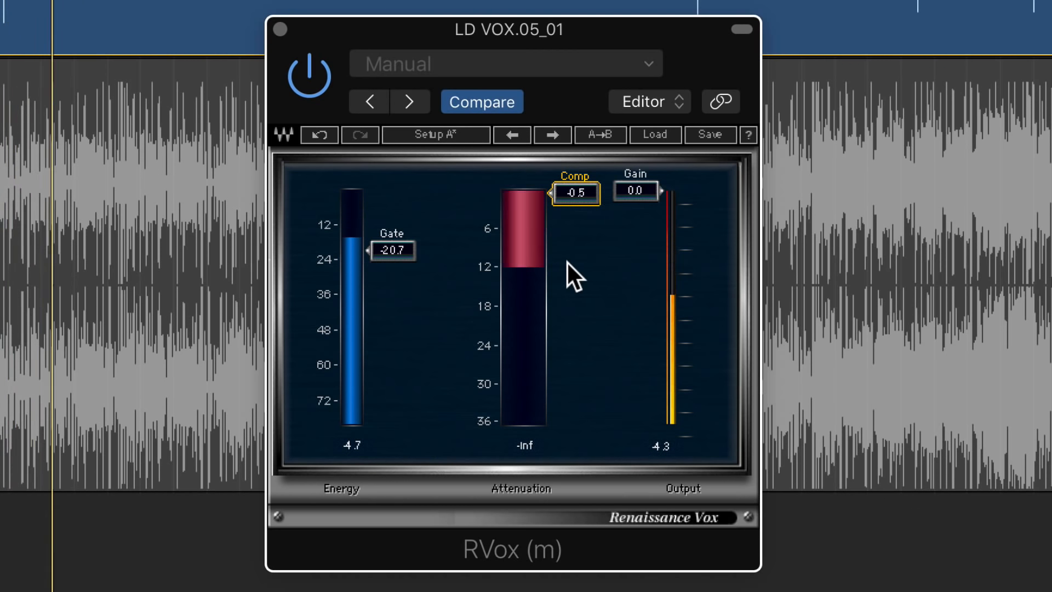
{"action": "left_click_drag", "start_coordinate": [392, 250], "coordinate": [393, 255]}
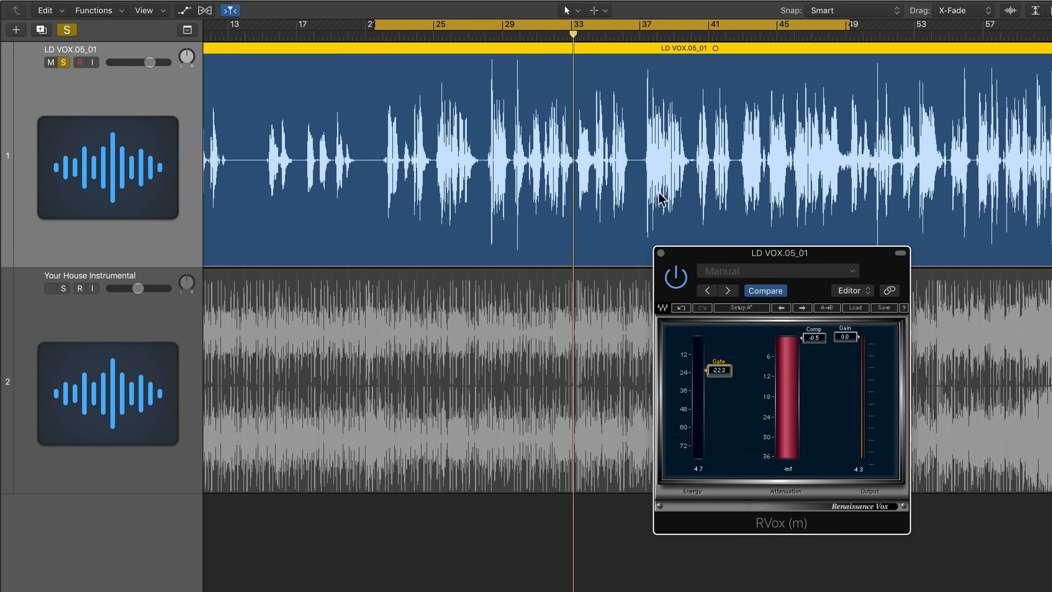
- Open RX 7 Breath Control on the lead vocal and place its window beside RVox
{"action": "left_click", "coordinate": [628, 206]}
{"action": "key", "text": "super+Right"}
{"action": "key", "text": "super+Right"}
{"action": "key", "text": "super+Right"}
{"action": "key", "text": "super+Right"}
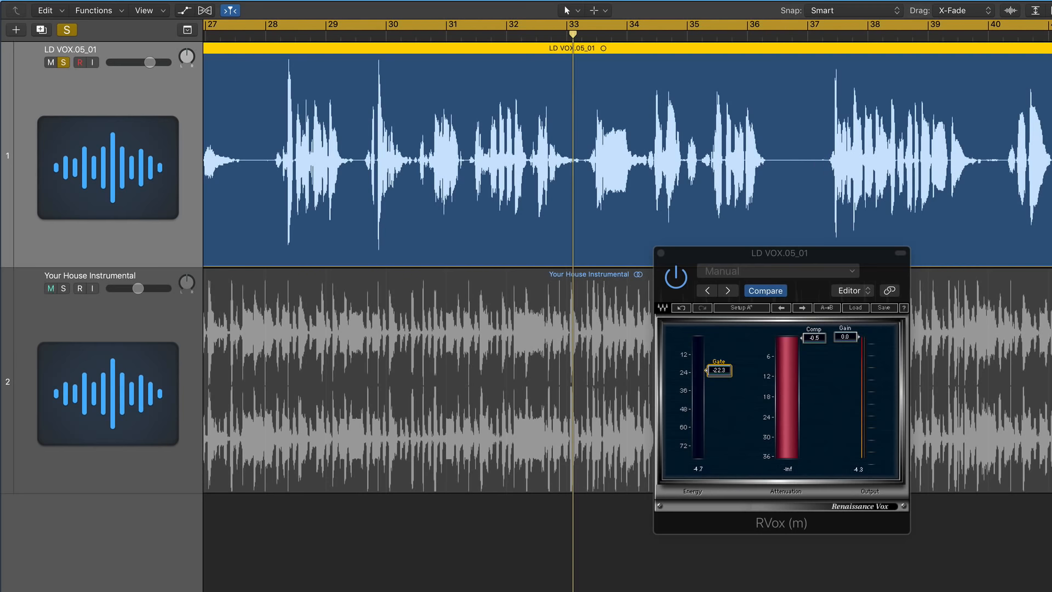
{"action": "left_click", "coordinate": [1, 439]}
{"action": "left_click_drag", "start_coordinate": [122, 0], "coordinate": [234, 141]}
{"action": "left_click_drag", "start_coordinate": [183, 84], "coordinate": [508, 290]}
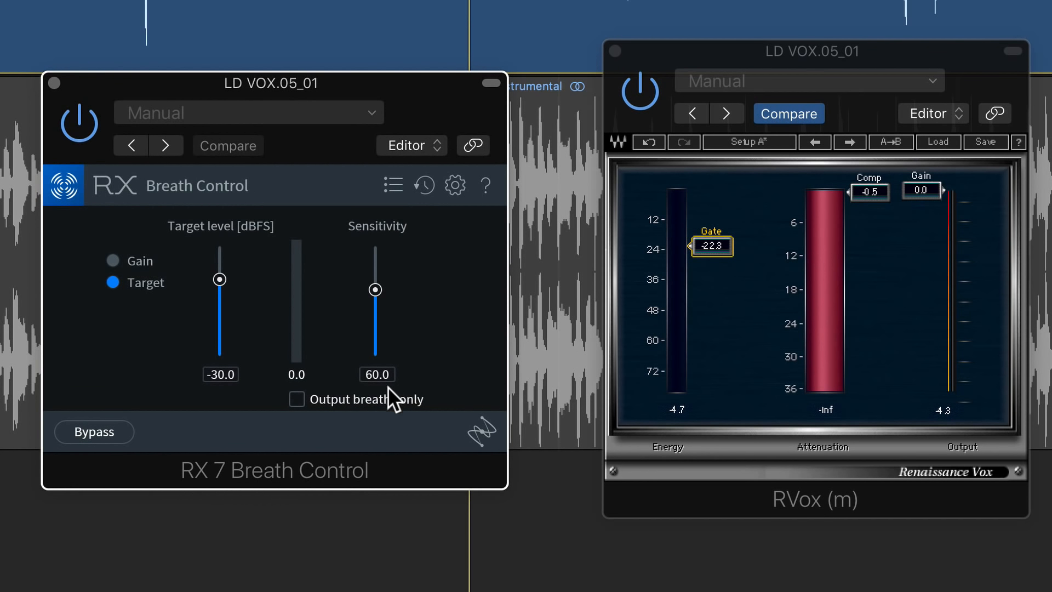
- Audition the vocal with Breath Control's Output breaths only option, and set RVox's Gate to about -23.0
{"action": "left_click", "coordinate": [376, 399]}
{"action": "key", "text": "space"}
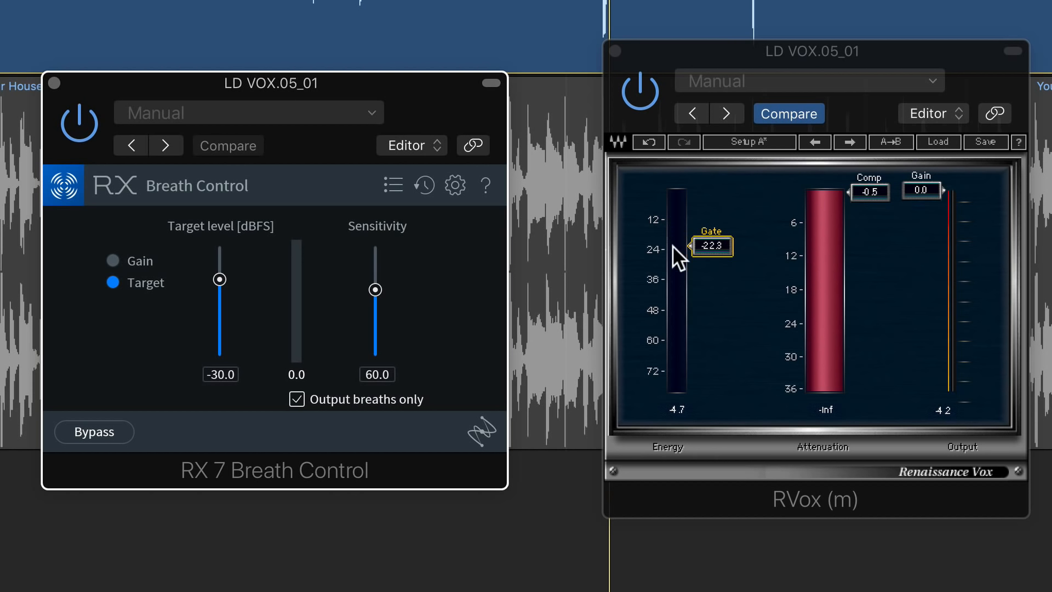
{"action": "mouse_move", "coordinate": [704, 242]}
{"action": "left_mouse_down"}
{"action": "mouse_move", "coordinate": [708, 314]}
{"action": "mouse_move", "coordinate": [730, 275]}
{"action": "left_mouse_up"}
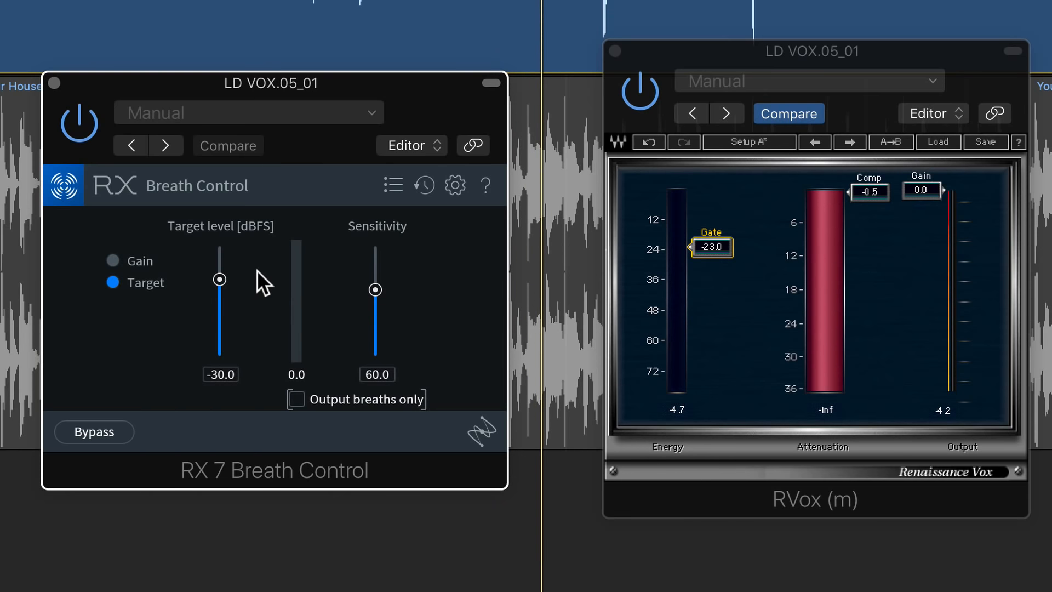
- Try Breath Control's Target level at -Inf during vocal playback and raise the level again
{"action": "left_click_drag", "start_coordinate": [220, 280], "coordinate": [220, 337]}
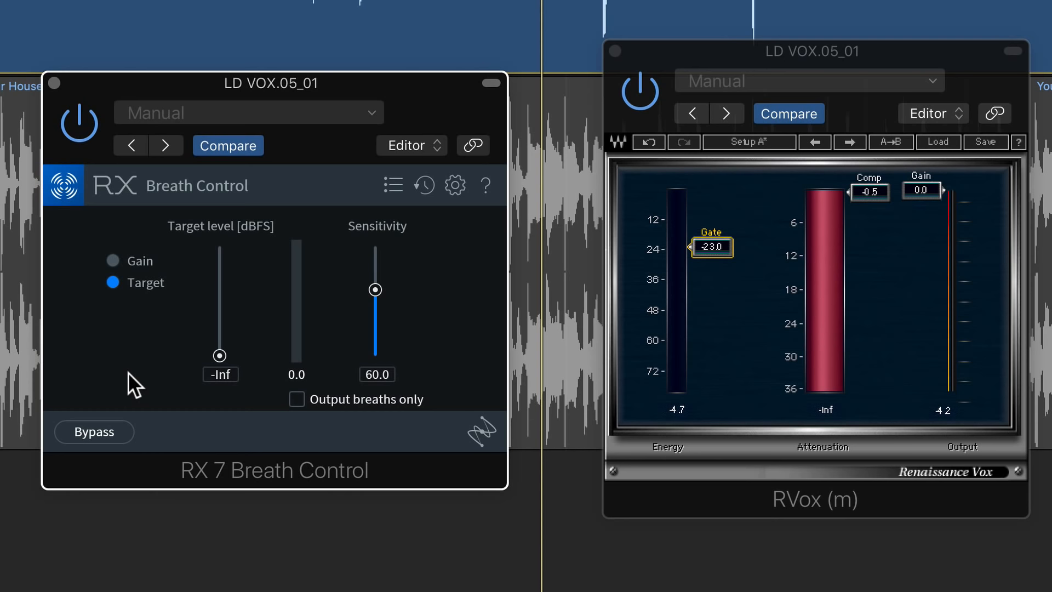
{"action": "key", "text": "space"}
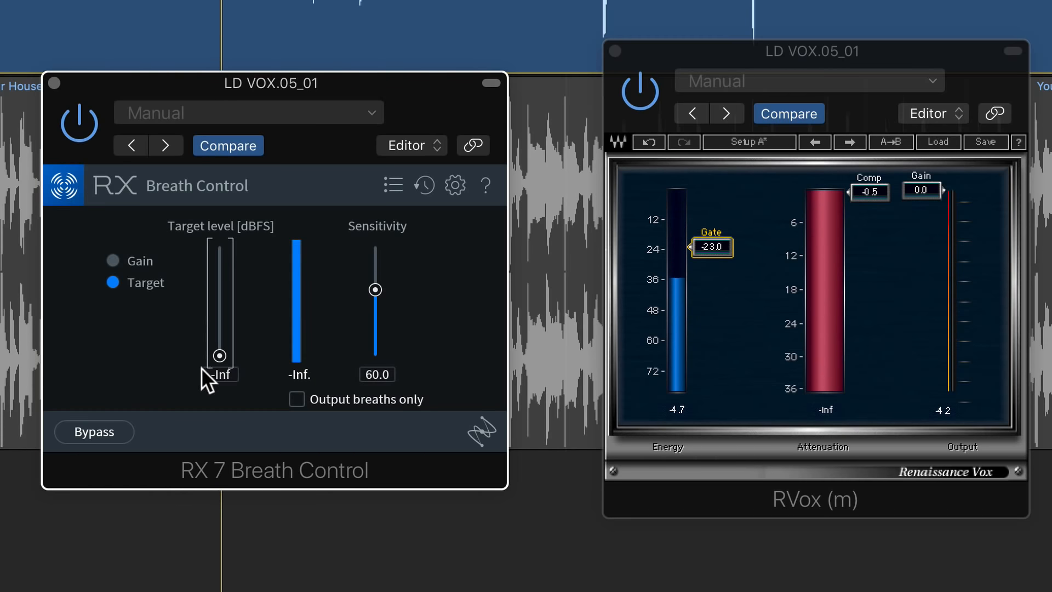
{"action": "left_click_drag", "start_coordinate": [220, 355], "coordinate": [230, 279]}
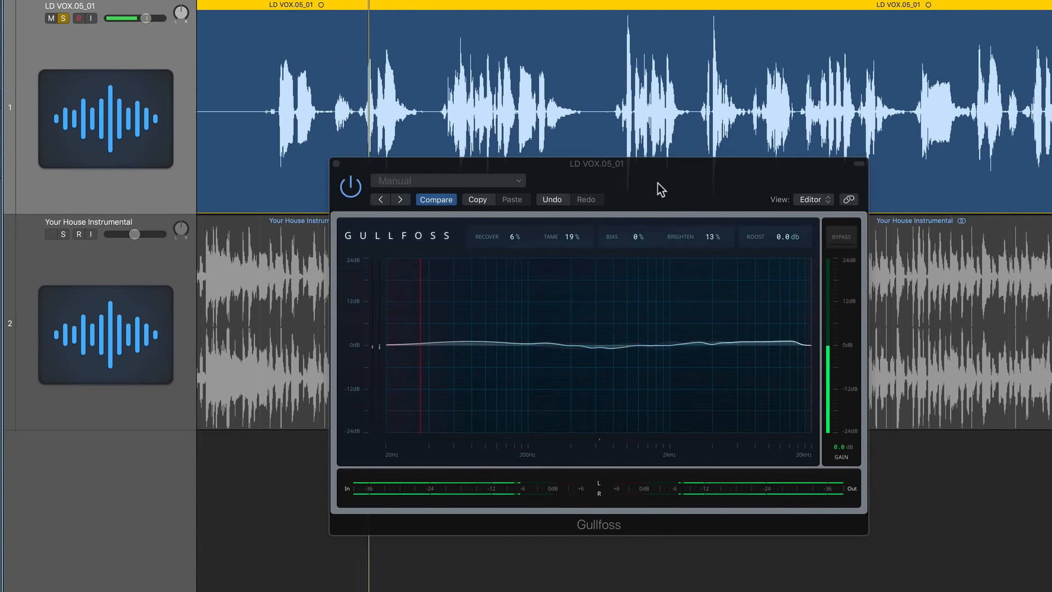
- Compare the lead vocal with Gullfoss bypassed and active during playback, and stop the vocal
{"action": "left_click", "coordinate": [850, 237]}
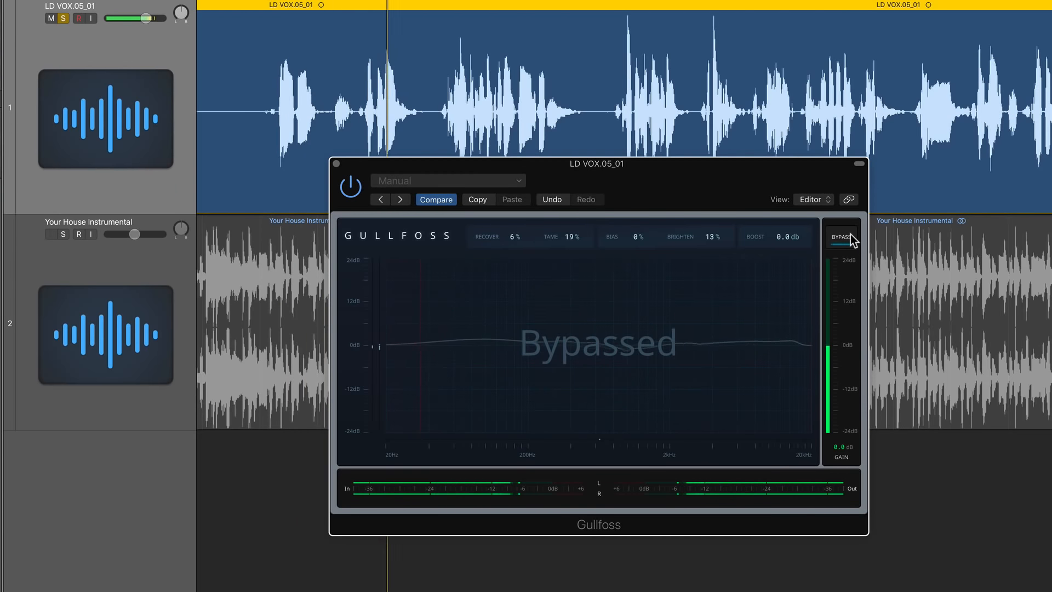
{"action": "left_click", "coordinate": [851, 238]}
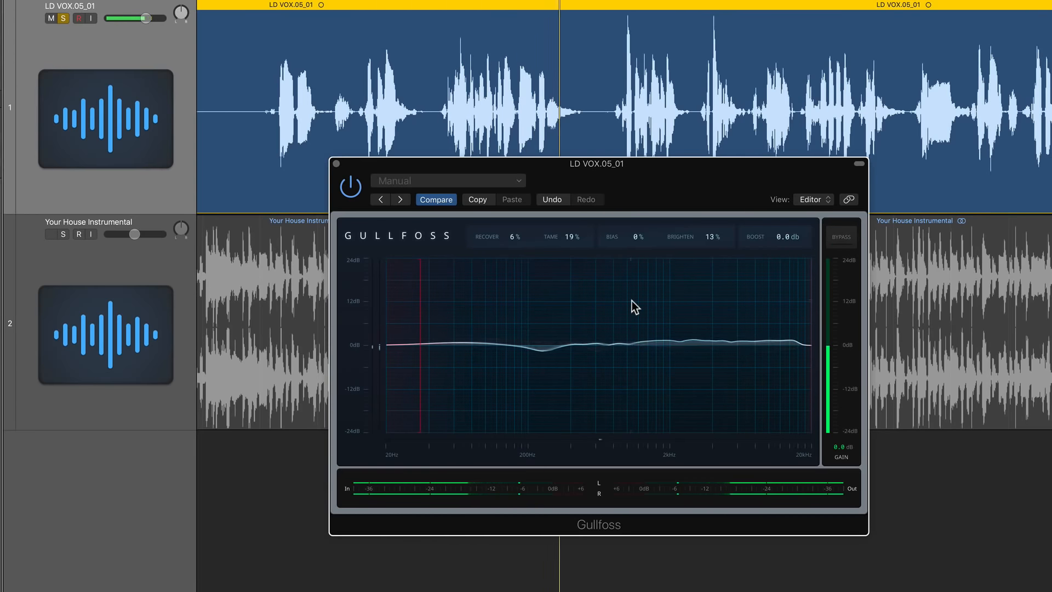
{"action": "key", "text": "space"}
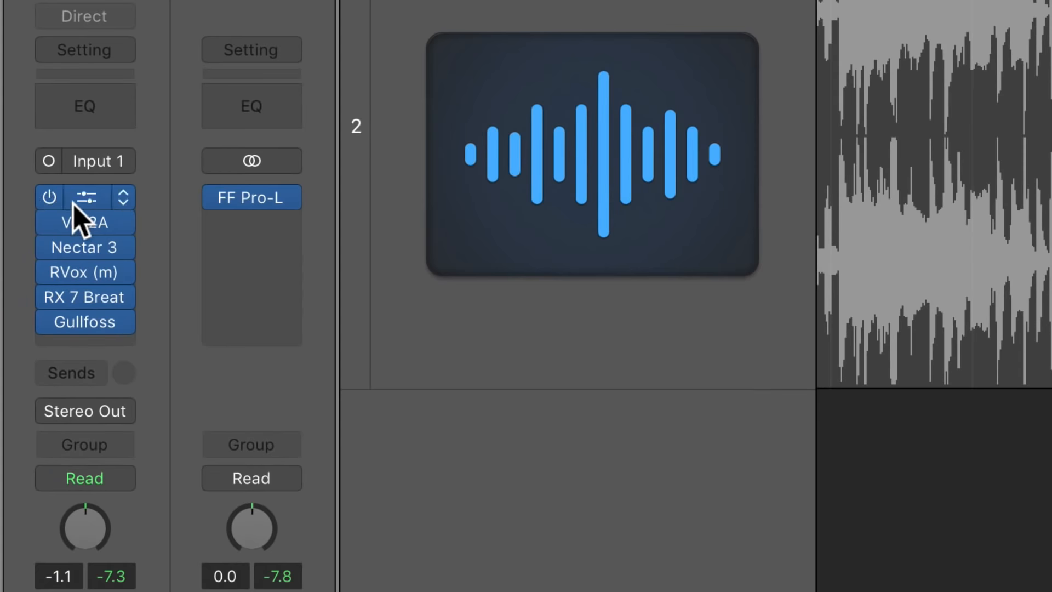
- Add a send to Bus 1 on the lead vocal channel
{"action": "mouse_move", "coordinate": [35, 335]}
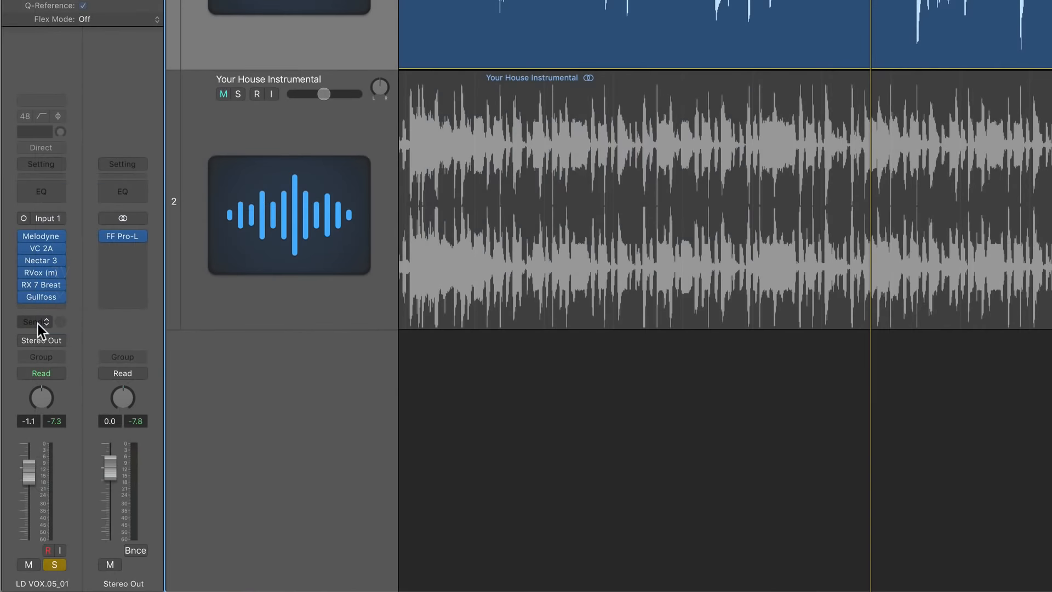
{"action": "left_click", "coordinate": [37, 324]}
{"action": "mouse_move", "coordinate": [58, 346]}
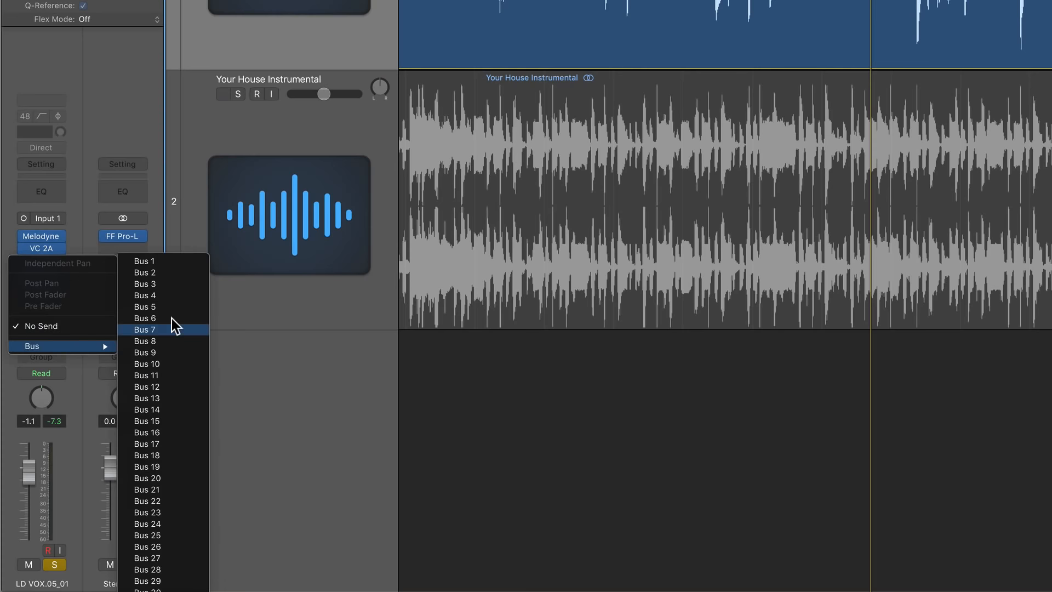
{"action": "left_click", "coordinate": [187, 258]}
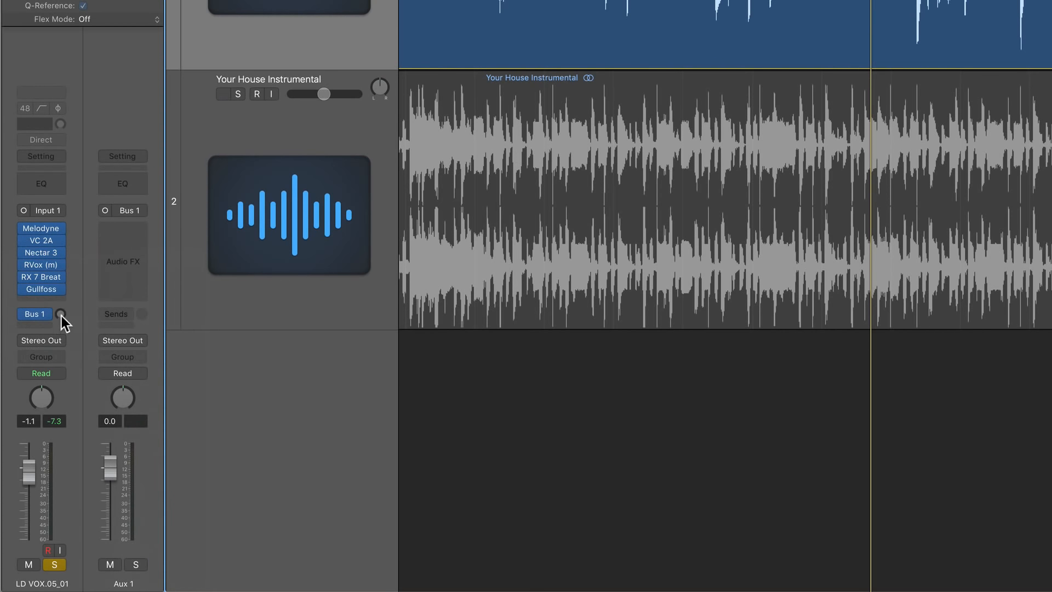
- Raise the Bus 1 send and insert Eventide's H949 Dual Harmonizer on its aux channel as Mono->Stereo
{"action": "left_click", "coordinate": [132, 230]}
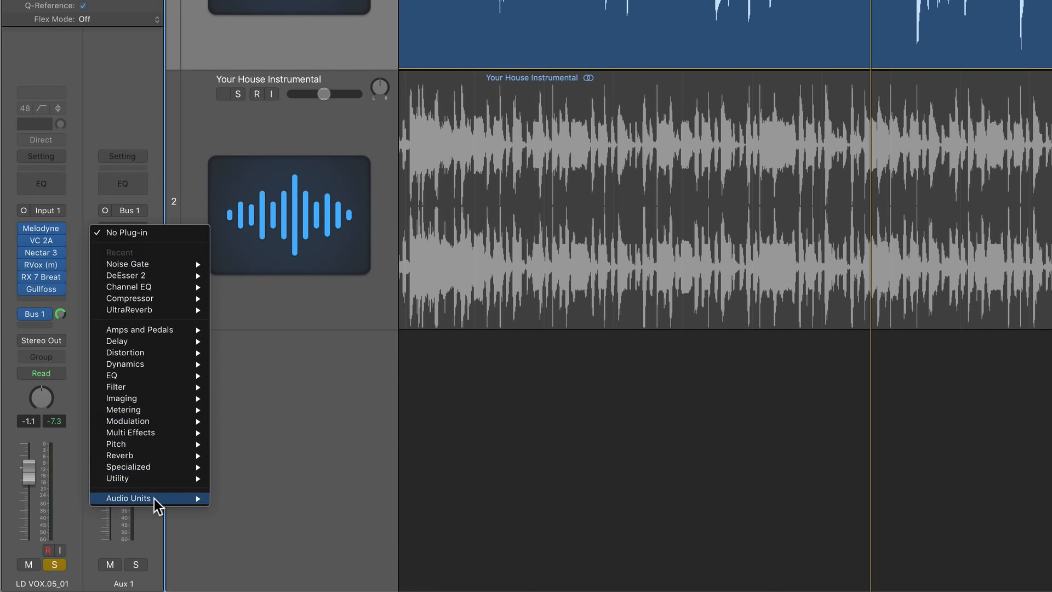
{"action": "mouse_move", "coordinate": [154, 498]}
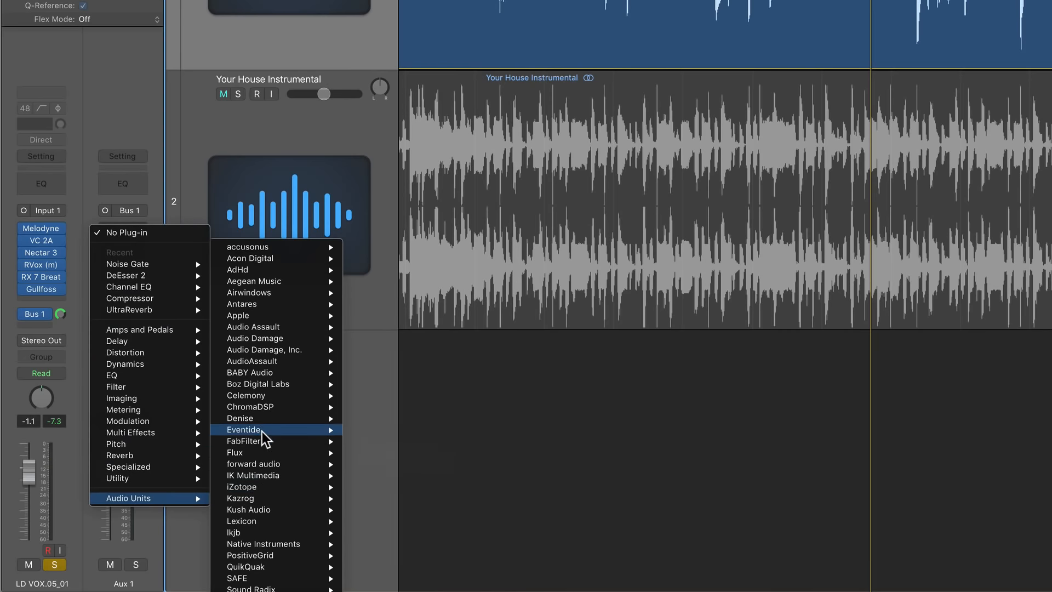
{"action": "mouse_move", "coordinate": [262, 432]}
{"action": "mouse_move", "coordinate": [432, 454]}
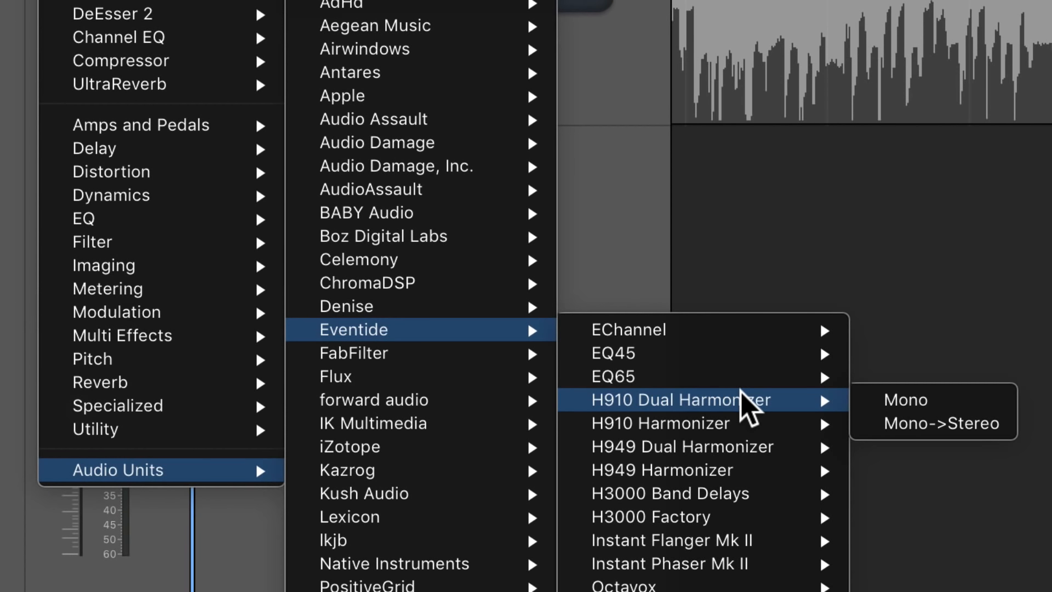
{"action": "mouse_move", "coordinate": [738, 447]}
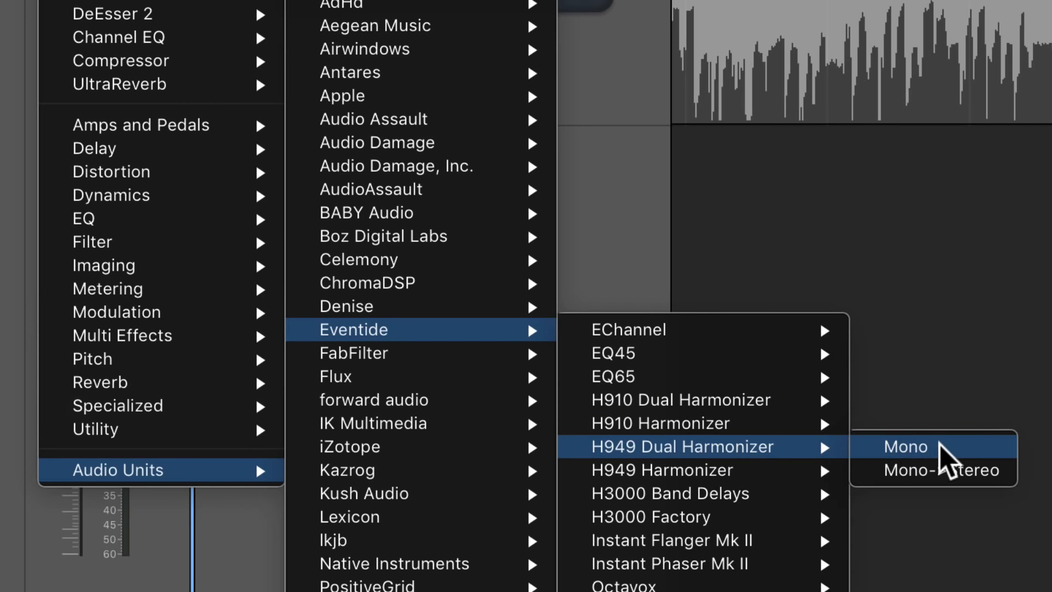
{"action": "left_click", "coordinate": [946, 472]}
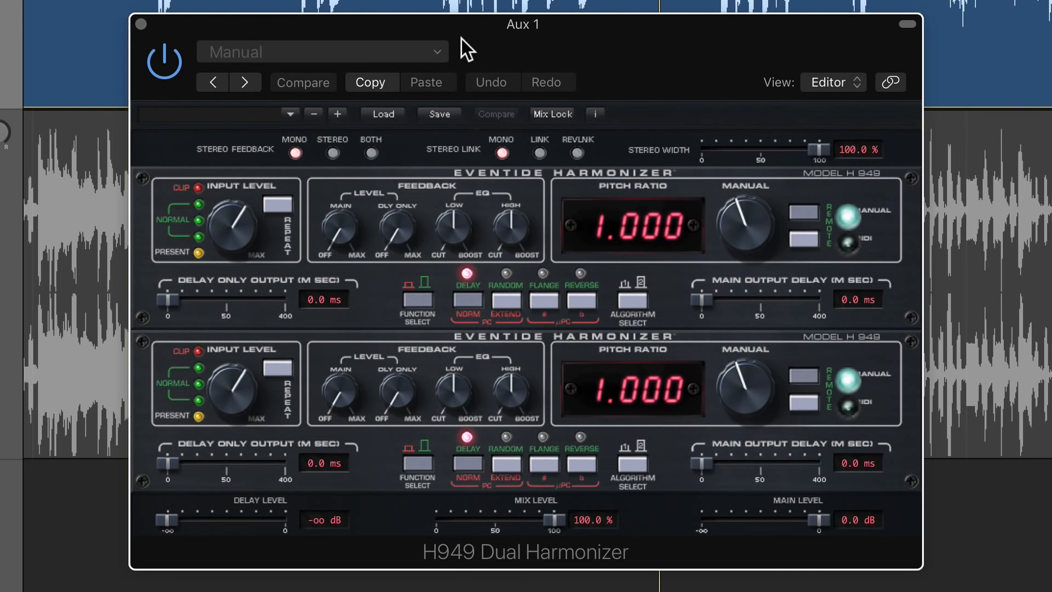
- Try the H949's 03 - Doubler vocal preset with Mix Level at 100%, varying the lead vocal's Bus 1 send during playback
{"action": "left_click", "coordinate": [214, 110]}
{"action": "mouse_move", "coordinate": [325, 126]}
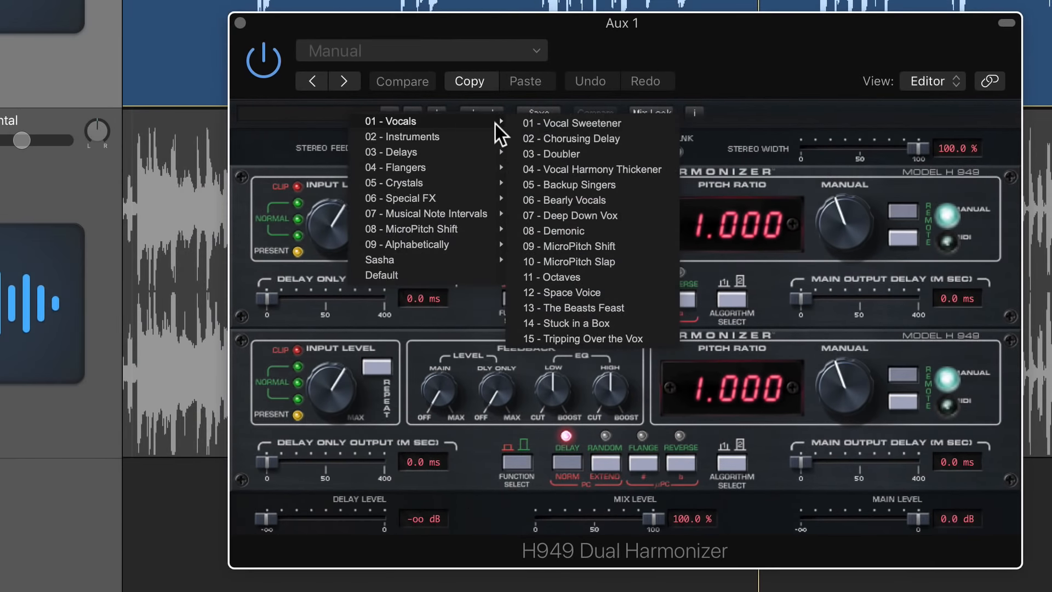
{"action": "left_click", "coordinate": [607, 155]}
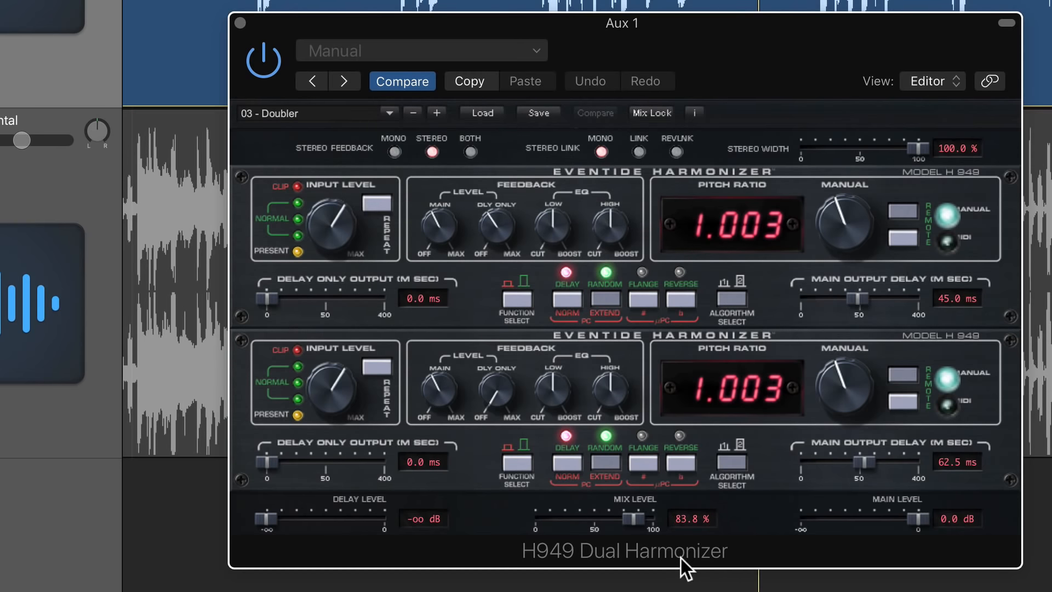
{"action": "left_click_drag", "start_coordinate": [632, 514], "coordinate": [686, 538]}
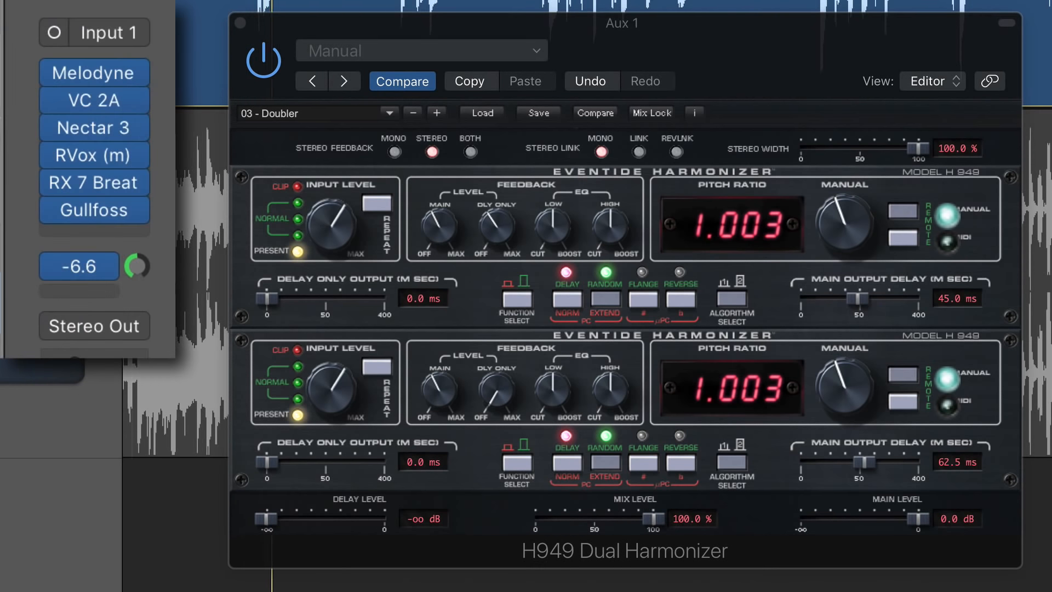
{"action": "mouse_move", "coordinate": [138, 266]}
{"action": "left_mouse_down"}
{"action": "mouse_move", "coordinate": [137, 295]}
{"action": "mouse_move", "coordinate": [137, 259]}
{"action": "mouse_move", "coordinate": [137, 282]}
{"action": "left_mouse_up"}
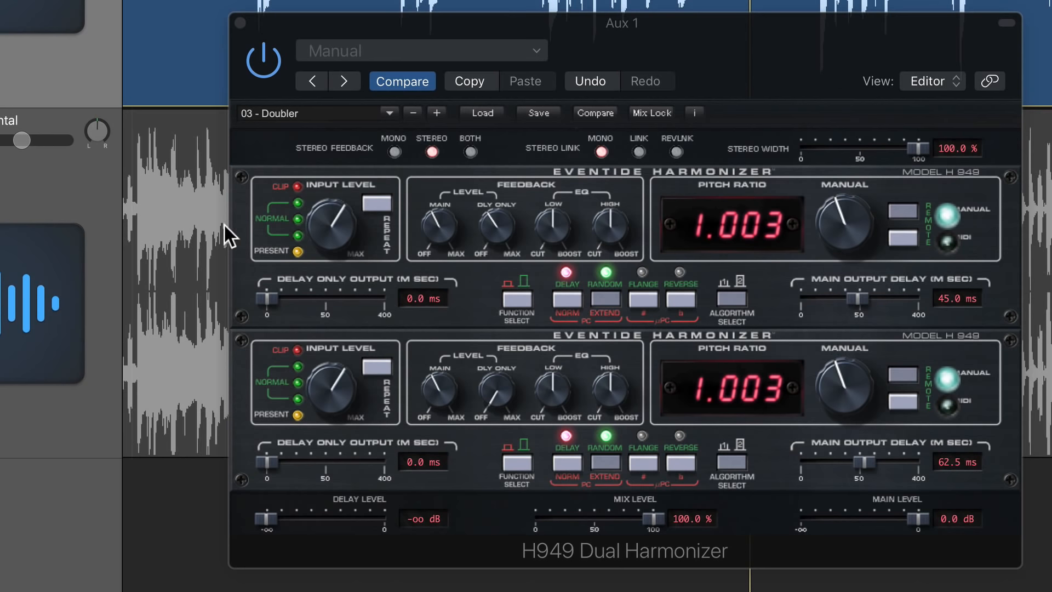
- Try the H949's 05 - Backup Singers vocal preset, playing the lead vocal while varying its Bus 1 send level
{"action": "left_click", "coordinate": [281, 113]}
{"action": "mouse_move", "coordinate": [334, 122]}
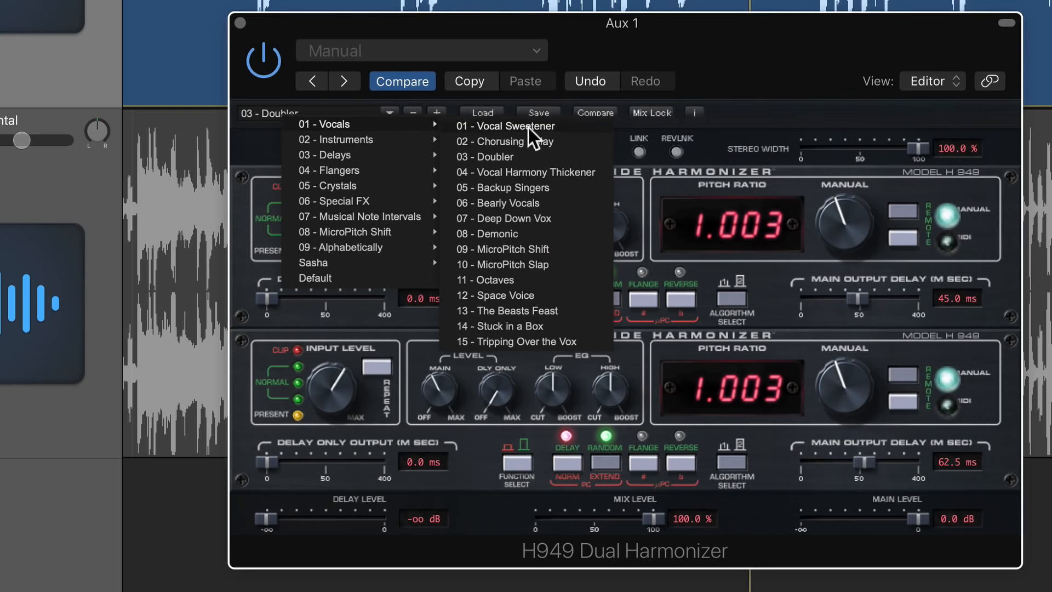
{"action": "left_click", "coordinate": [552, 186]}
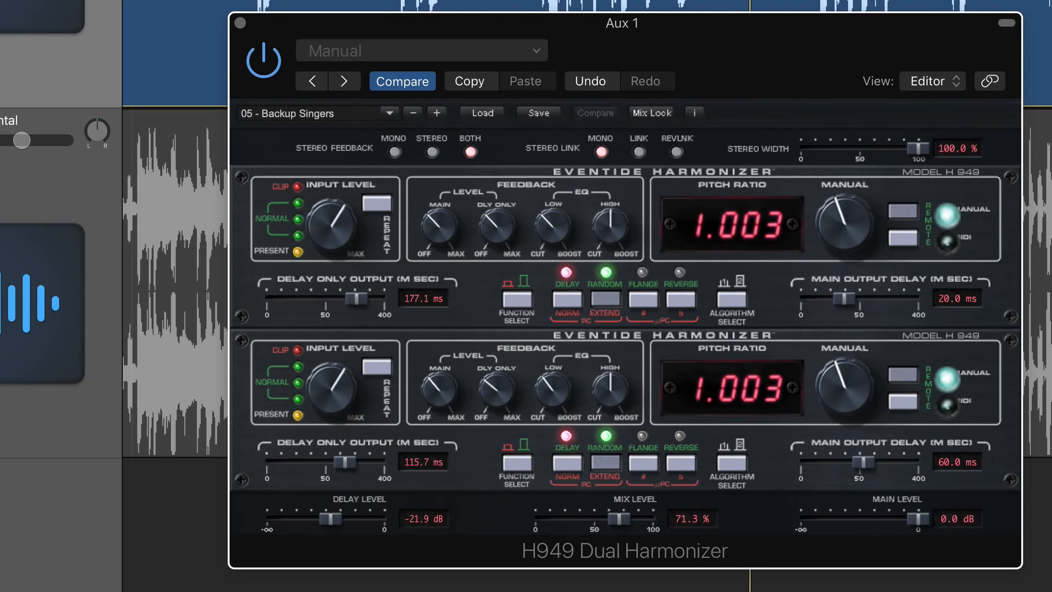
{"action": "key", "text": "space"}
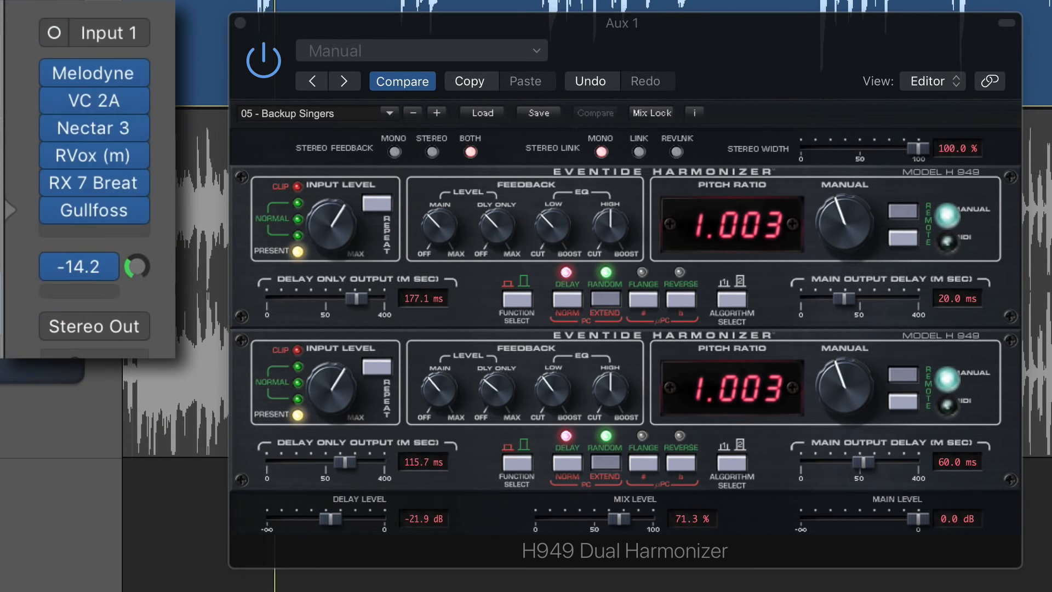
{"action": "mouse_move", "coordinate": [137, 266]}
{"action": "left_mouse_down"}
{"action": "mouse_move", "coordinate": [137, 250]}
{"action": "mouse_move", "coordinate": [137, 282]}
{"action": "left_mouse_up"}
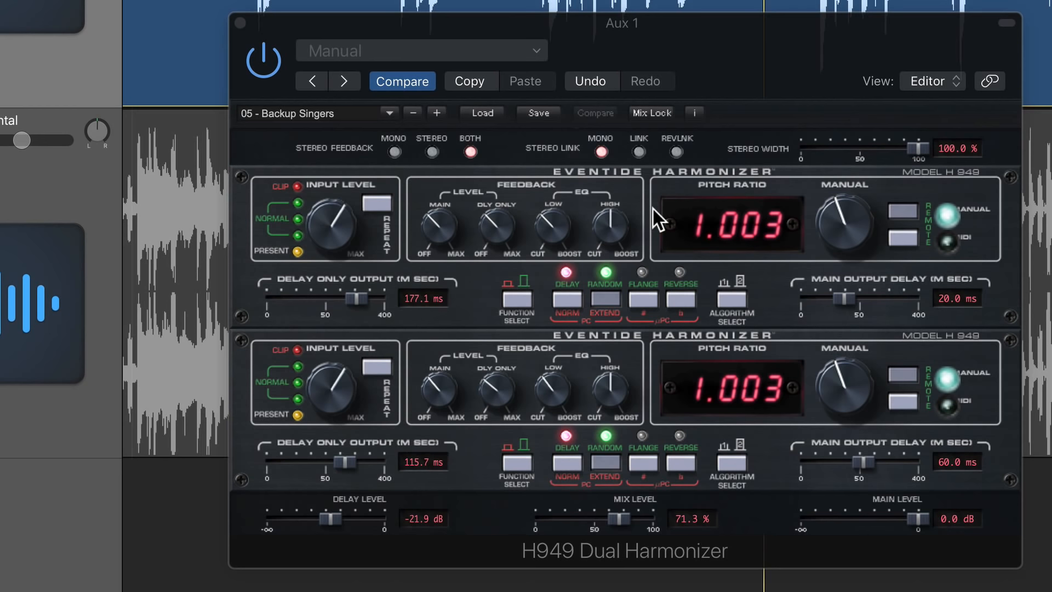
- Load the H949's 01 - Vocal Sweetener preset and play the lead vocal through it
{"action": "left_click", "coordinate": [325, 113]}
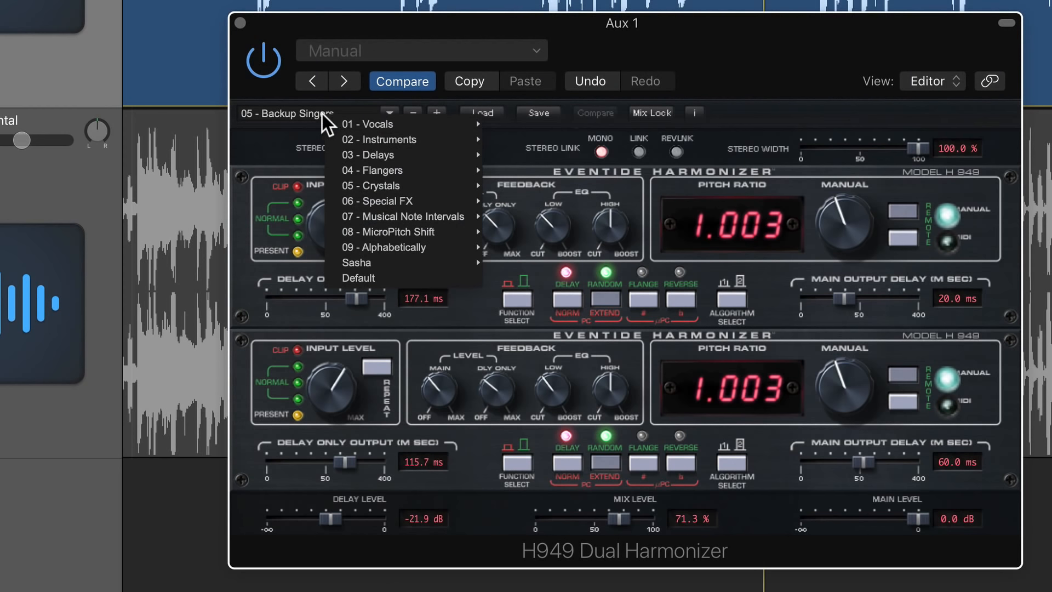
{"action": "mouse_move", "coordinate": [416, 120]}
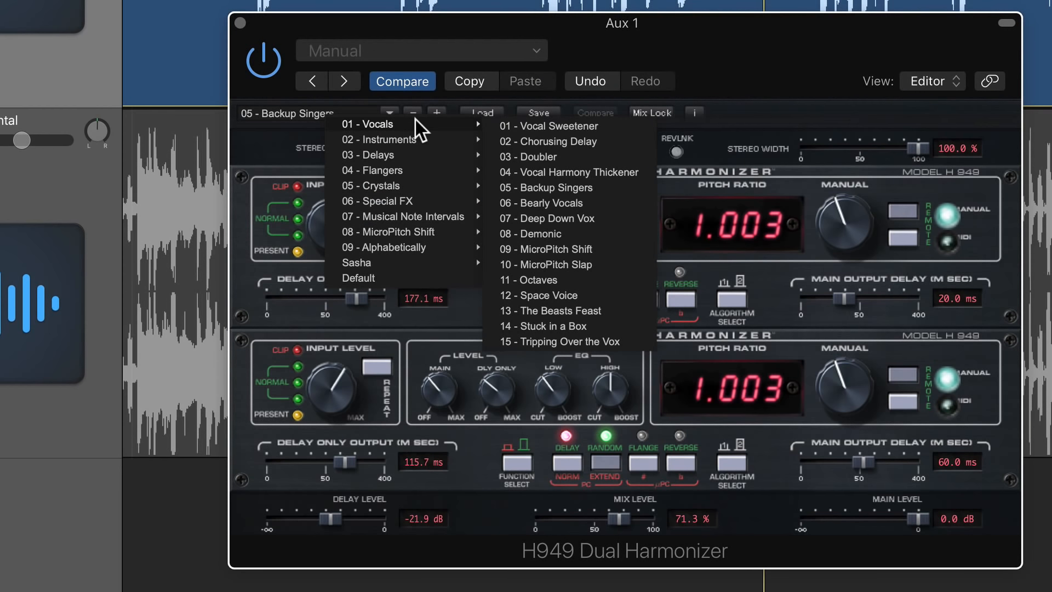
{"action": "left_click", "coordinate": [611, 126]}
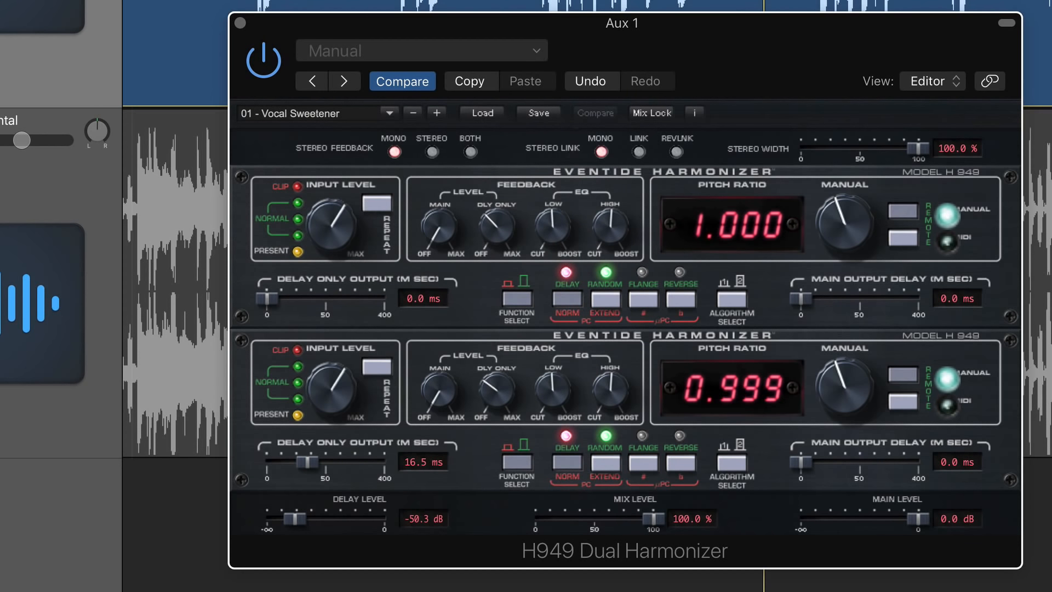
{"action": "key", "text": "space"}
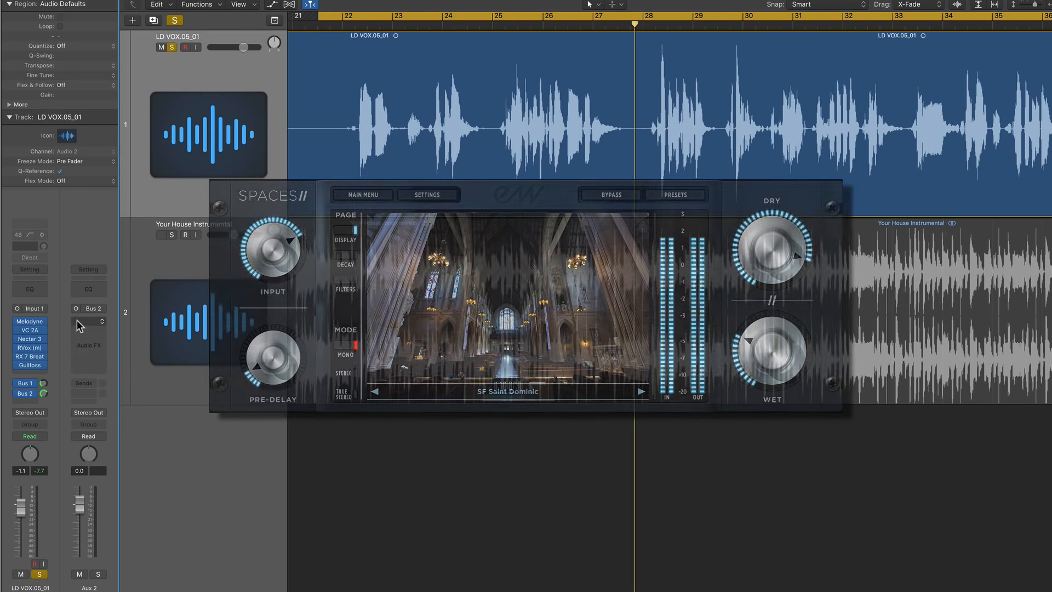
- Insert ValhallaVintageVerb on the Bus 2 aux, load its Vocal Plate preset and start playback
{"action": "left_click", "coordinate": [77, 322]}
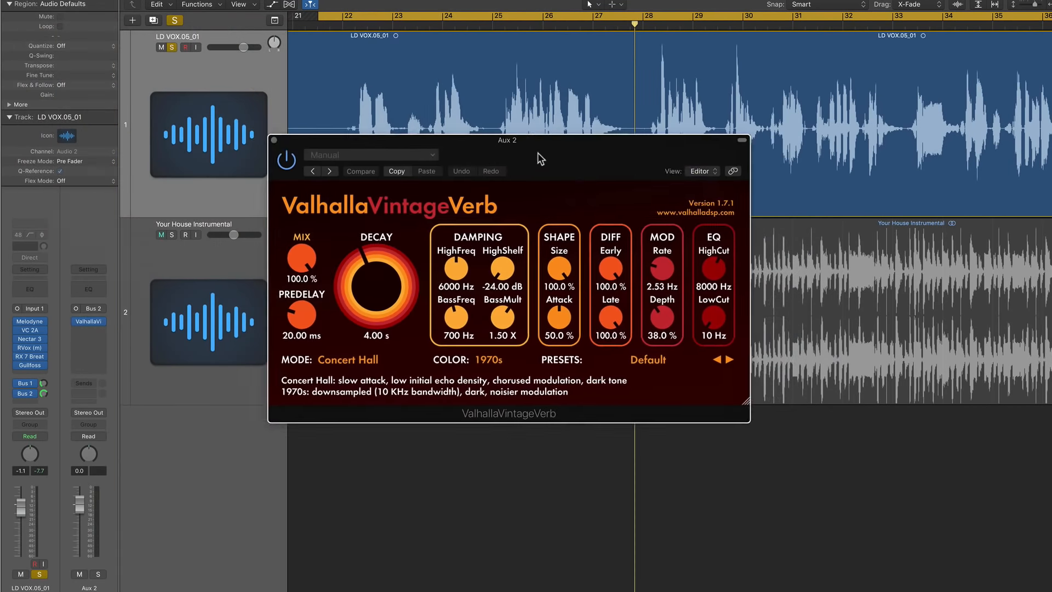
{"action": "left_click_drag", "start_coordinate": [540, 159], "coordinate": [706, 215]}
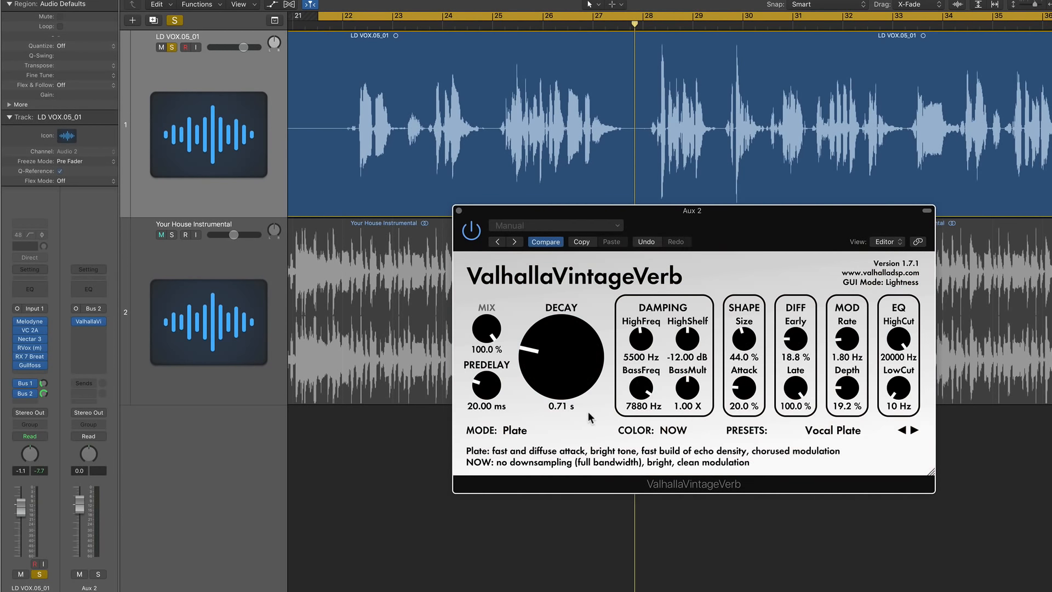
{"action": "key", "text": "space"}
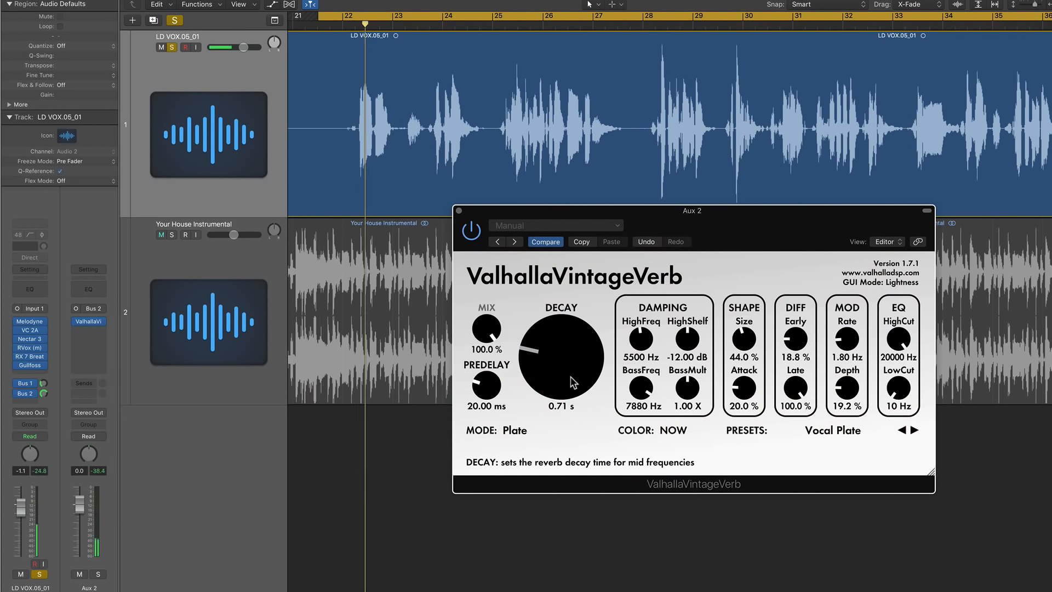
- Audition the plate reverb with a long Decay, lower the lead vocal's Bus 2 send, and set Decay to 1.45 s
{"action": "left_click_drag", "start_coordinate": [571, 378], "coordinate": [588, 365]}
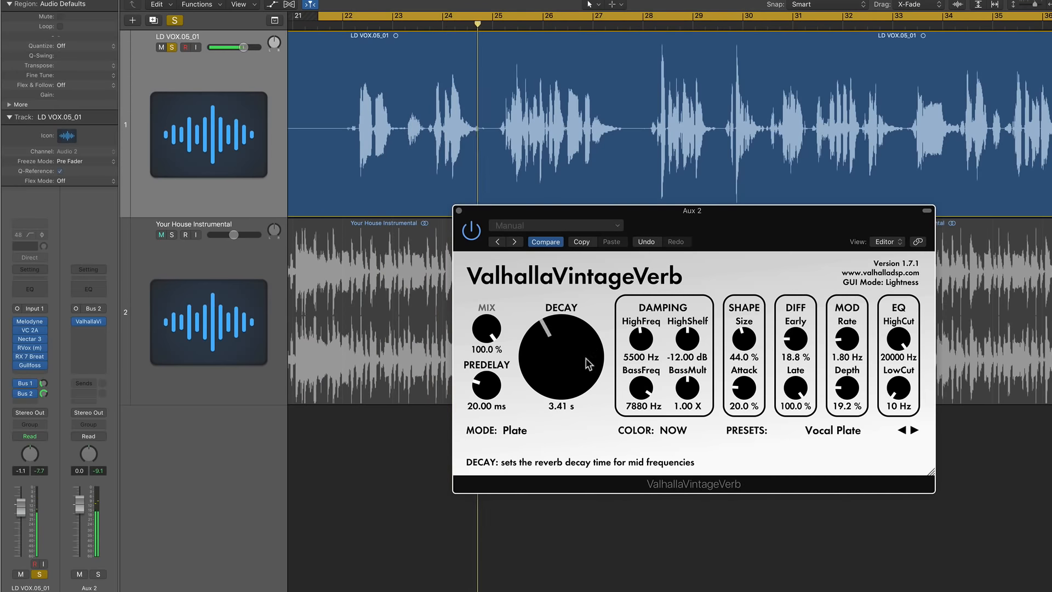
{"action": "left_click", "coordinate": [43, 394]}
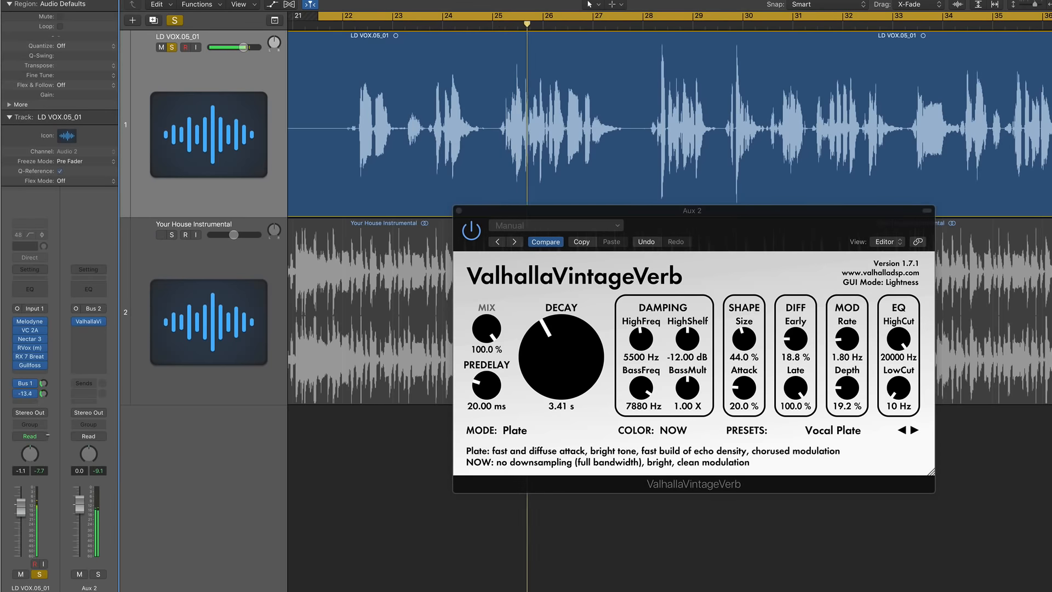
{"action": "left_click_drag", "start_coordinate": [47, 436], "coordinate": [48, 446]}
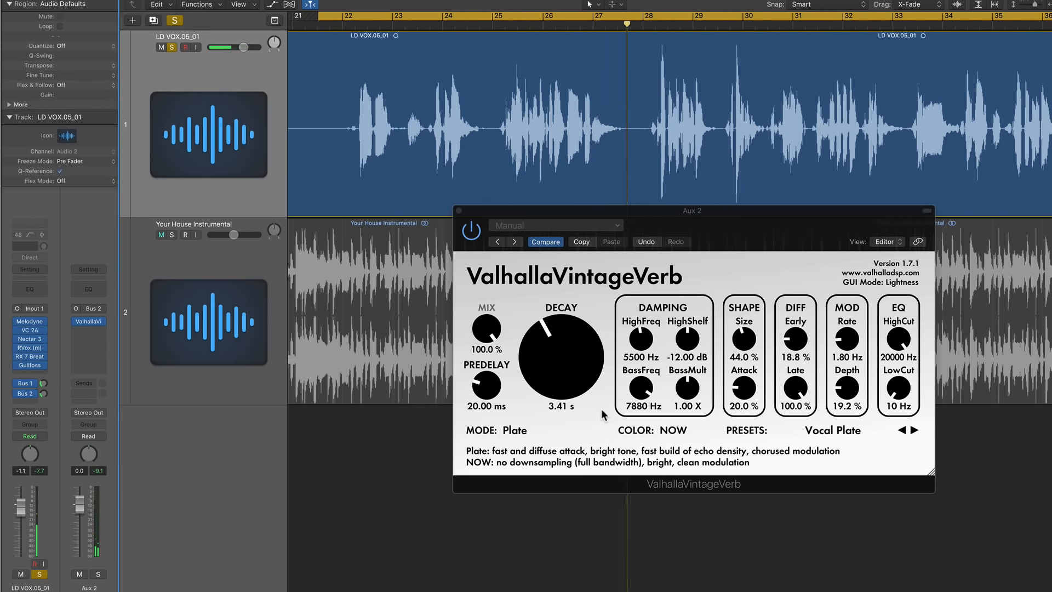
{"action": "mouse_move", "coordinate": [542, 365]}
{"action": "left_mouse_down"}
{"action": "mouse_move", "coordinate": [543, 376]}
{"action": "mouse_move", "coordinate": [542, 367]}
{"action": "left_mouse_up"}
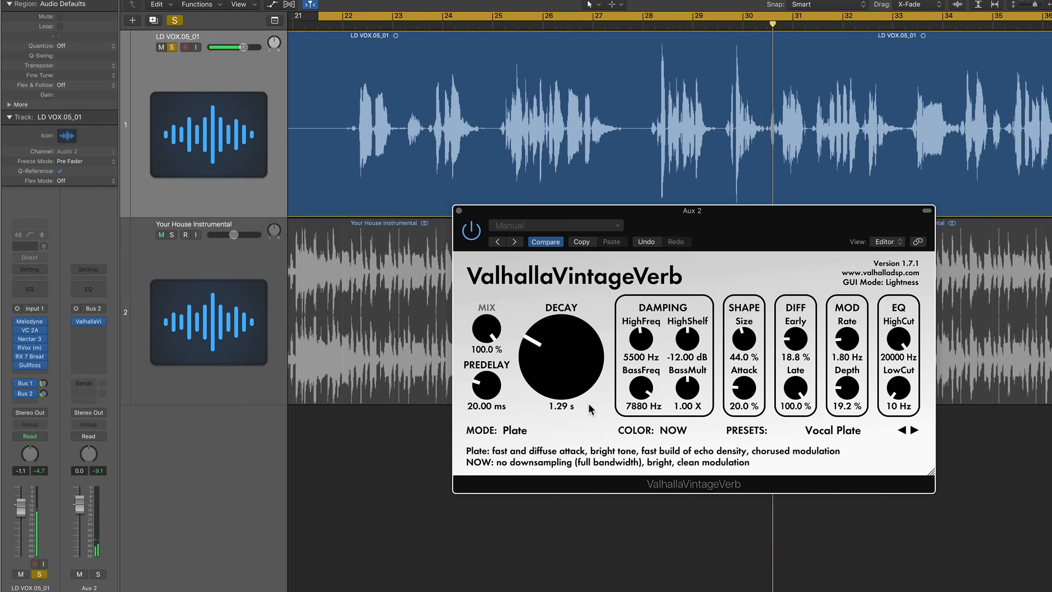
{"action": "left_click_drag", "start_coordinate": [579, 383], "coordinate": [607, 378]}
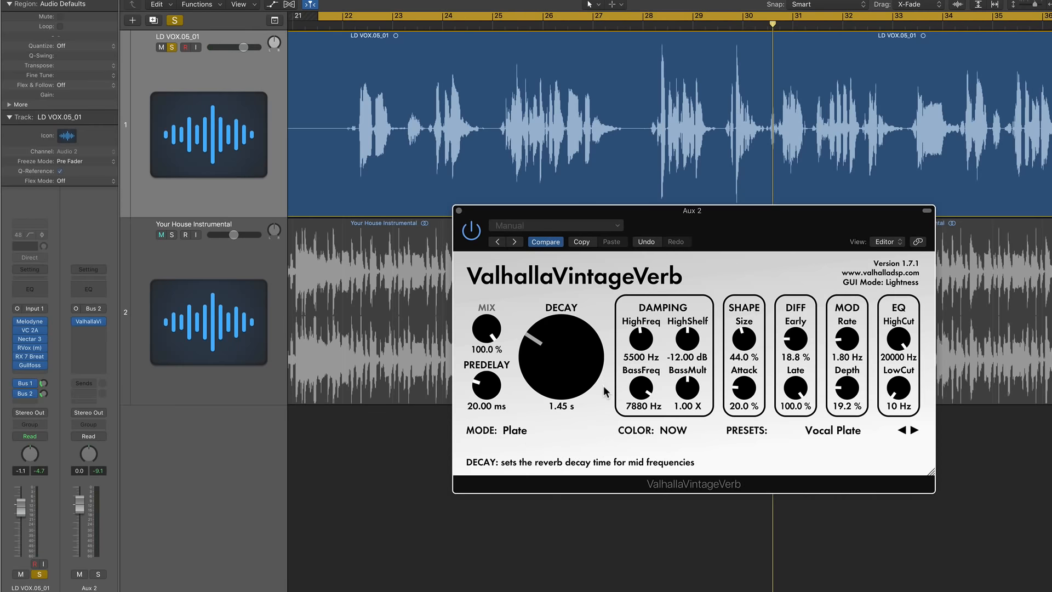
- Bypass ValhallaVintageVerb and replace it with Eventide UltraReverb on the Bus 2 aux
{"action": "left_click", "coordinate": [472, 232]}
{"action": "mouse_move", "coordinate": [103, 324]}
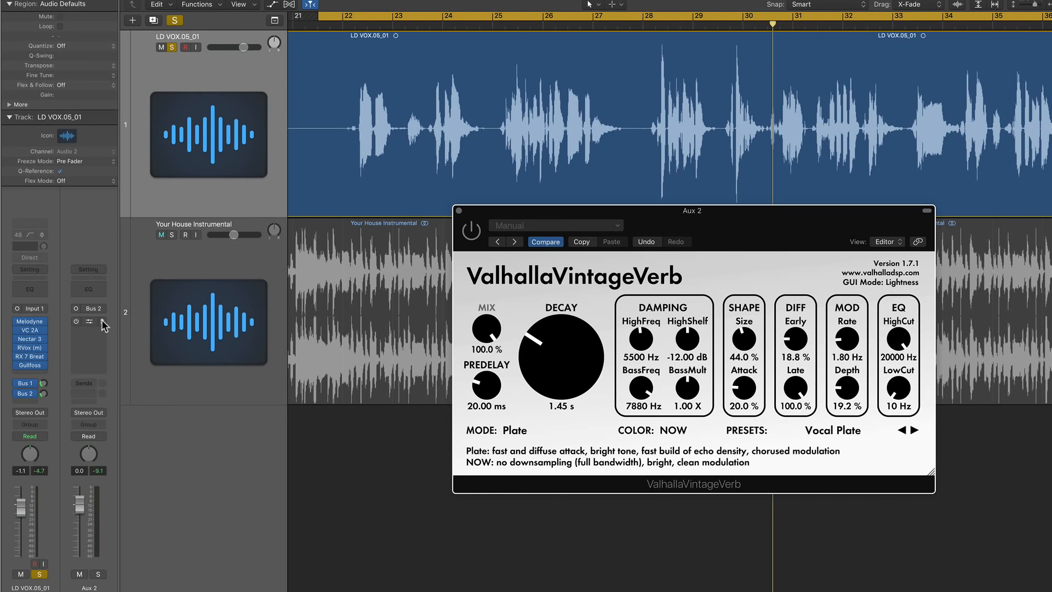
{"action": "left_click", "coordinate": [102, 322]}
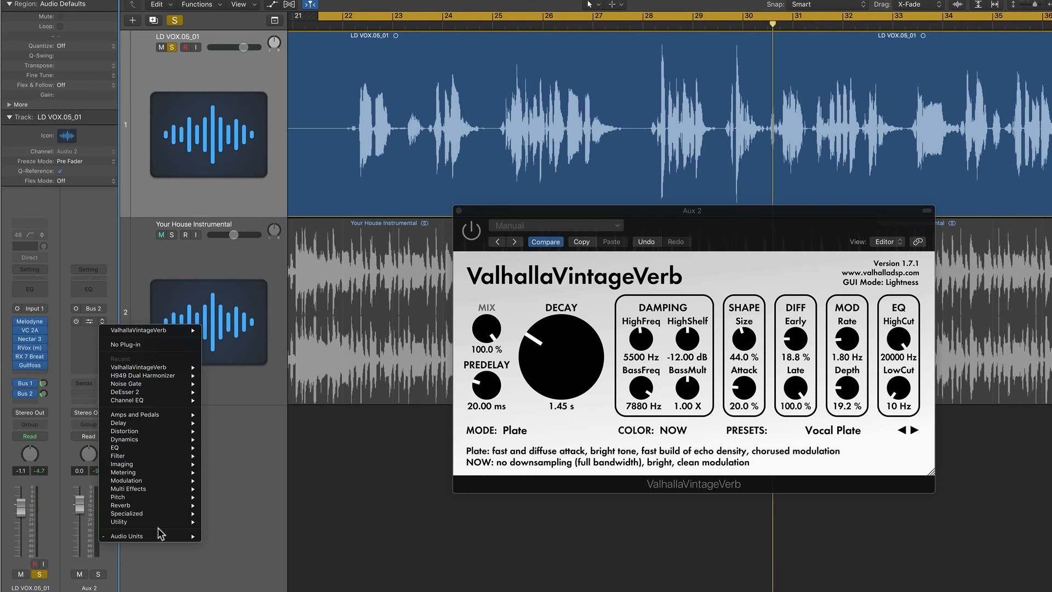
{"action": "mouse_move", "coordinate": [161, 536]}
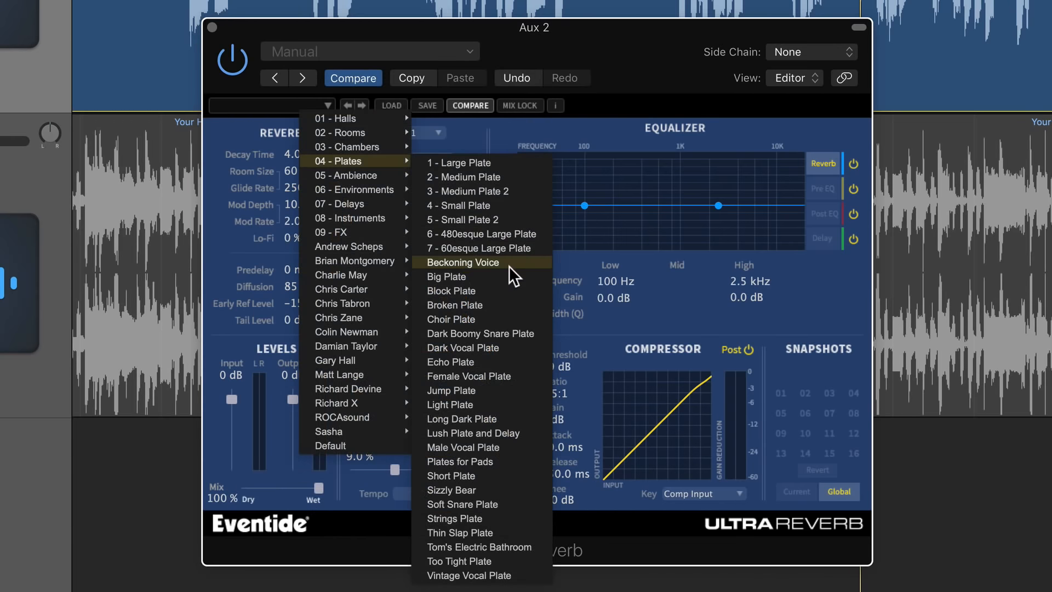
- Audition UltraReverb's Beckoning Voice plate at 100% mix with altered delay settings, and load the Dark Vocal Plate preset instead
{"action": "left_click", "coordinate": [509, 265]}
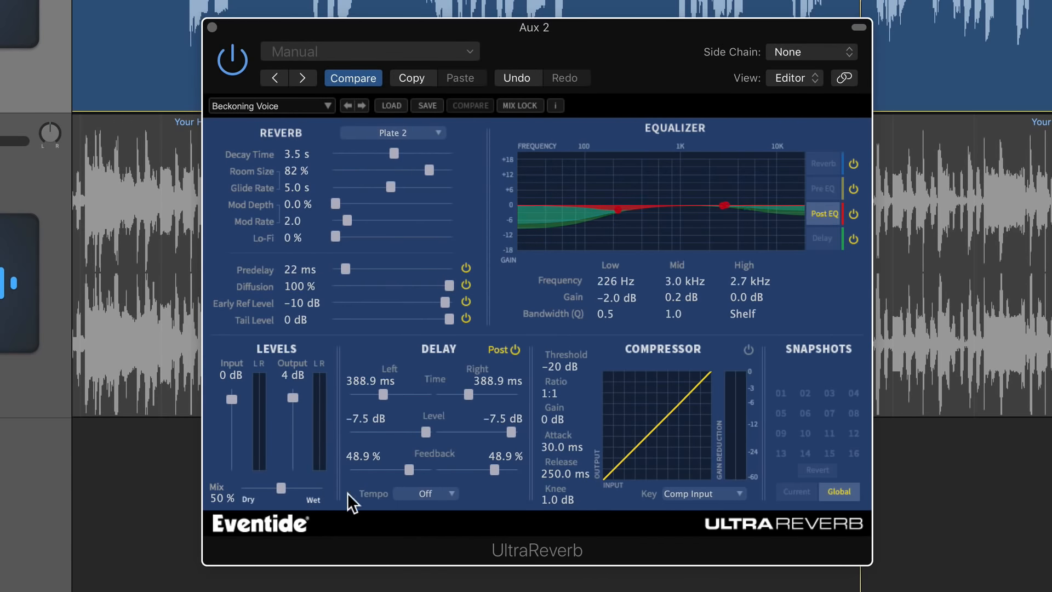
{"action": "left_click_drag", "start_coordinate": [285, 487], "coordinate": [350, 497]}
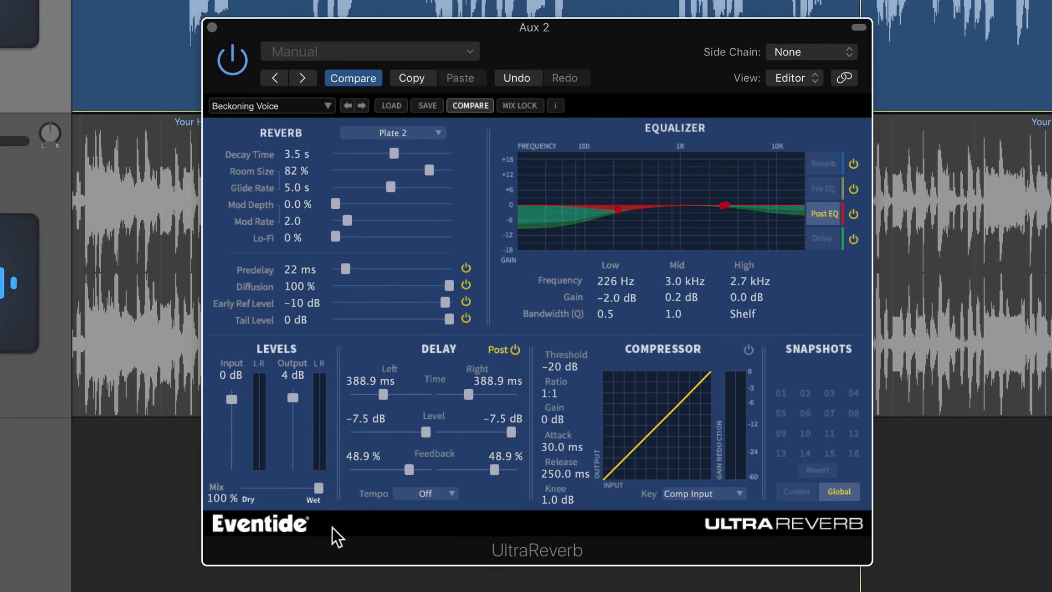
{"action": "key", "text": "space"}
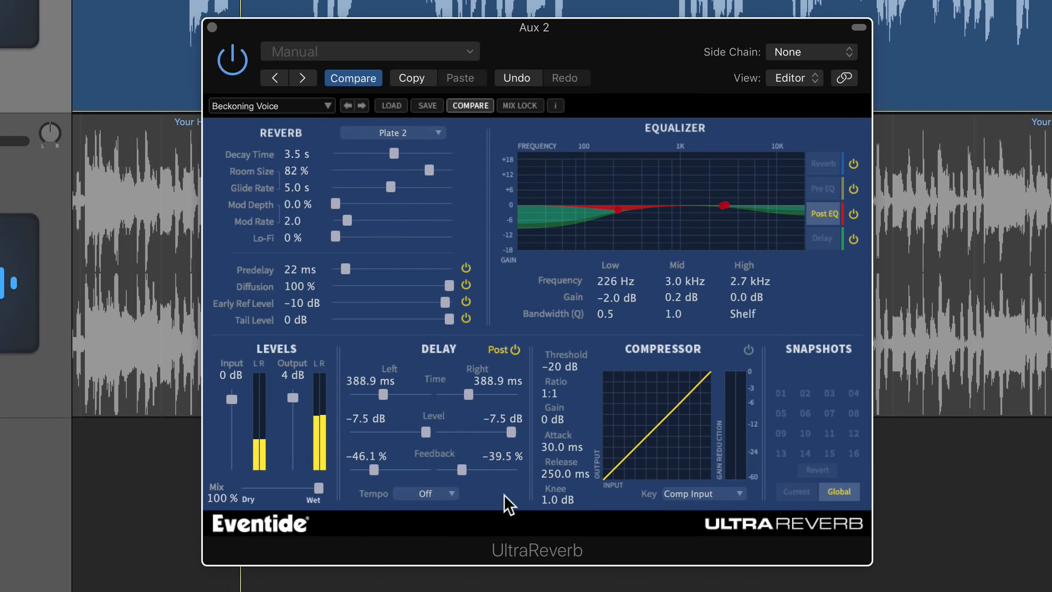
{"action": "left_click_drag", "start_coordinate": [460, 468], "coordinate": [452, 468]}
{"action": "mouse_move", "coordinate": [377, 469]}
{"action": "left_mouse_down"}
{"action": "mouse_move", "coordinate": [397, 441]}
{"action": "mouse_move", "coordinate": [378, 453]}
{"action": "left_mouse_up"}
{"action": "left_click_drag", "start_coordinate": [502, 428], "coordinate": [467, 449]}
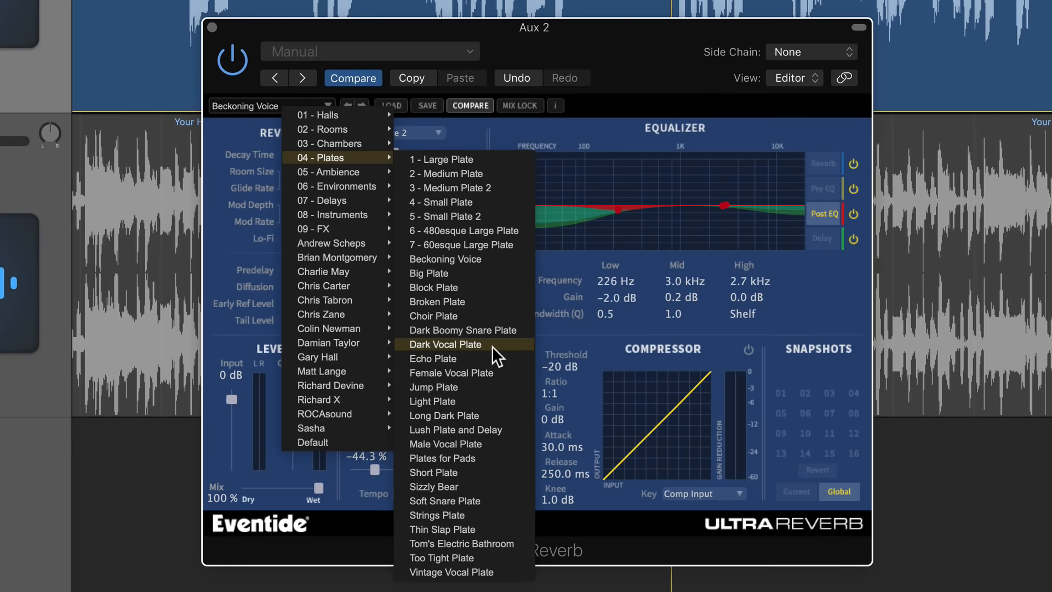
{"action": "left_click", "coordinate": [493, 347]}
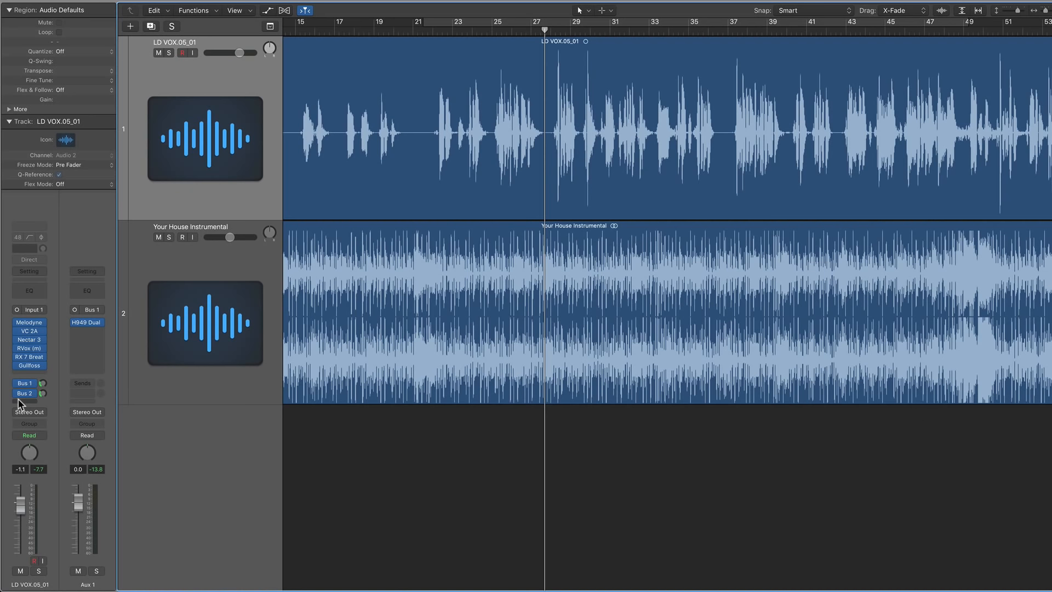
- Compare the lead vocal with its inserts and sends bypassed and active over the cycled section, setting Bus 1's send to about -19.7
{"action": "left_click_drag", "start_coordinate": [17, 321], "coordinate": [8, 381]}
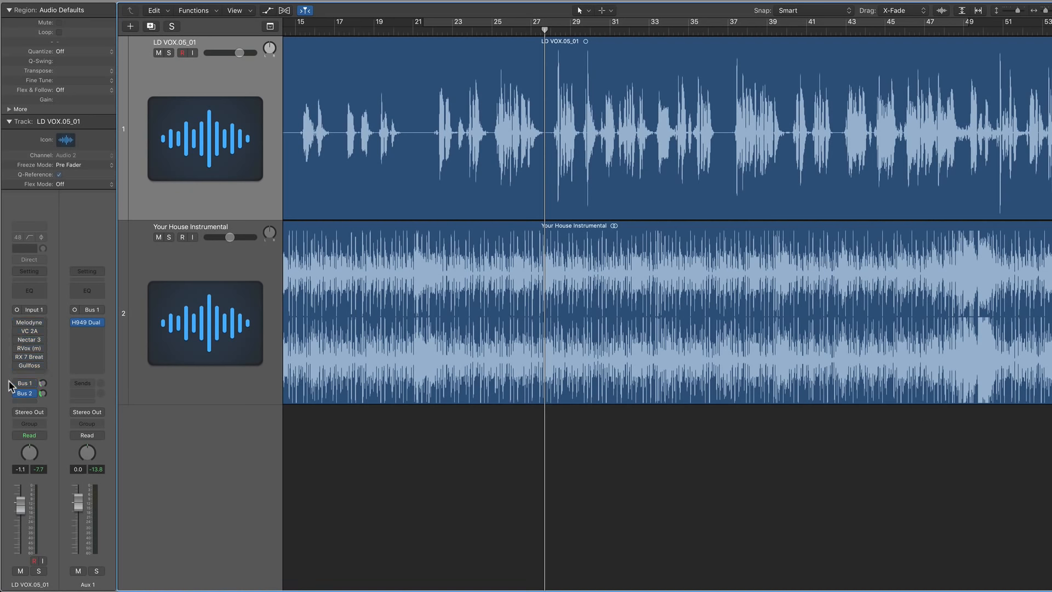
{"action": "key", "text": "c"}
{"action": "key", "text": "space"}
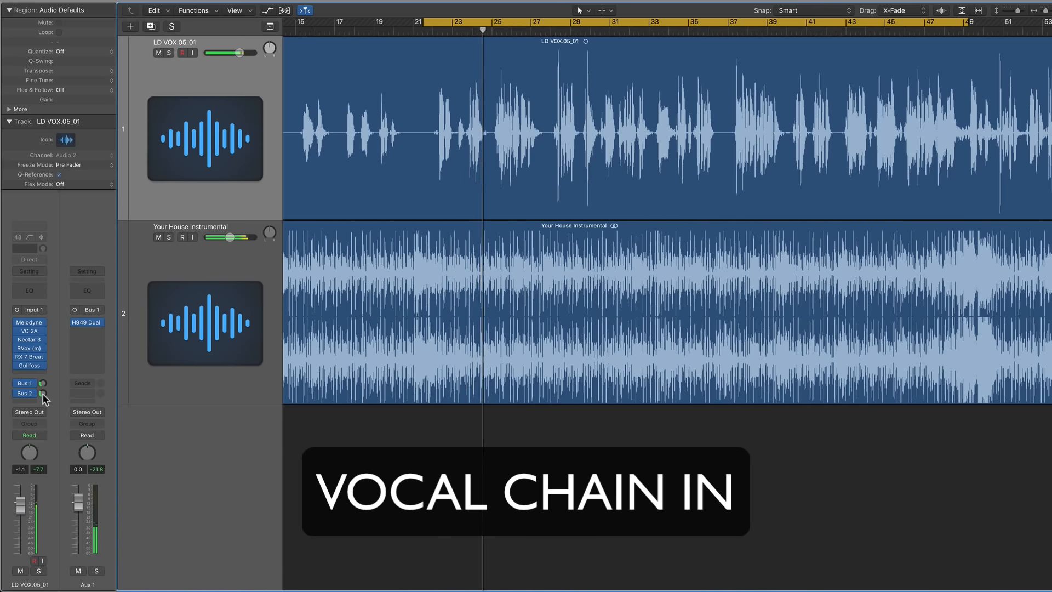
{"action": "mouse_move", "coordinate": [42, 393]}
{"action": "left_mouse_down"}
{"action": "mouse_move", "coordinate": [39, 403]}
{"action": "mouse_move", "coordinate": [42, 390]}
{"action": "left_mouse_up"}
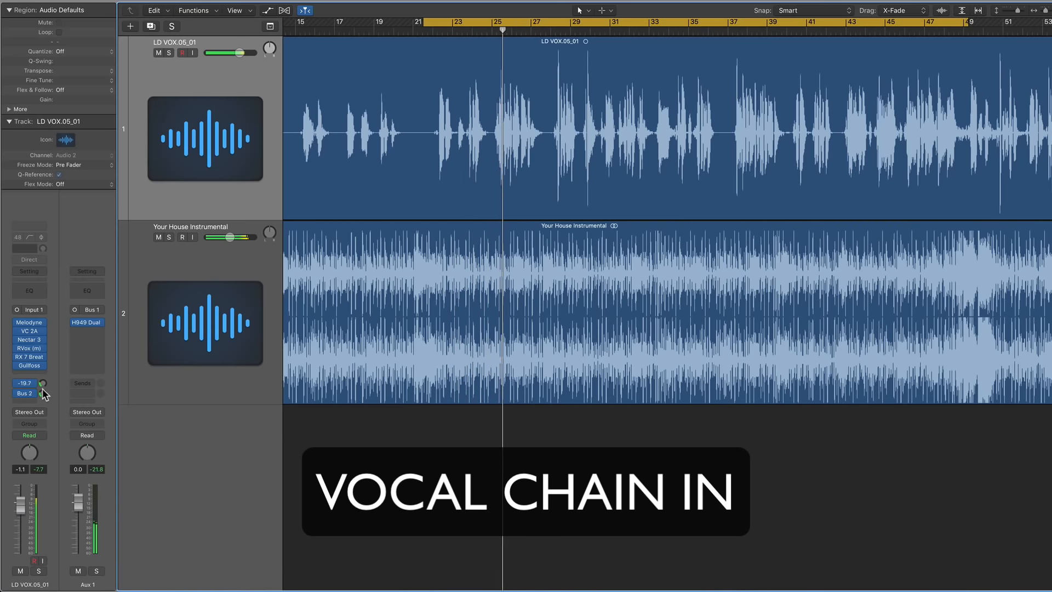